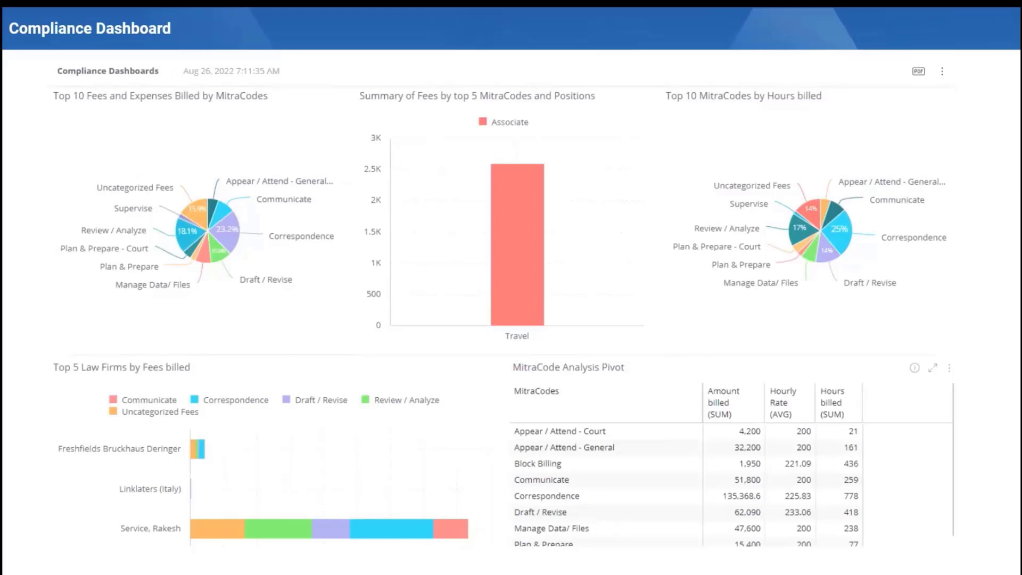
- Leave the slide presentation, switch to TeamConnect and open the Invoice IQ MitraCode Rules for editing
{"action": "key", "text": "Escape"}
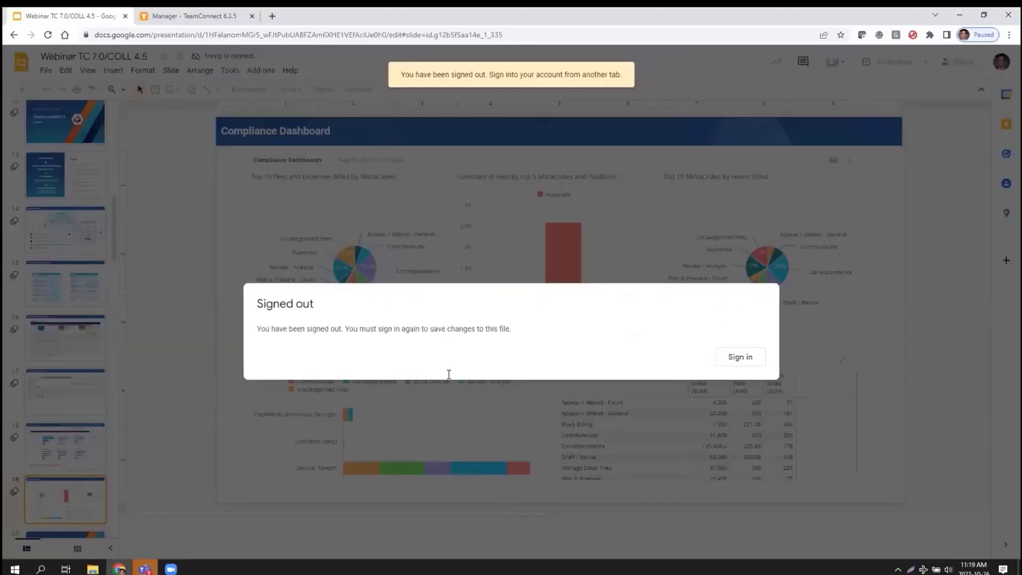
{"action": "left_click", "coordinate": [220, 18]}
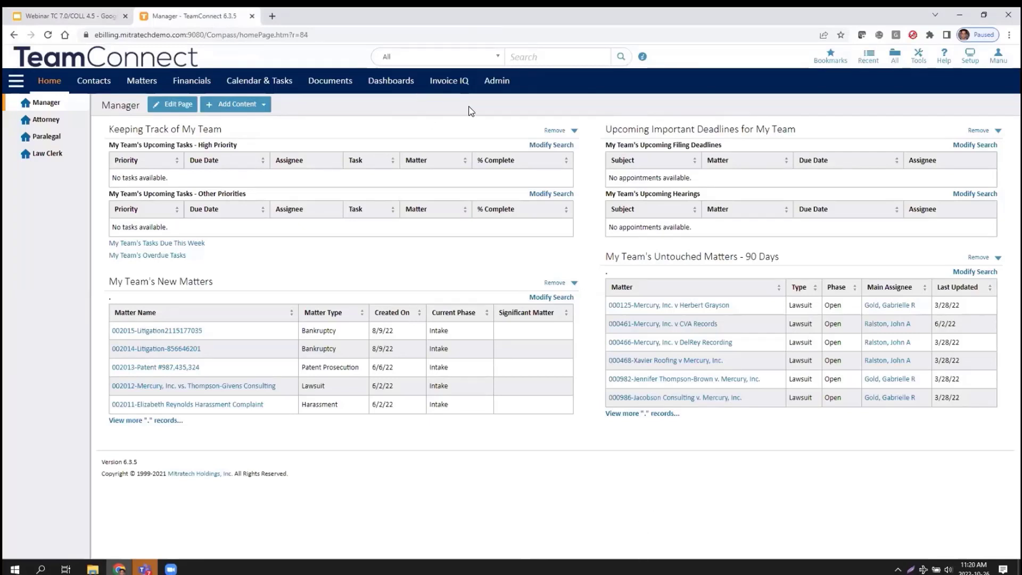
{"action": "left_click", "coordinate": [439, 84]}
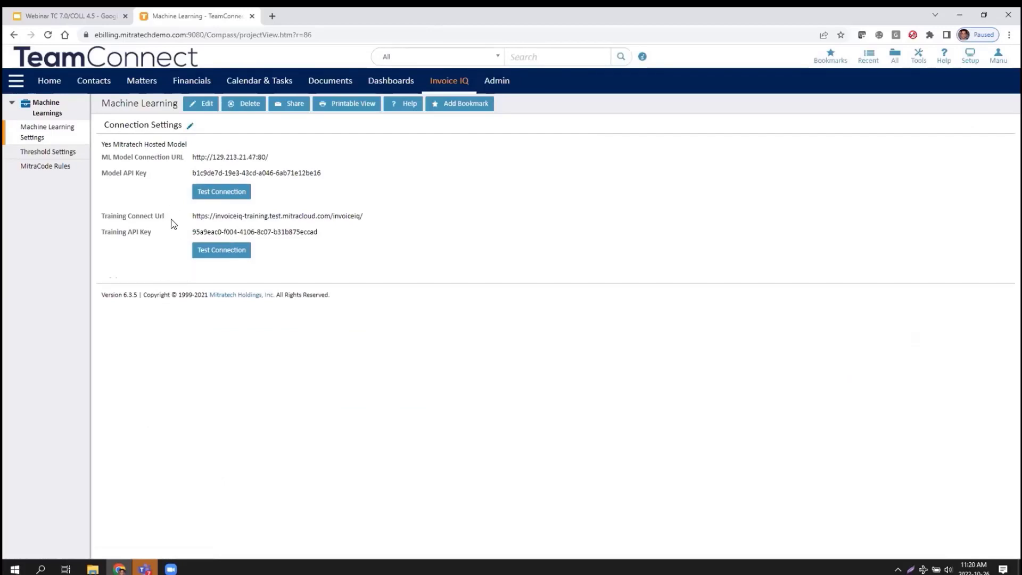
{"action": "left_click", "coordinate": [51, 167]}
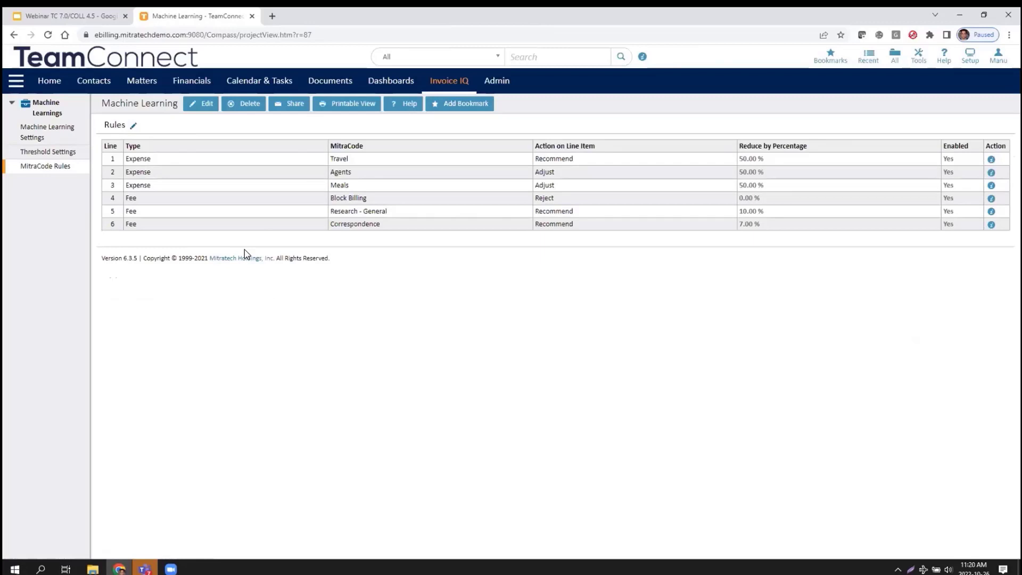
{"action": "left_click", "coordinate": [205, 104]}
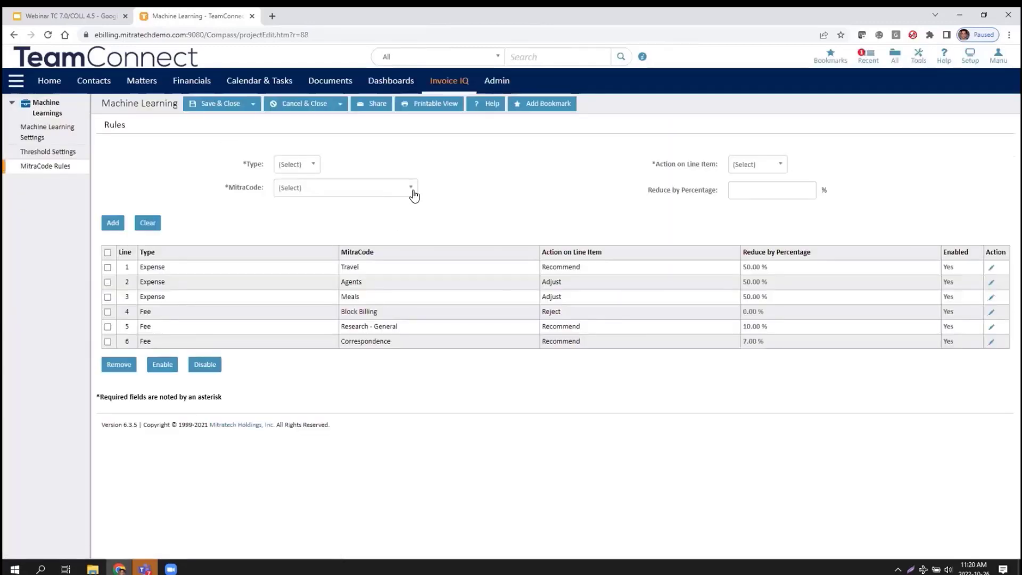
- Browse the MitraCodes available for a new rule, closing the list without choosing one
{"action": "left_click", "coordinate": [412, 191]}
{"action": "scroll", "coordinate": [413, 234], "scroll_direction": "down", "scroll_amount": 1}
{"action": "scroll", "coordinate": [414, 249], "scroll_direction": "down", "scroll_amount": 10}
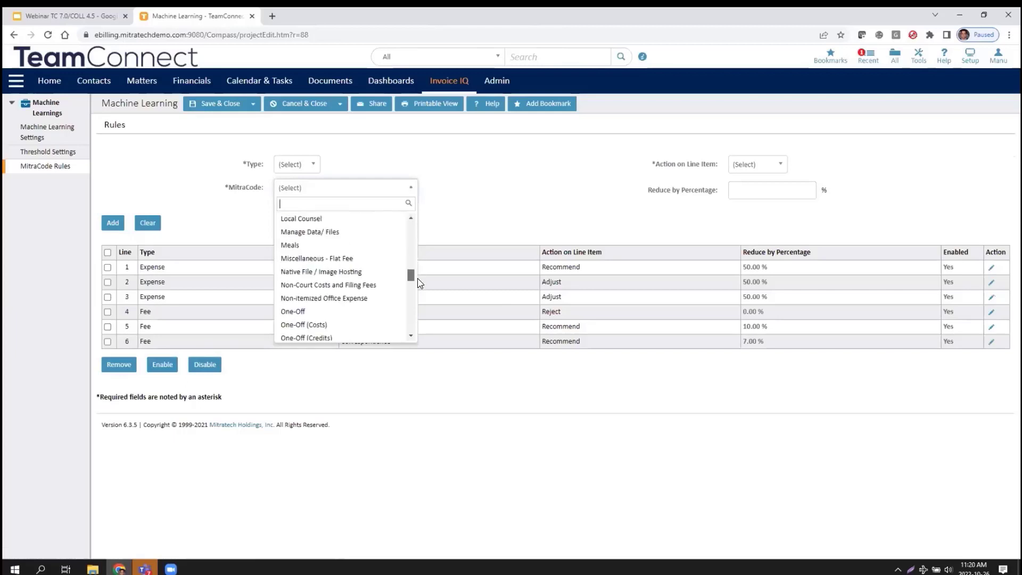
{"action": "left_click", "coordinate": [495, 235]}
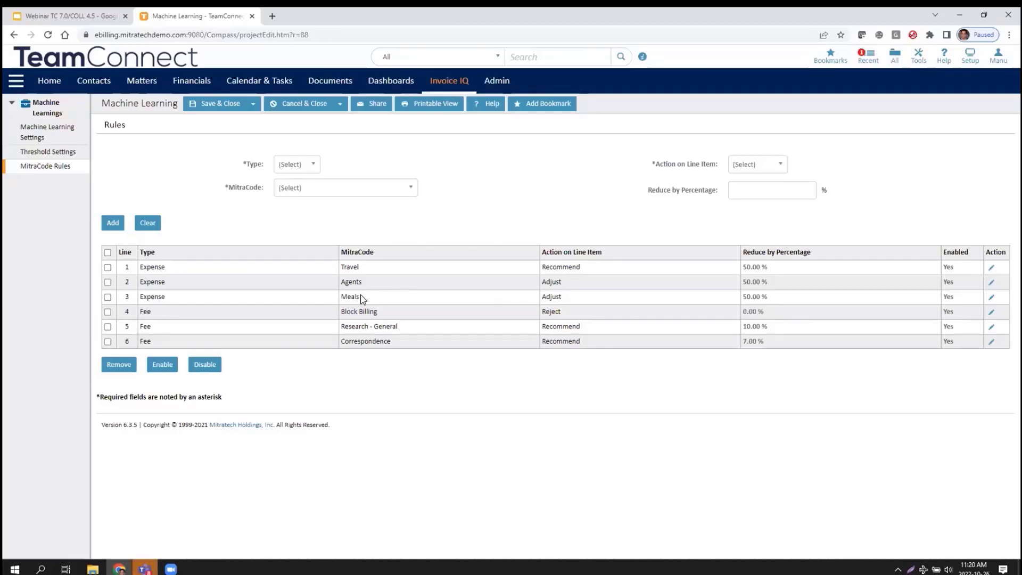
{"action": "left_click", "coordinate": [411, 192]}
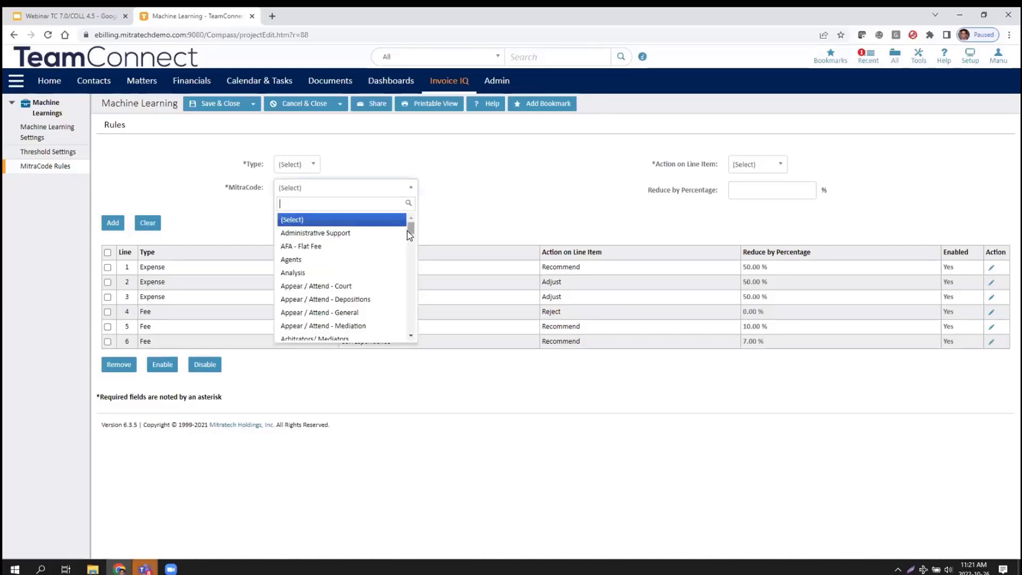
{"action": "left_click_drag", "start_coordinate": [410, 230], "coordinate": [402, 280]}
{"action": "left_click", "coordinate": [479, 228]}
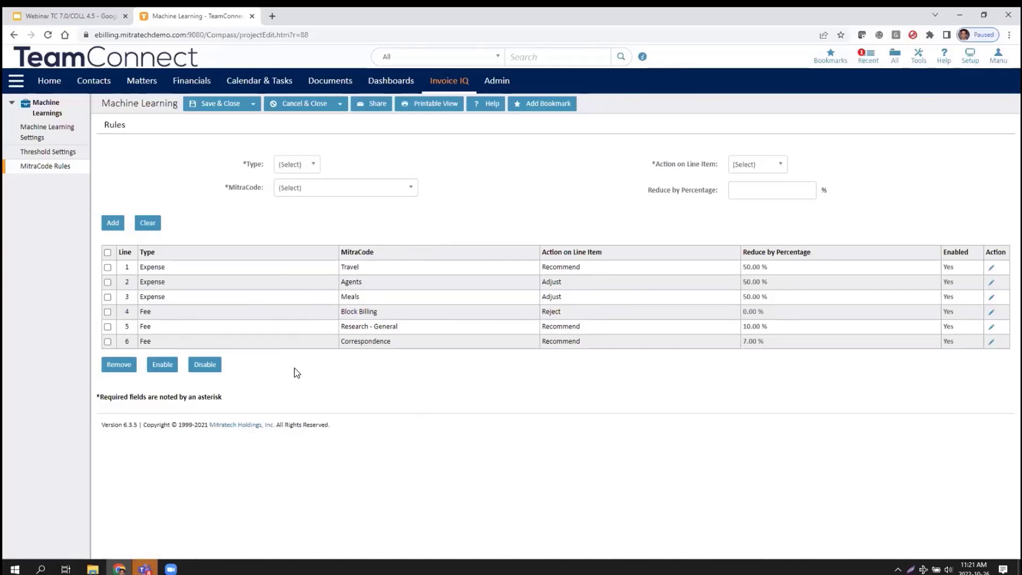
- Open Invoice Webinar from the recently viewed invoices in Financials and bring up its line items
{"action": "left_click", "coordinate": [205, 105]}
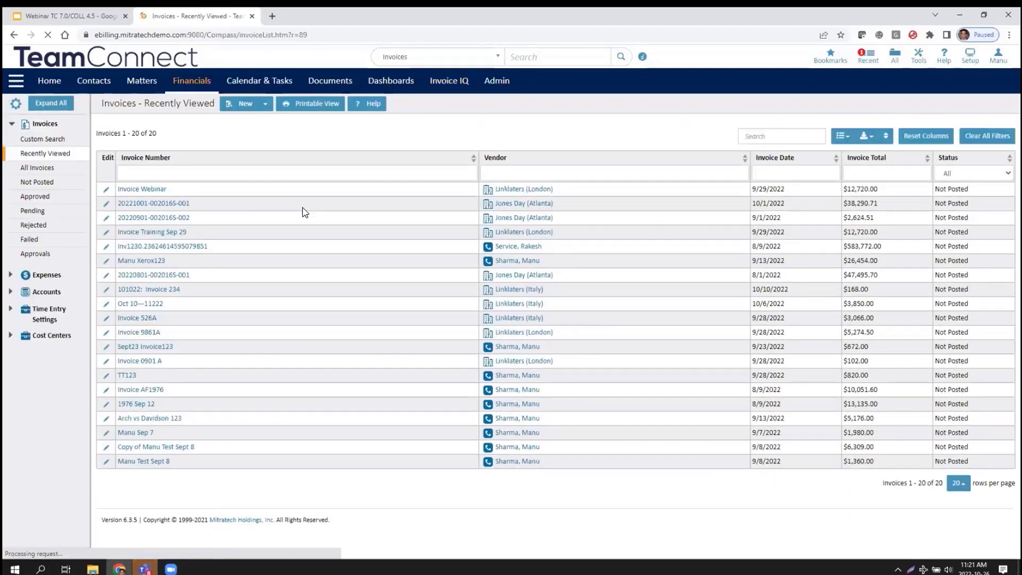
{"action": "left_click", "coordinate": [154, 190]}
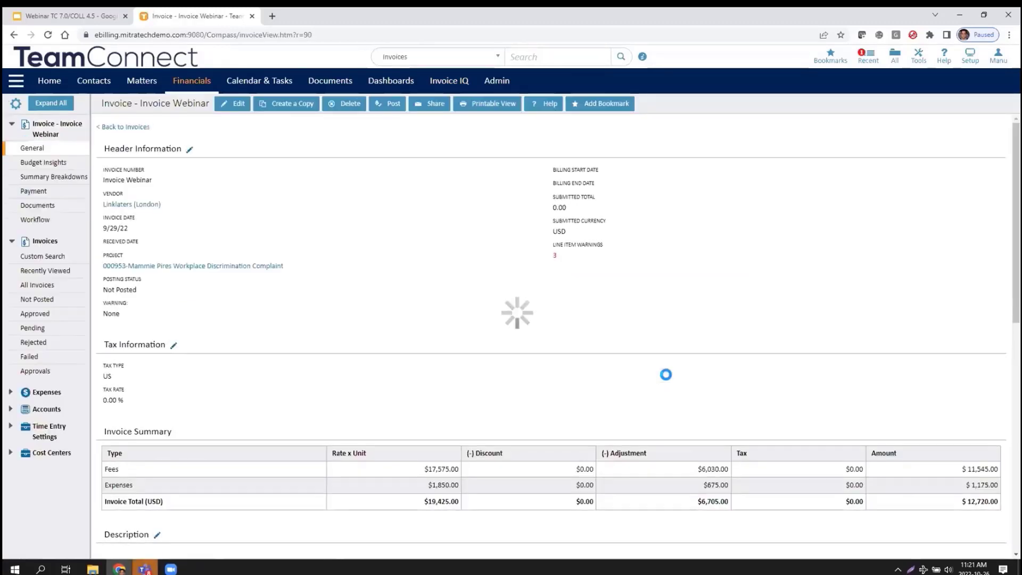
{"action": "scroll", "coordinate": [665, 374], "scroll_direction": "down", "scroll_amount": 2}
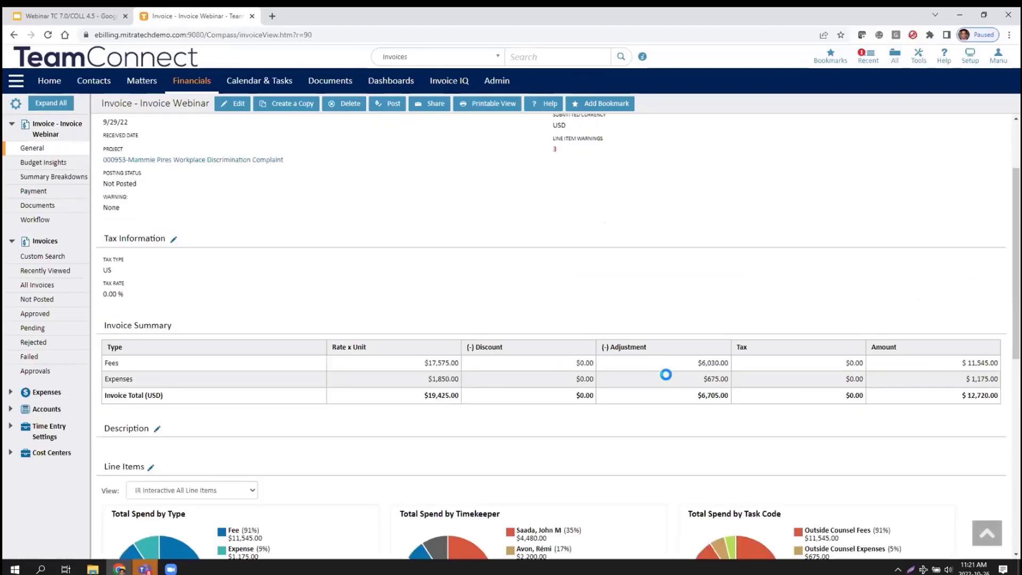
{"action": "scroll", "coordinate": [666, 374], "scroll_direction": "down", "scroll_amount": 6}
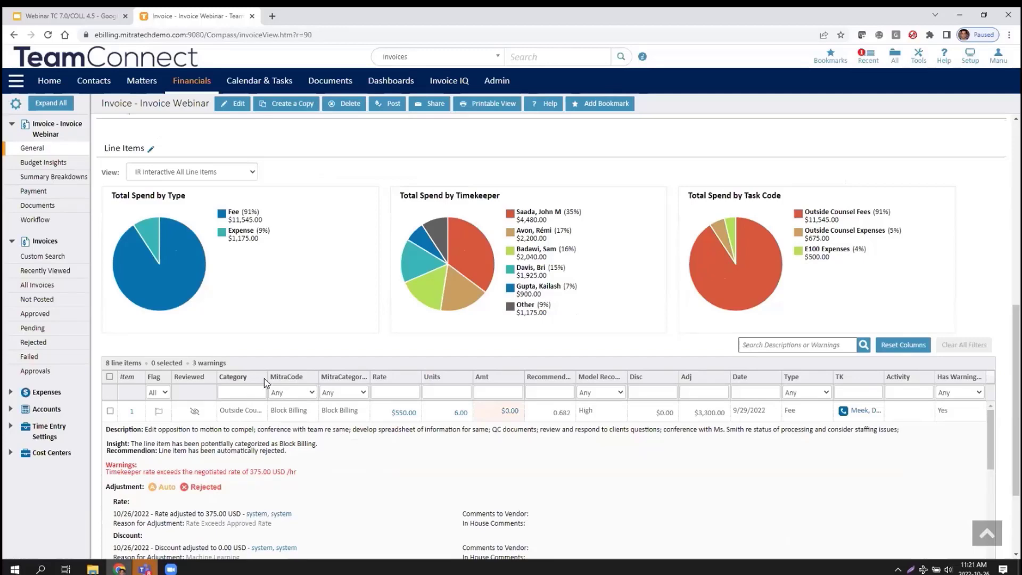
- Examine the MitraCodes, insights, recommendations and warnings of the Invoice Webinar line items, adjusting the Category and MitraCode column widths for readability
{"action": "left_click_drag", "start_coordinate": [268, 376], "coordinate": [307, 376]}
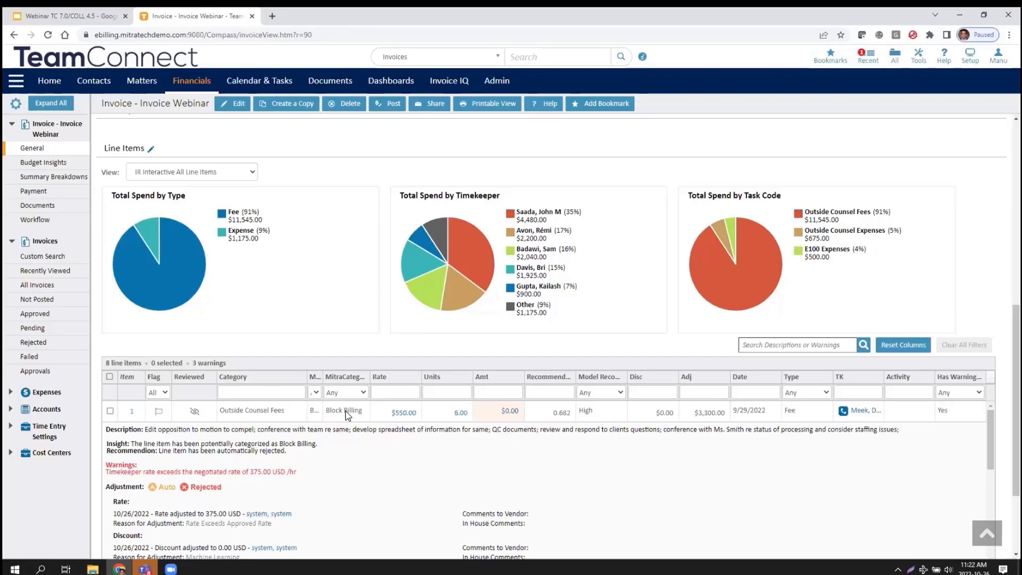
{"action": "left_click_drag", "start_coordinate": [308, 376], "coordinate": [277, 371]}
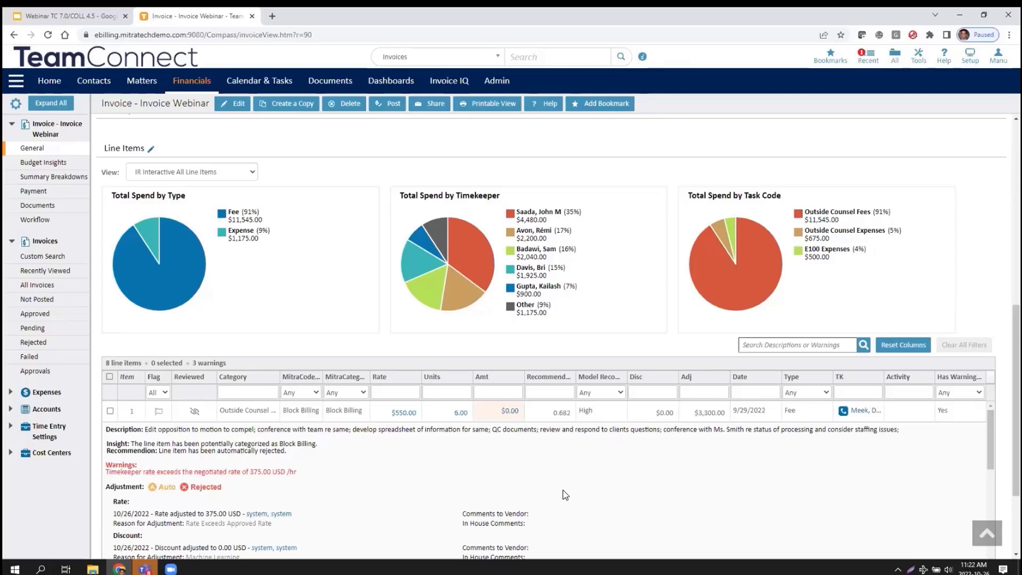
{"action": "scroll", "coordinate": [565, 495], "scroll_direction": "down", "scroll_amount": 6}
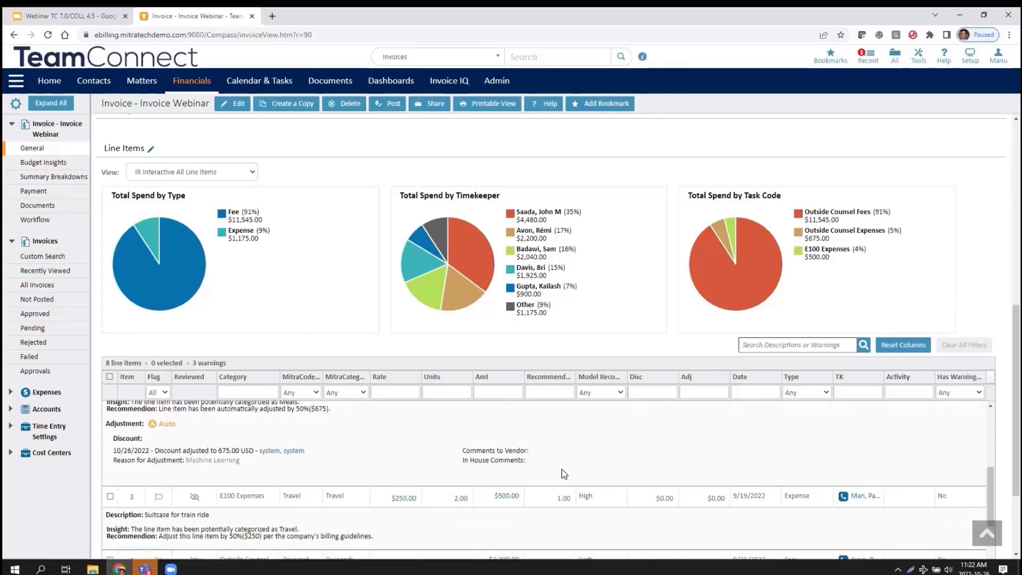
{"action": "scroll", "coordinate": [561, 468], "scroll_direction": "up", "scroll_amount": 1}
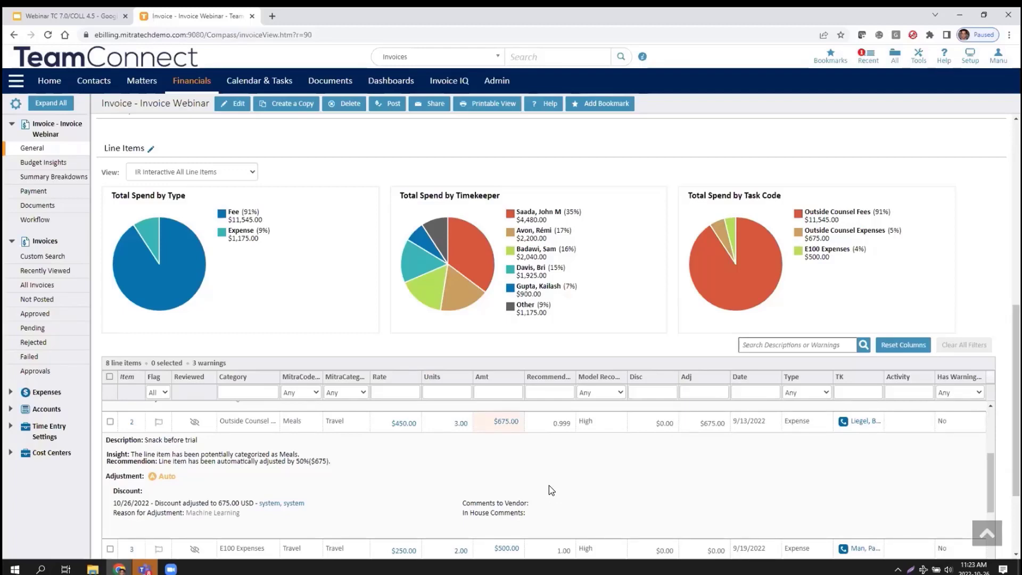
{"action": "scroll", "coordinate": [550, 490], "scroll_direction": "down", "scroll_amount": 2}
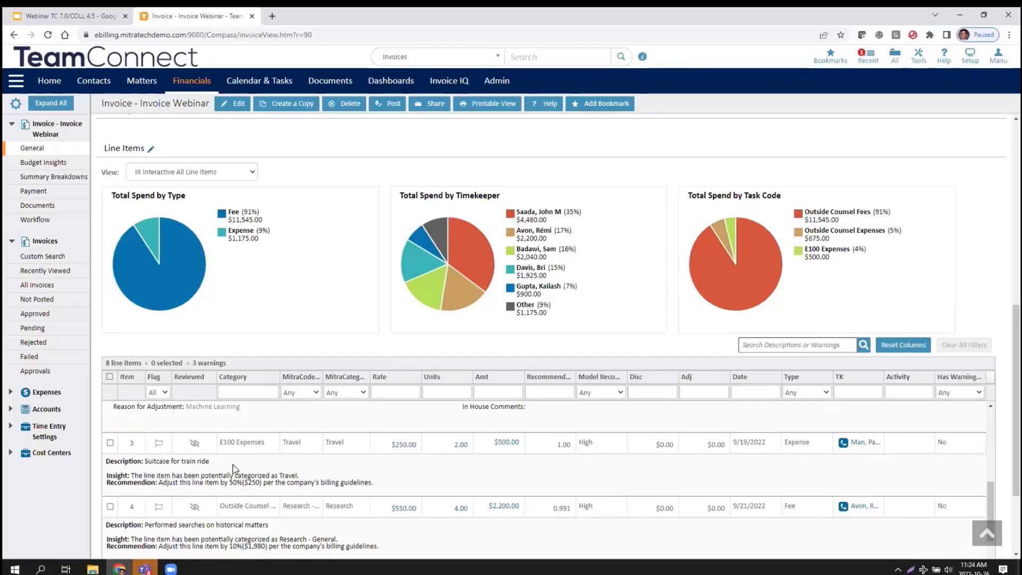
{"action": "scroll", "coordinate": [395, 475], "scroll_direction": "down", "scroll_amount": 2}
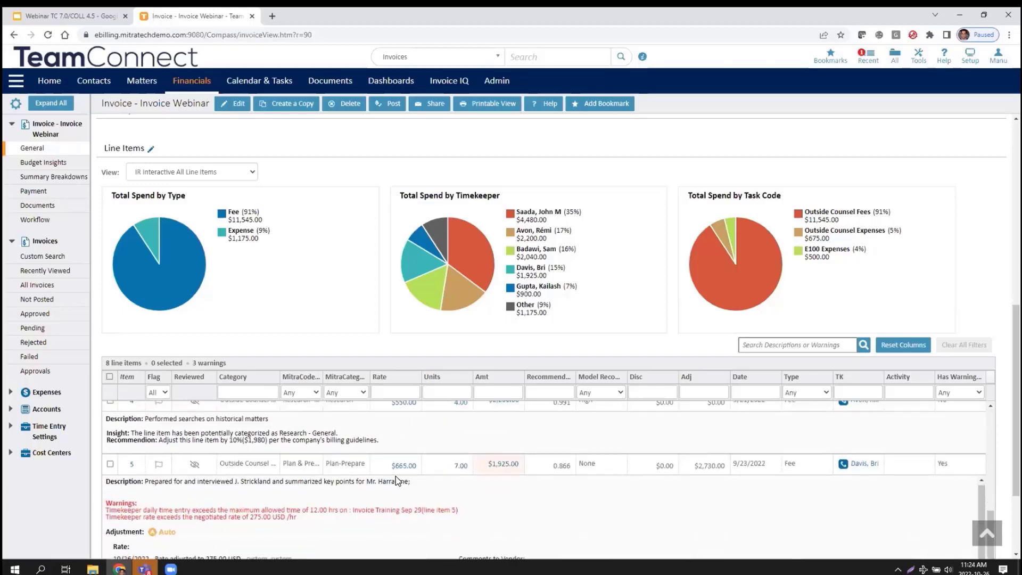
{"action": "scroll", "coordinate": [394, 476], "scroll_direction": "down", "scroll_amount": 3}
{"action": "scroll", "coordinate": [394, 482], "scroll_direction": "down", "scroll_amount": 1}
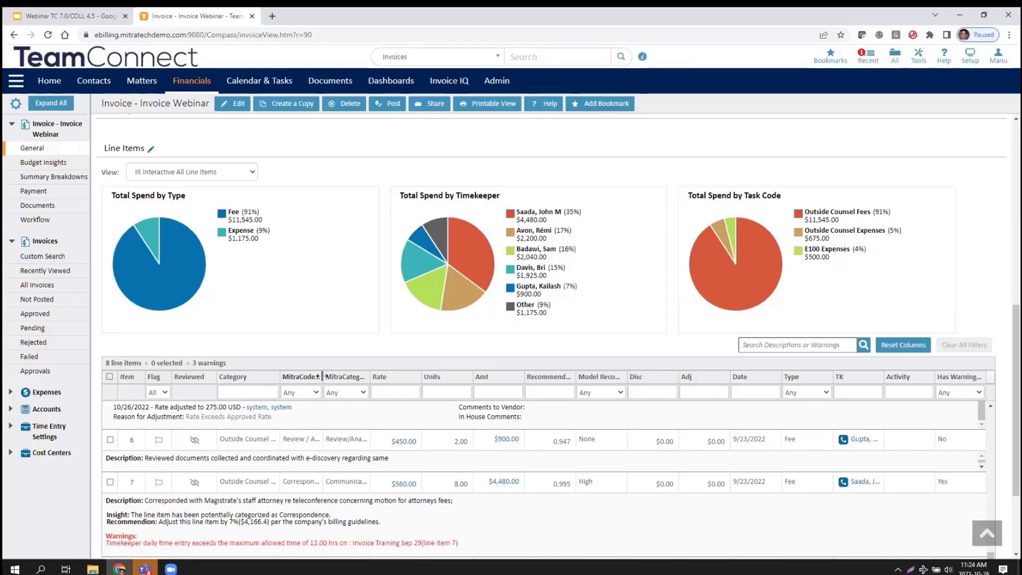
{"action": "left_click_drag", "start_coordinate": [325, 380], "coordinate": [335, 379]}
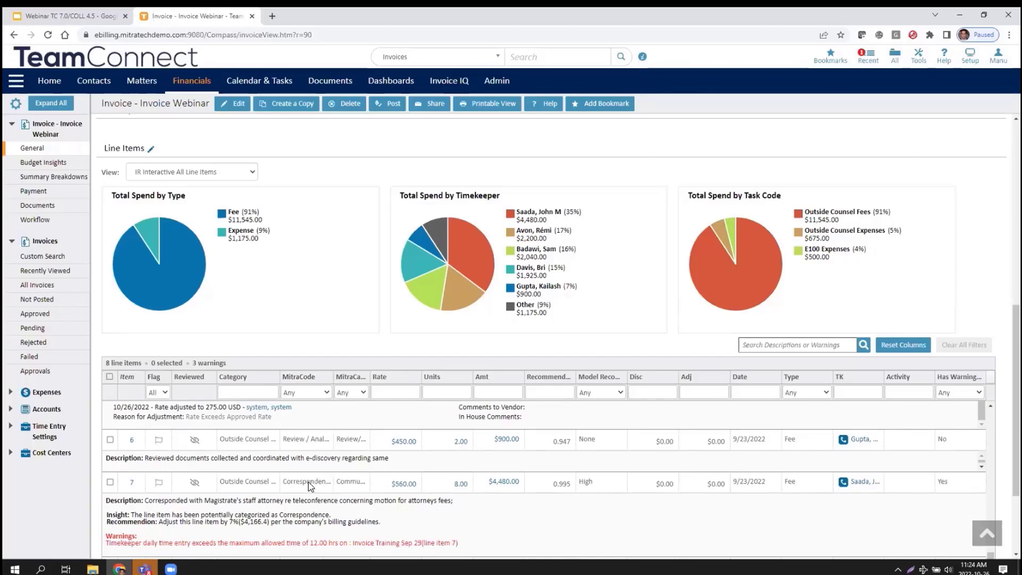
{"action": "scroll", "coordinate": [538, 497], "scroll_direction": "down", "scroll_amount": 1}
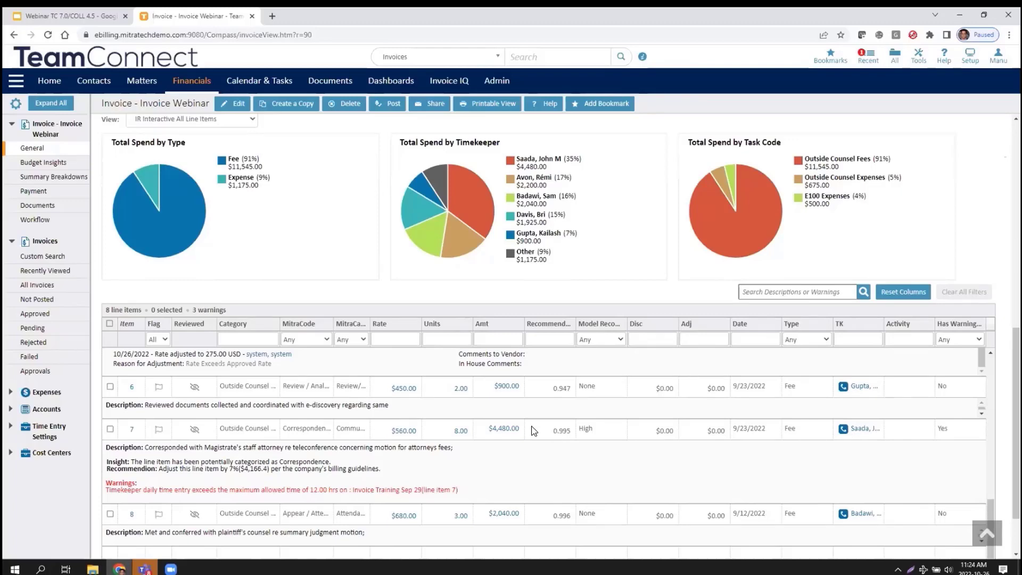
{"action": "scroll", "coordinate": [534, 431], "scroll_direction": "up", "scroll_amount": 2}
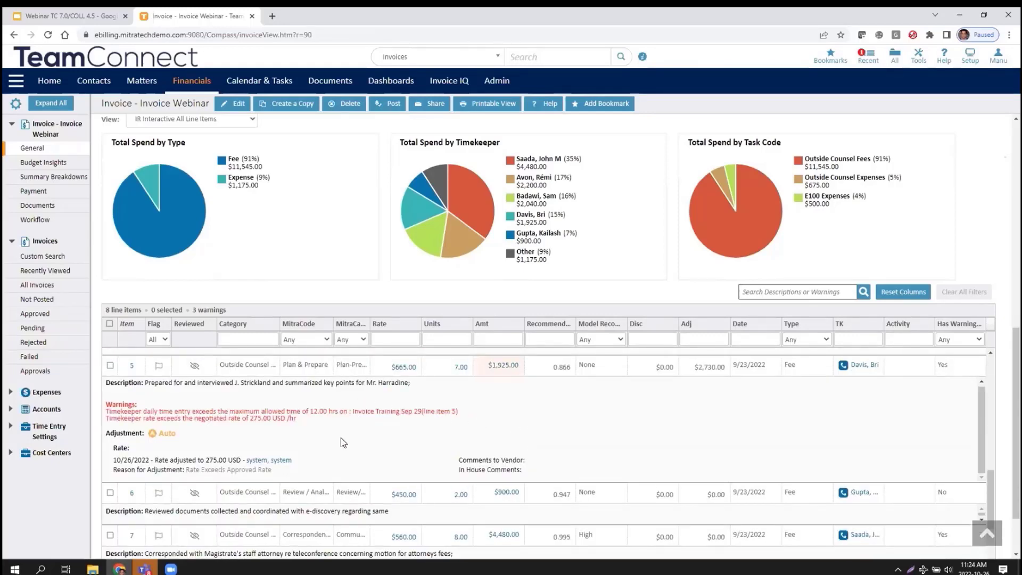
- Filter the line items by the MitraCode Block Billing and by Meals, and reset the filter to Any
{"action": "left_click", "coordinate": [328, 340]}
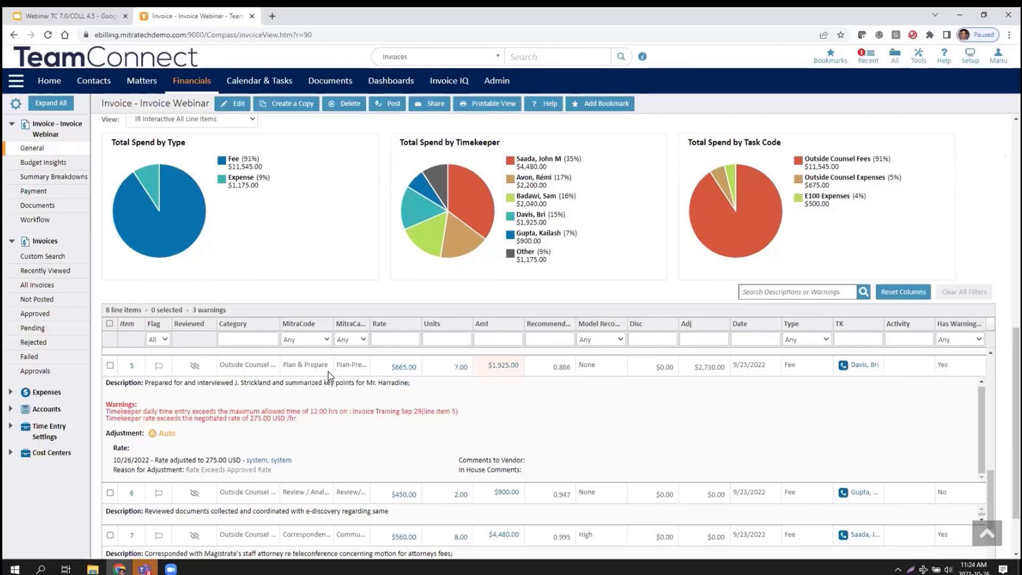
{"action": "left_click", "coordinate": [328, 375]}
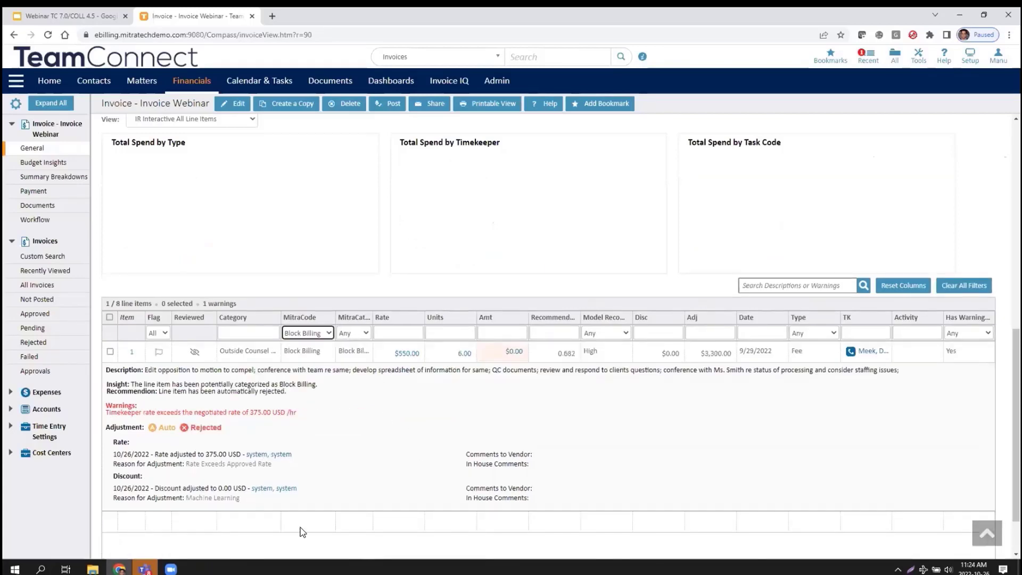
{"action": "left_click", "coordinate": [329, 333]}
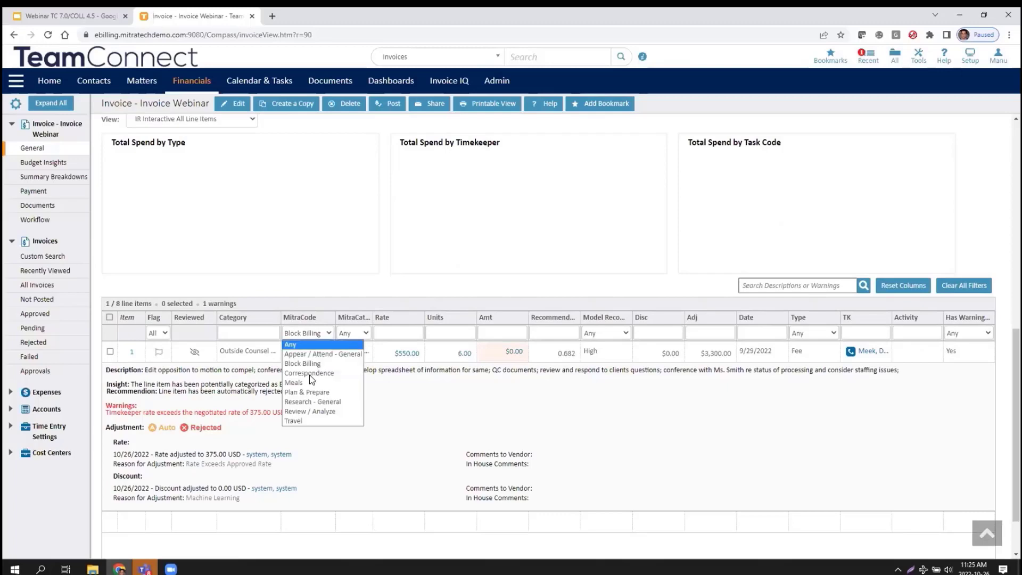
{"action": "left_click", "coordinate": [312, 382]}
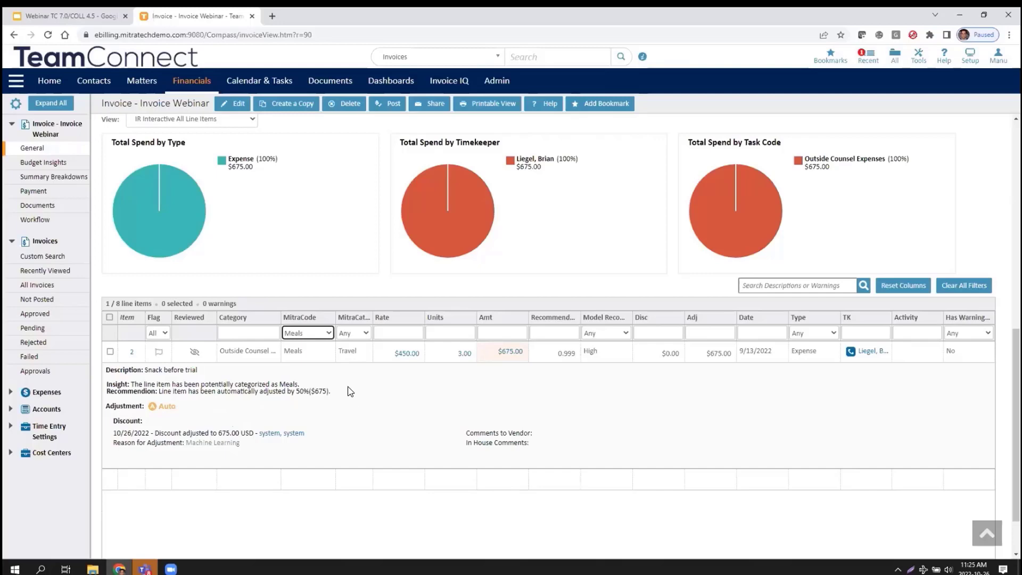
{"action": "left_click", "coordinate": [328, 333]}
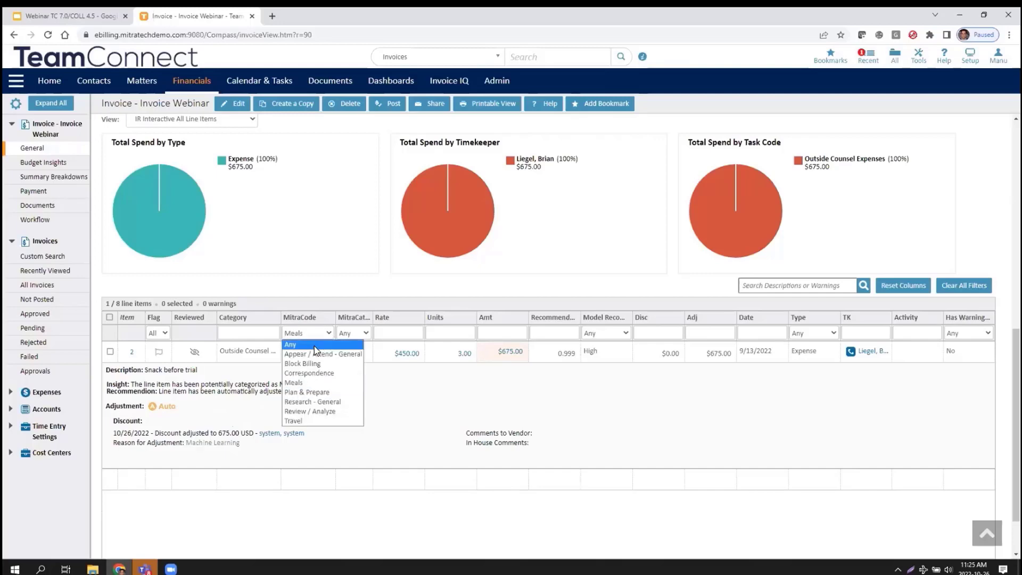
{"action": "left_click", "coordinate": [321, 344]}
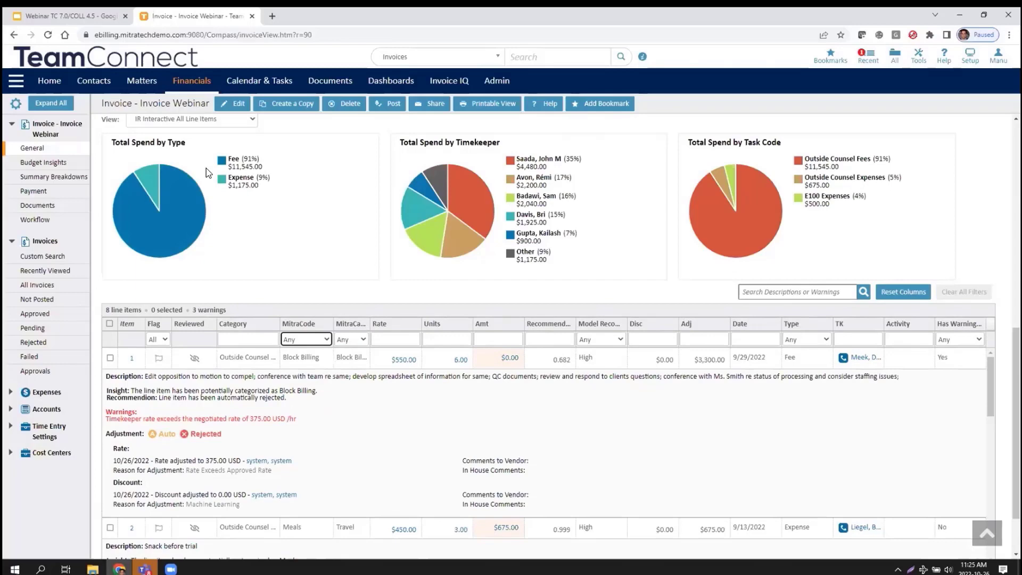
- Open the Jones Day (Atlanta) invoice dated 10/1/2022 and look through the MitraCode filter options for its line items
{"action": "left_click", "coordinate": [187, 86]}
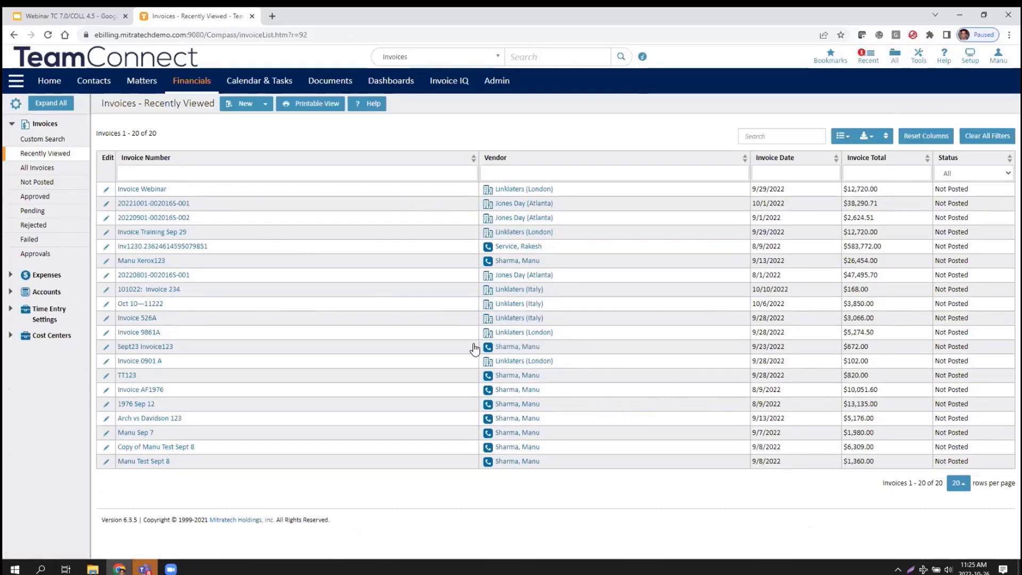
{"action": "left_click", "coordinate": [178, 204]}
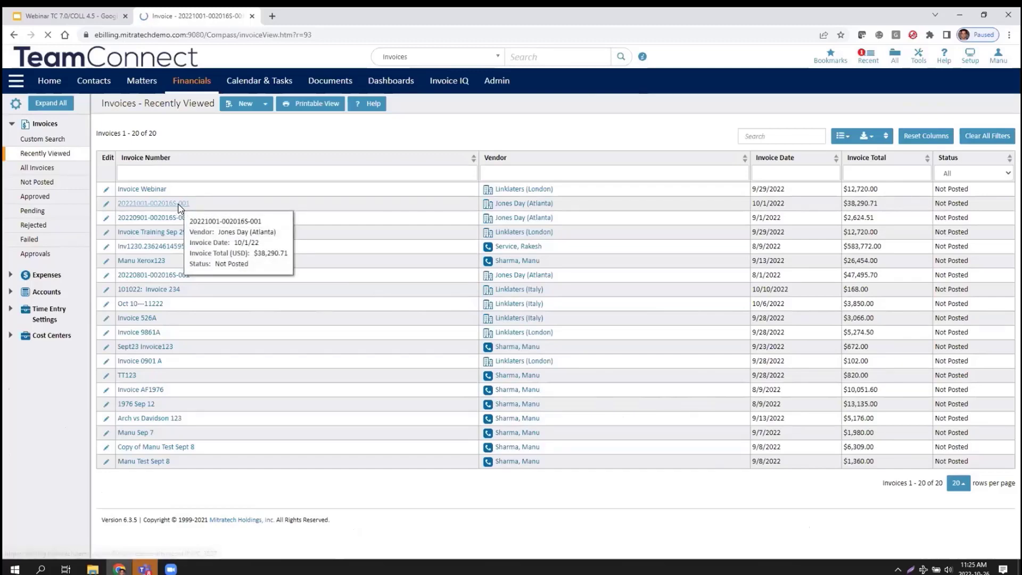
{"action": "scroll", "coordinate": [519, 362], "scroll_direction": "down", "scroll_amount": 5}
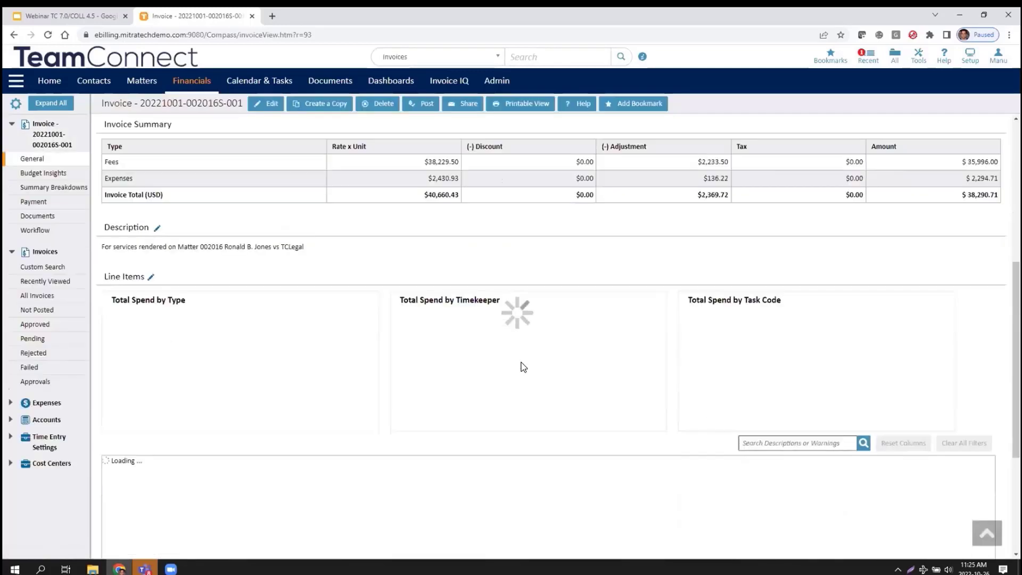
{"action": "scroll", "coordinate": [523, 367], "scroll_direction": "down", "scroll_amount": 3}
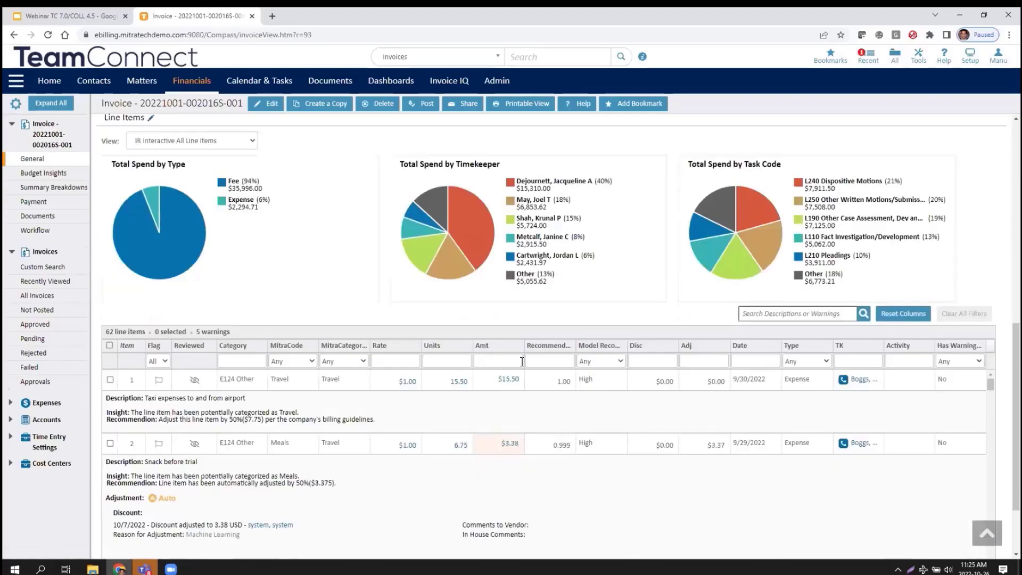
{"action": "scroll", "coordinate": [314, 312], "scroll_direction": "down", "scroll_amount": 1}
{"action": "left_click", "coordinate": [313, 310]}
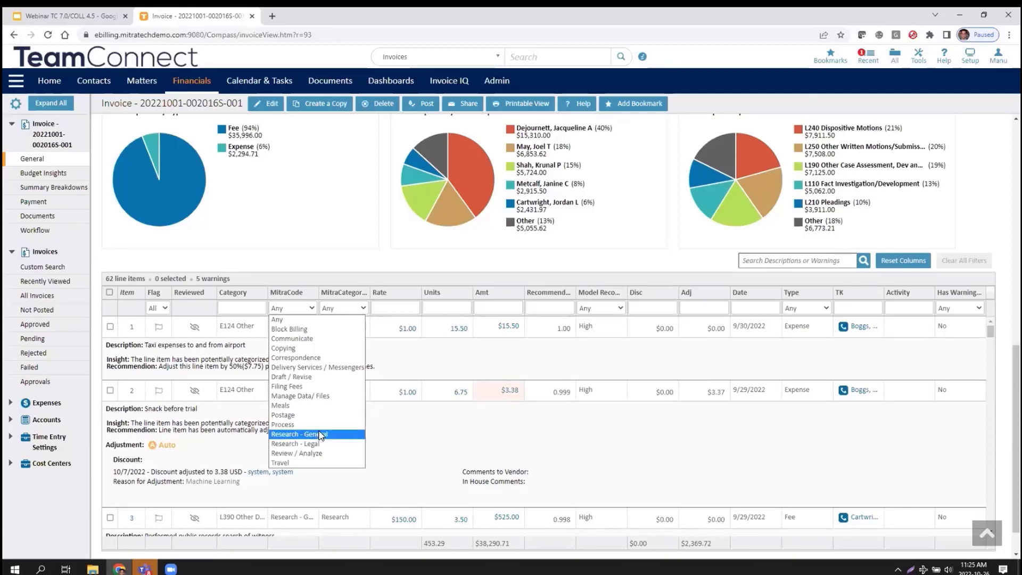
{"action": "left_click", "coordinate": [307, 462]}
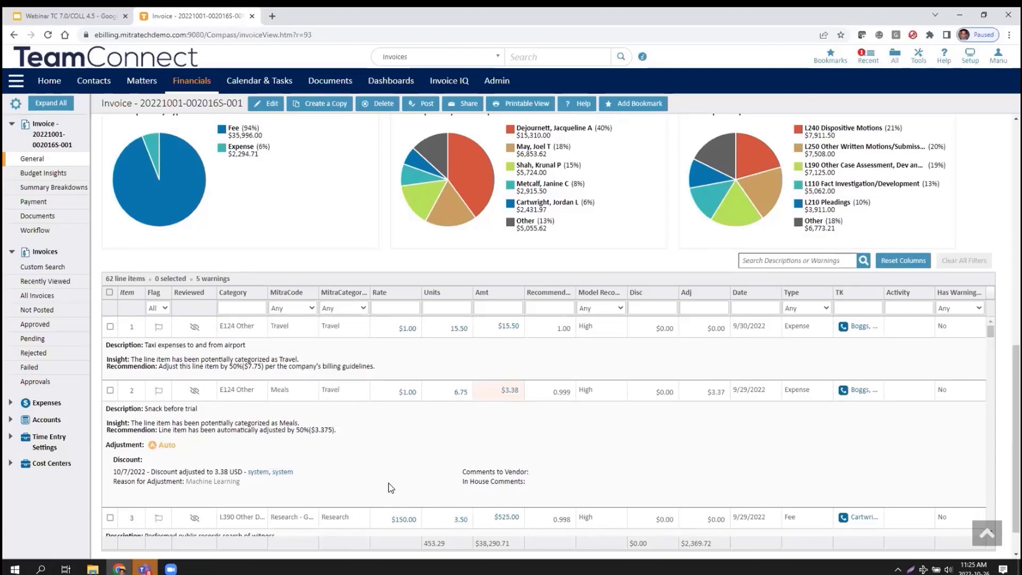
- Filter the Jones Day (Atlanta) line items by the MitraCodes Travel, Meals and Postage in turn, and reset the filter to Any
{"action": "left_click", "coordinate": [314, 303]}
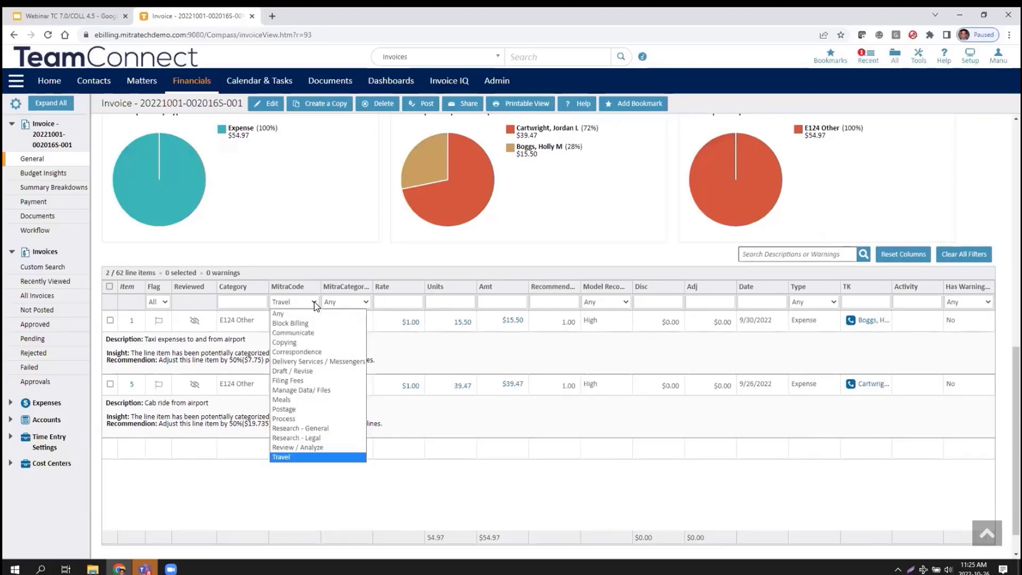
{"action": "left_click", "coordinate": [311, 399]}
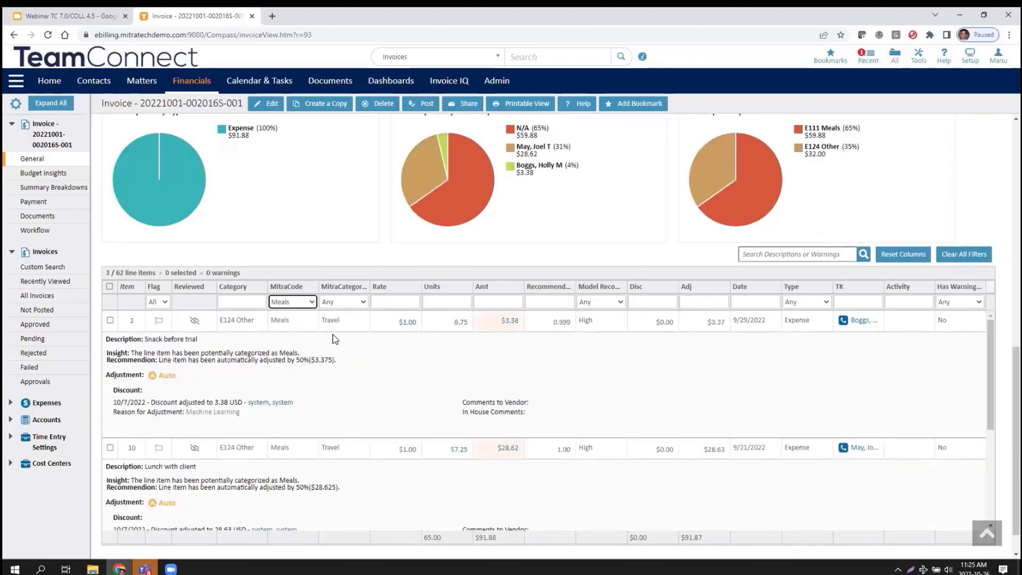
{"action": "left_click", "coordinate": [313, 302]}
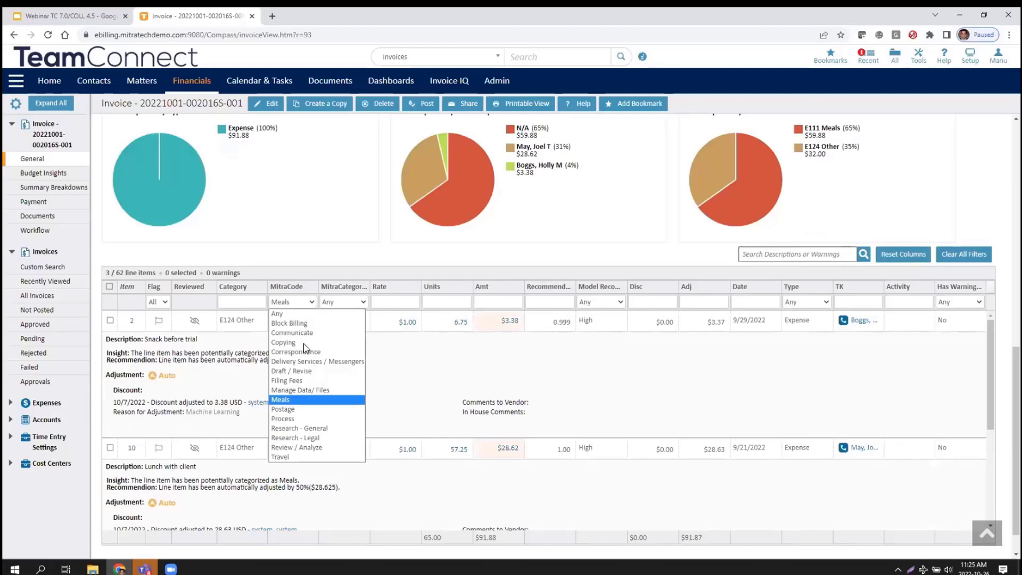
{"action": "left_click", "coordinate": [307, 409]}
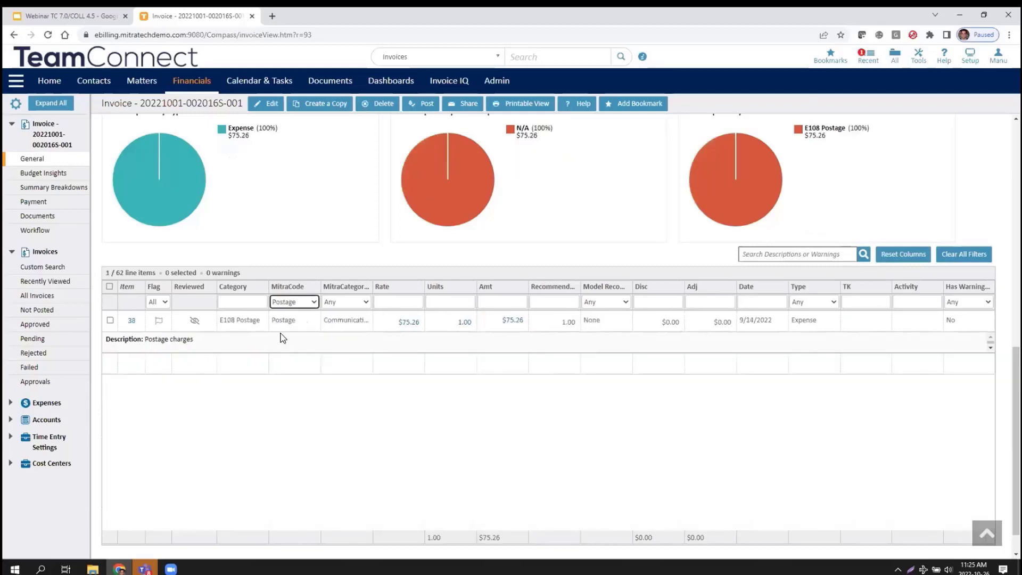
{"action": "left_click", "coordinate": [314, 302]}
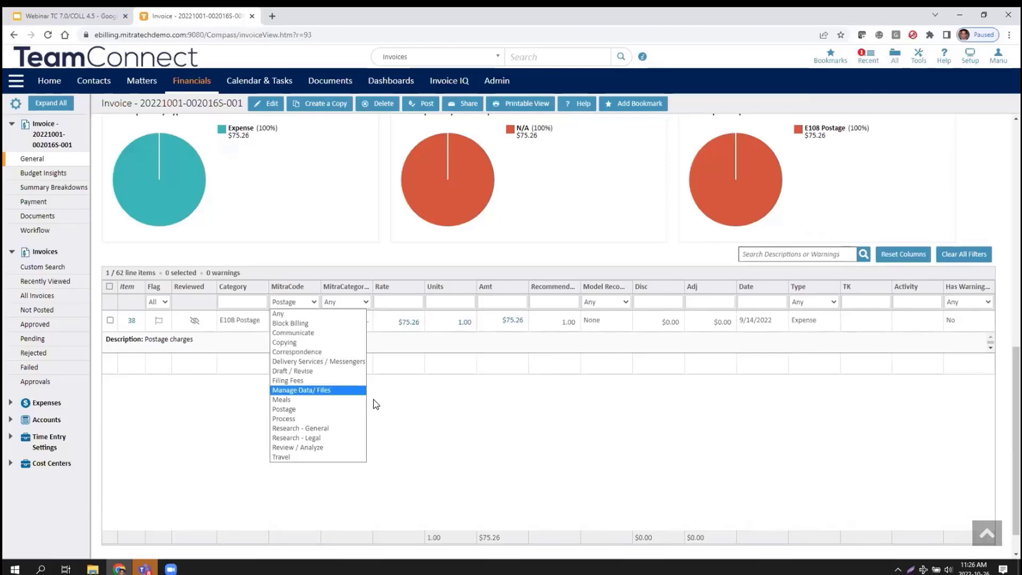
{"action": "left_click", "coordinate": [475, 431]}
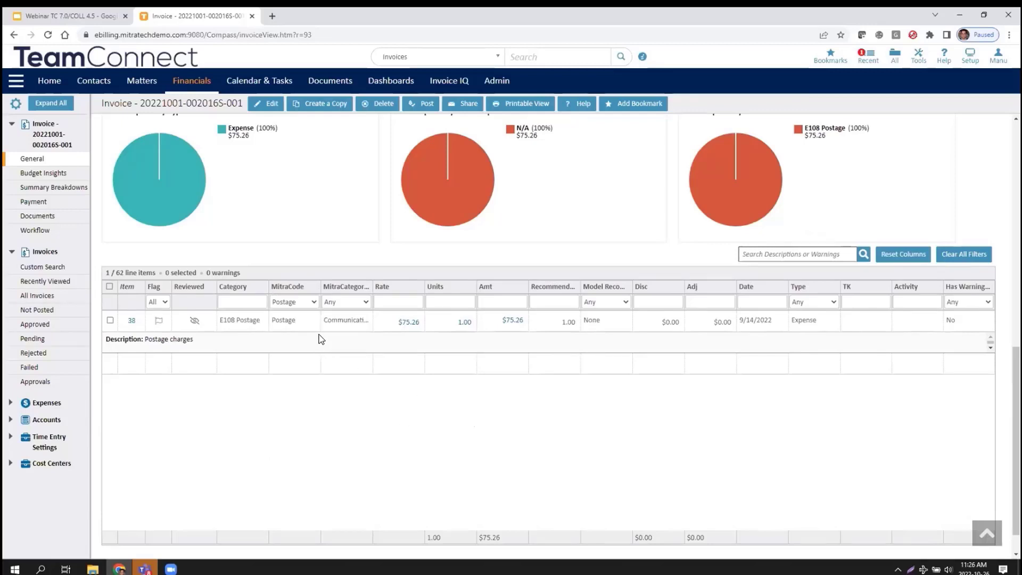
{"action": "left_click", "coordinate": [314, 302]}
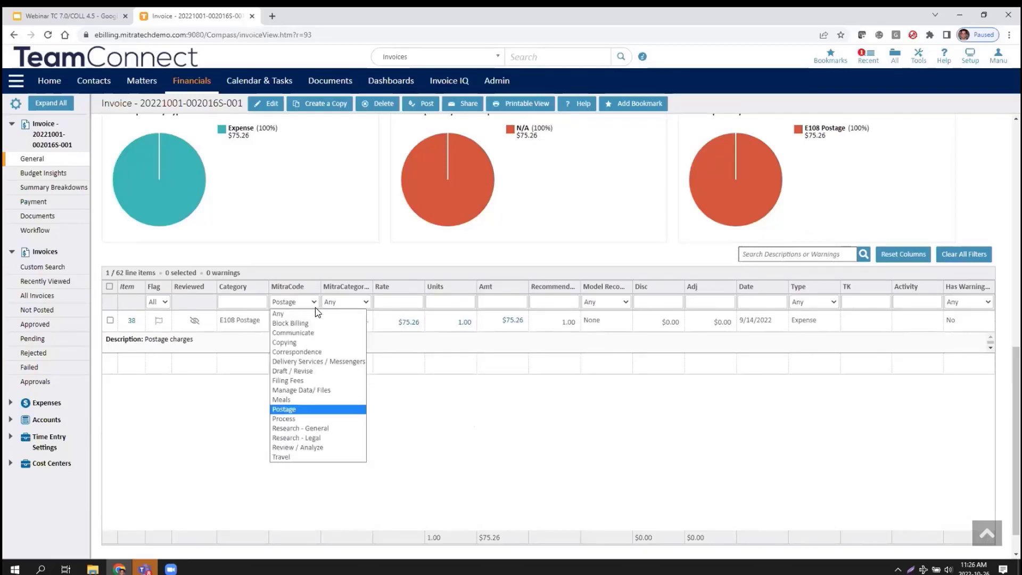
{"action": "left_click", "coordinate": [298, 314]}
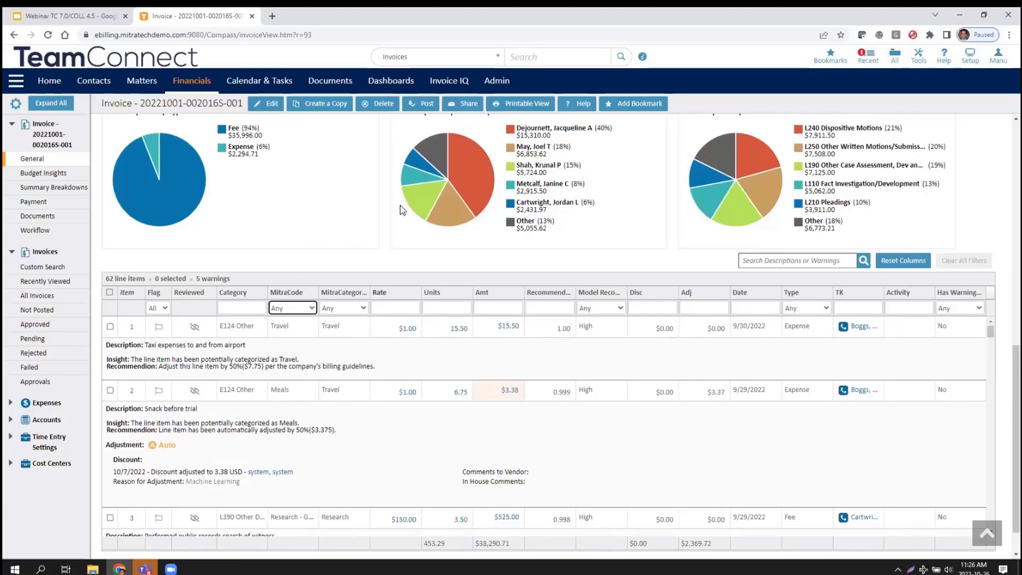
- Review the charts of the Compliance Dashboards and bring up the Top 5 Law Firms with Violations (Top 3) dashboard
{"action": "left_click", "coordinate": [394, 85]}
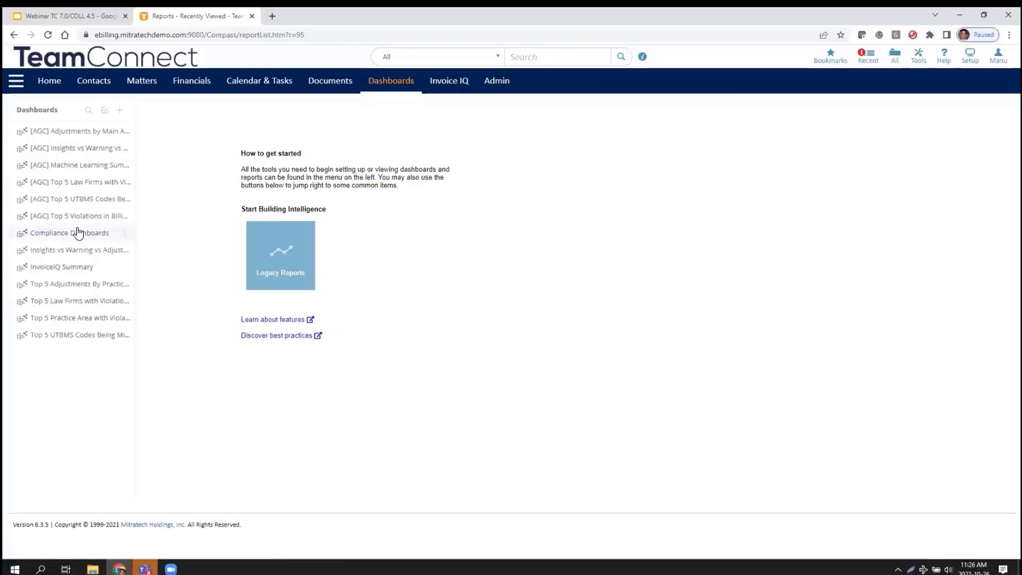
{"action": "left_click", "coordinate": [75, 234]}
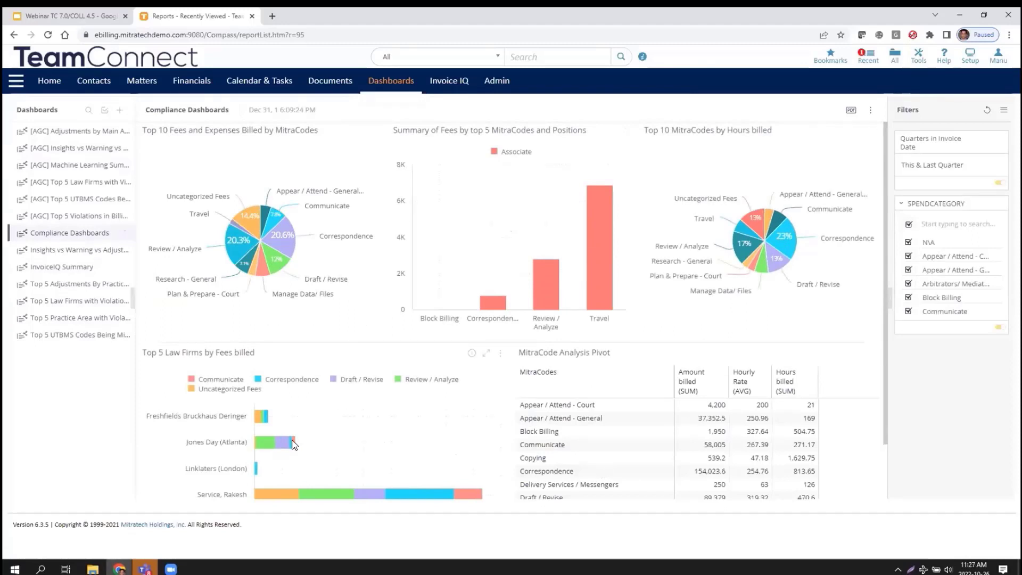
{"action": "mouse_move", "coordinate": [289, 443]}
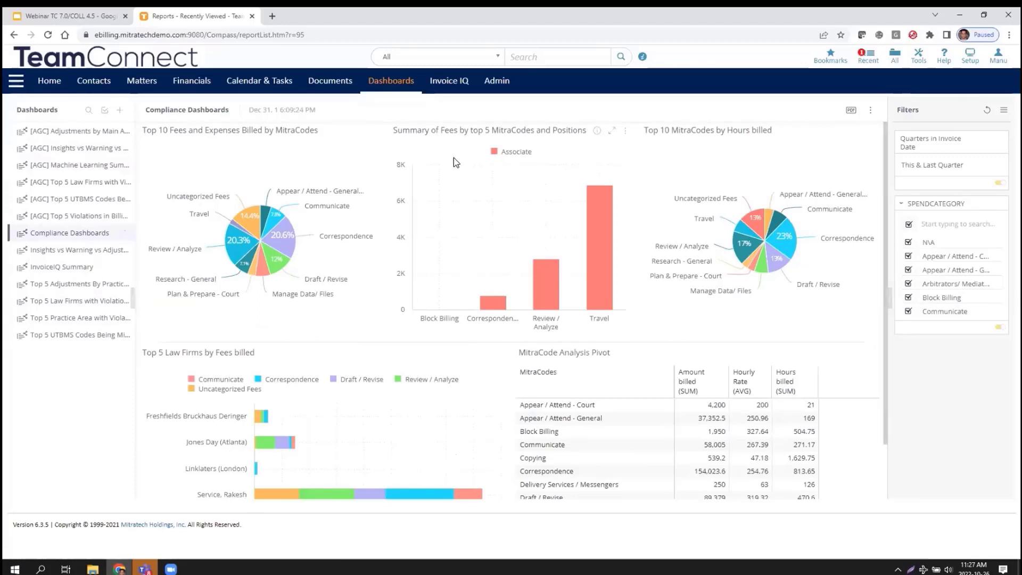
{"action": "mouse_move", "coordinate": [605, 256]}
{"action": "mouse_move", "coordinate": [88, 256]}
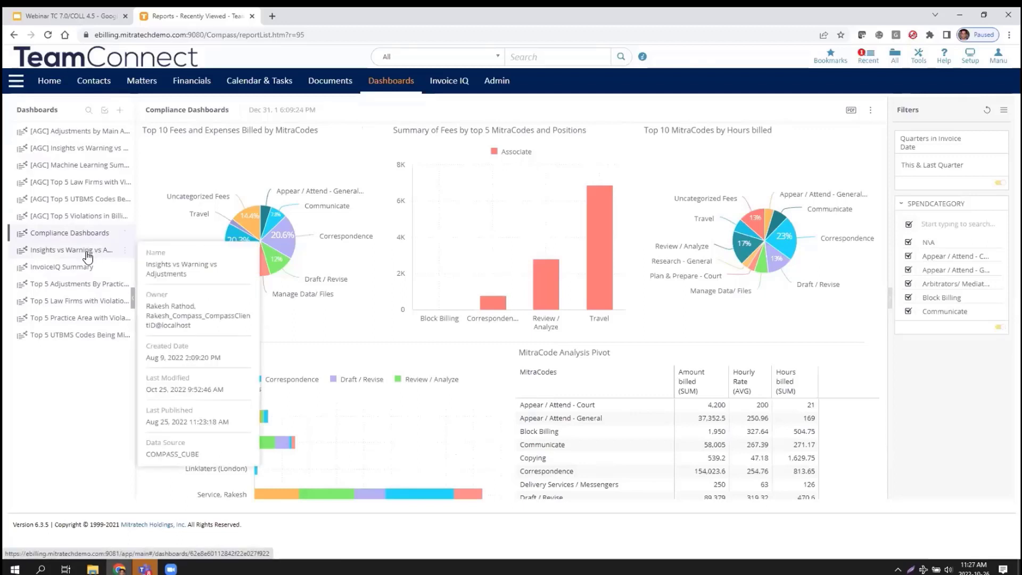
{"action": "left_click", "coordinate": [83, 305]}
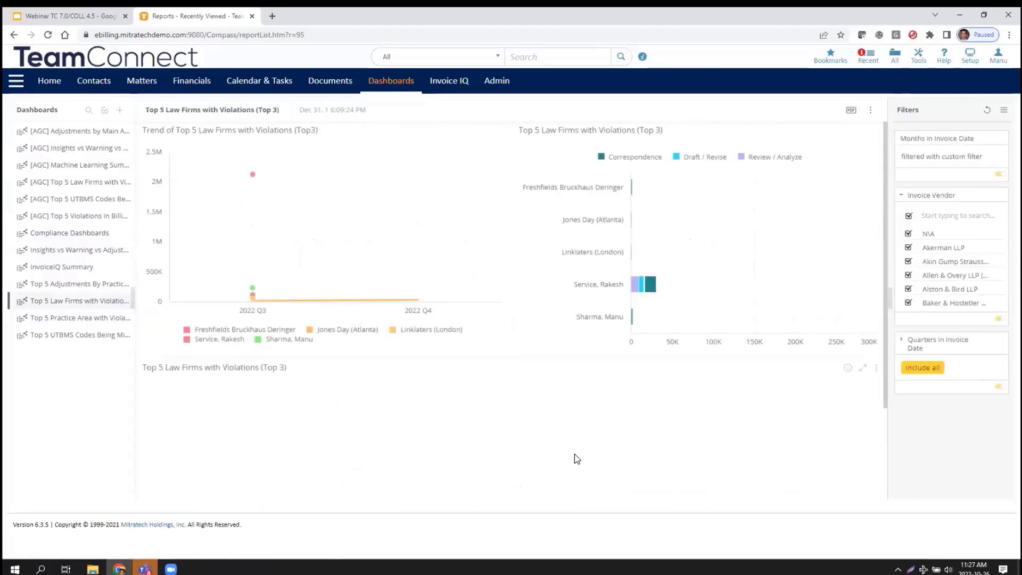
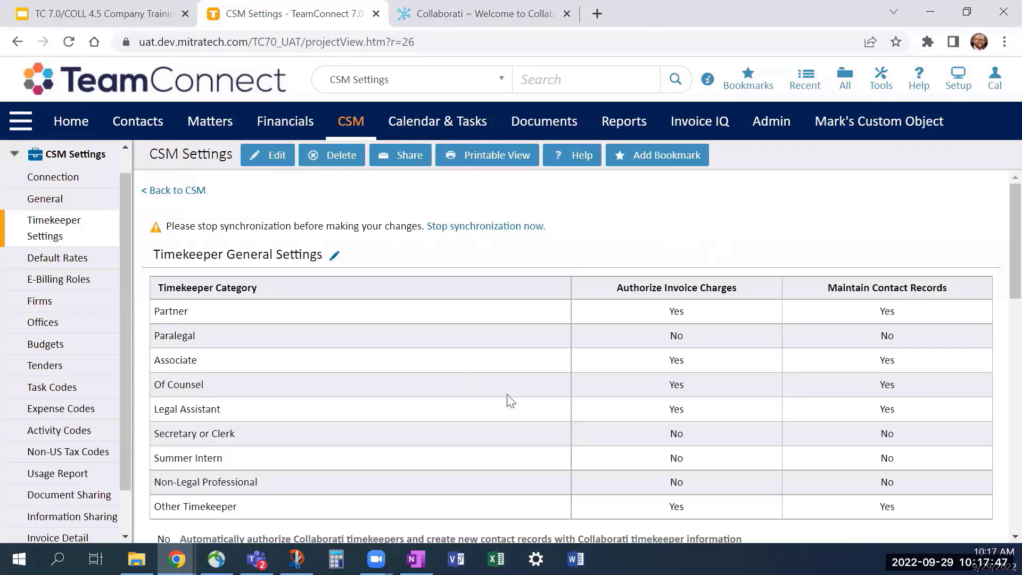
- Examine the CSM Timekeeper Settings, covering the general settings, timekeeper authorization and the fields required for timekeeper submission from Collaborati
{"action": "scroll", "coordinate": [855, 298], "scroll_direction": "down", "scroll_amount": 3}
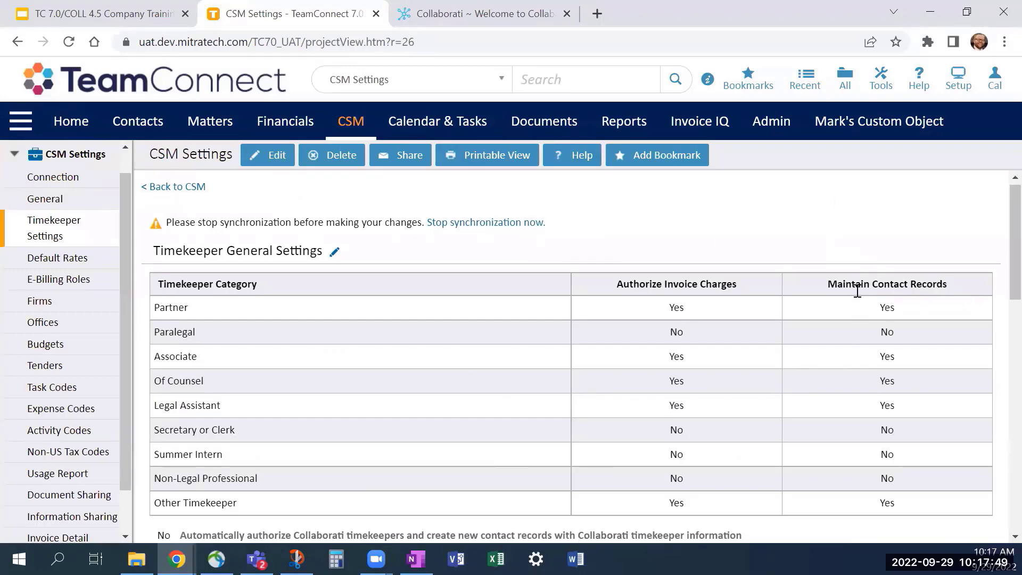
{"action": "scroll", "coordinate": [855, 231], "scroll_direction": "down", "scroll_amount": 3}
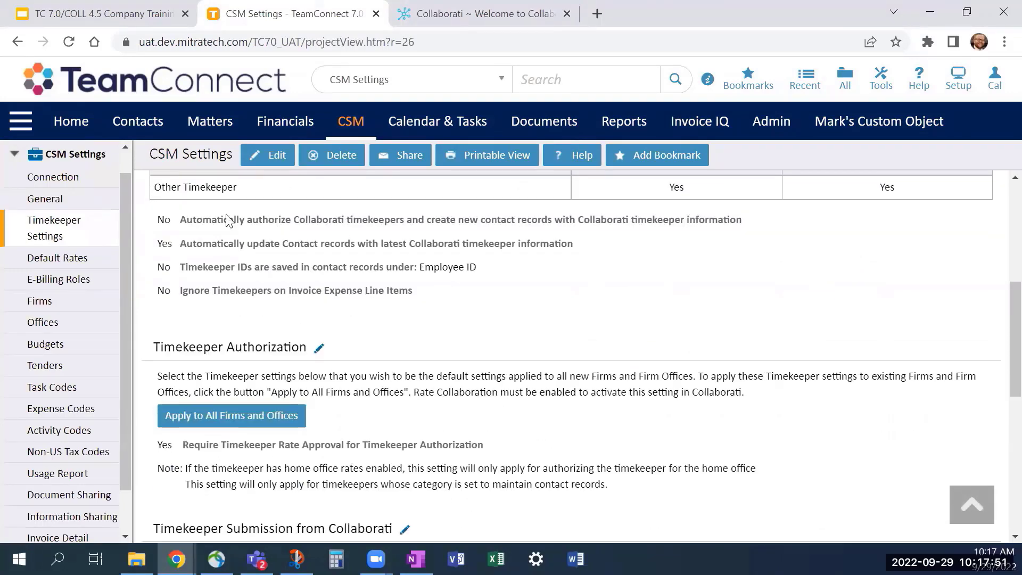
{"action": "left_click_drag", "start_coordinate": [176, 219], "coordinate": [433, 222]}
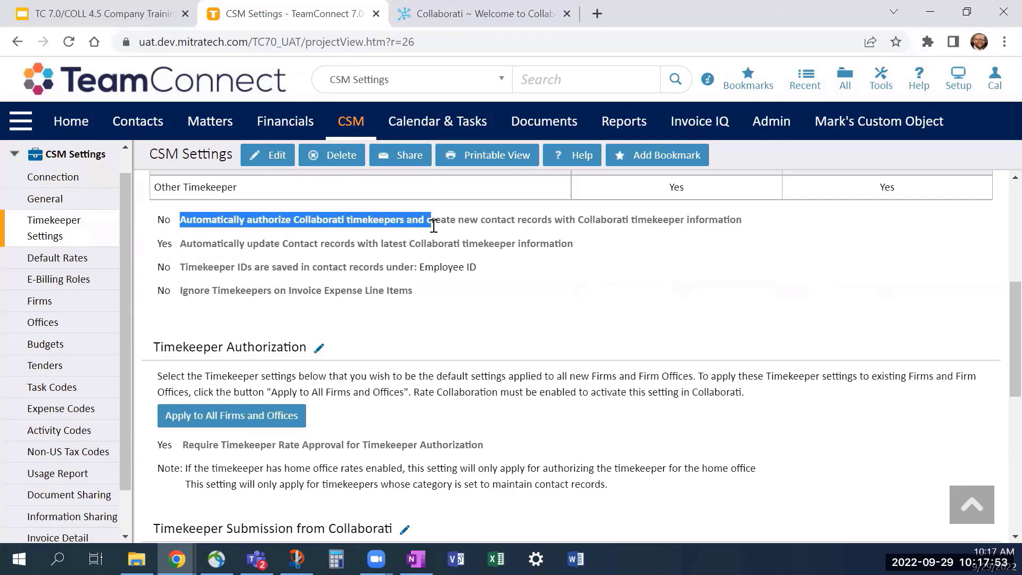
{"action": "left_click", "coordinate": [433, 226]}
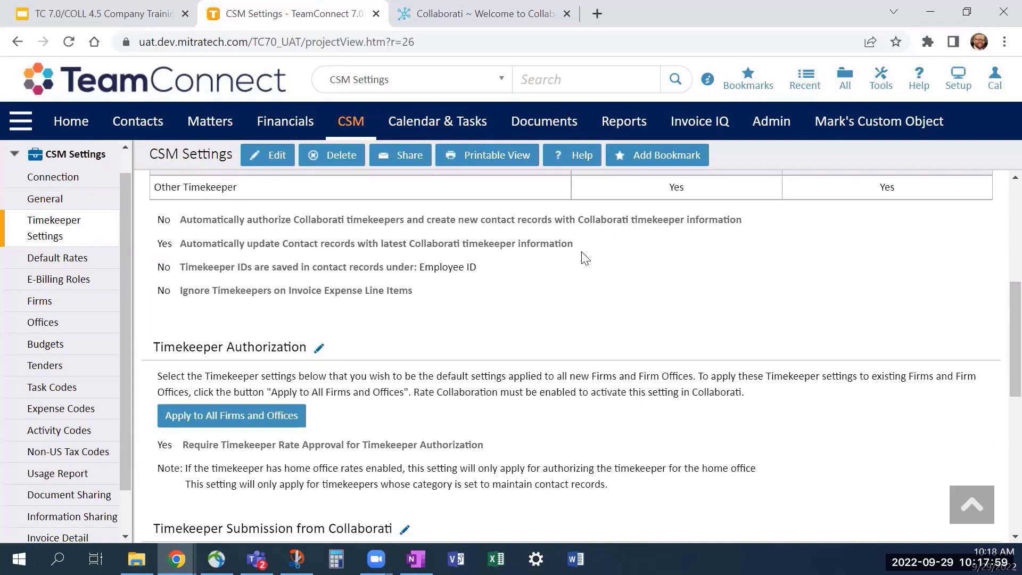
{"action": "scroll", "coordinate": [566, 262], "scroll_direction": "down", "scroll_amount": 3}
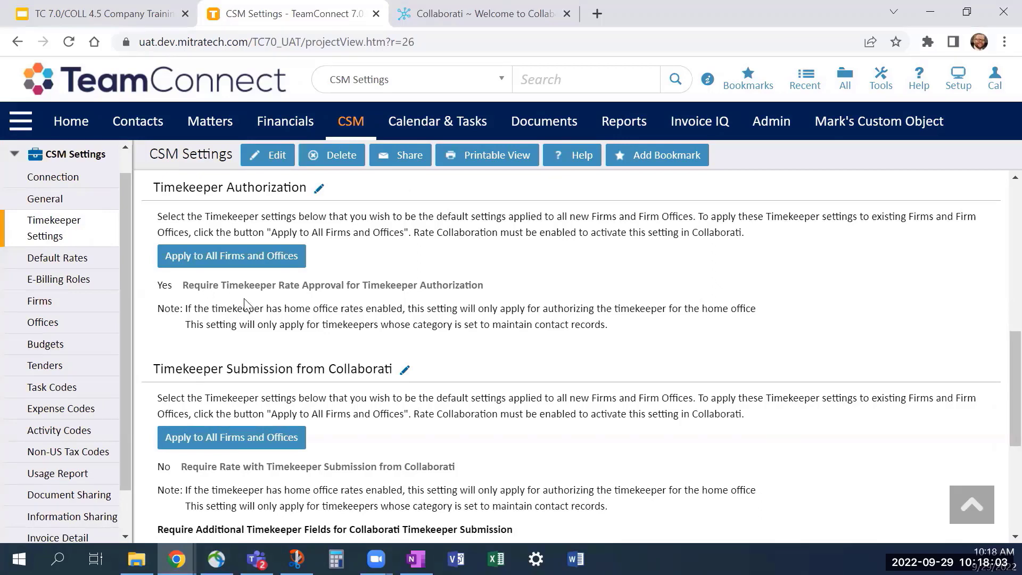
{"action": "left_click_drag", "start_coordinate": [187, 285], "coordinate": [341, 285]}
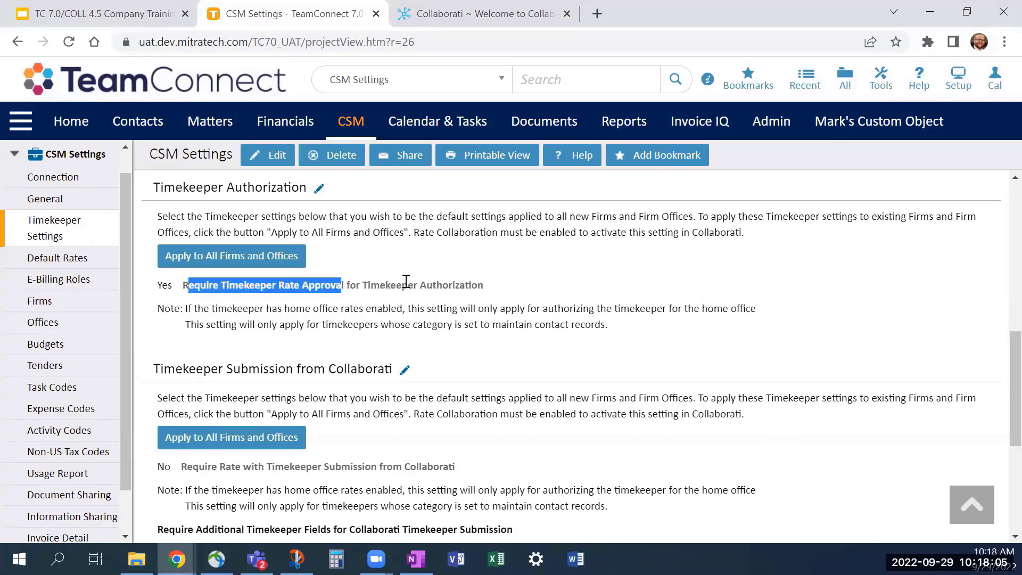
{"action": "left_click", "coordinate": [466, 286]}
{"action": "scroll", "coordinate": [466, 285], "scroll_direction": "up", "scroll_amount": 3}
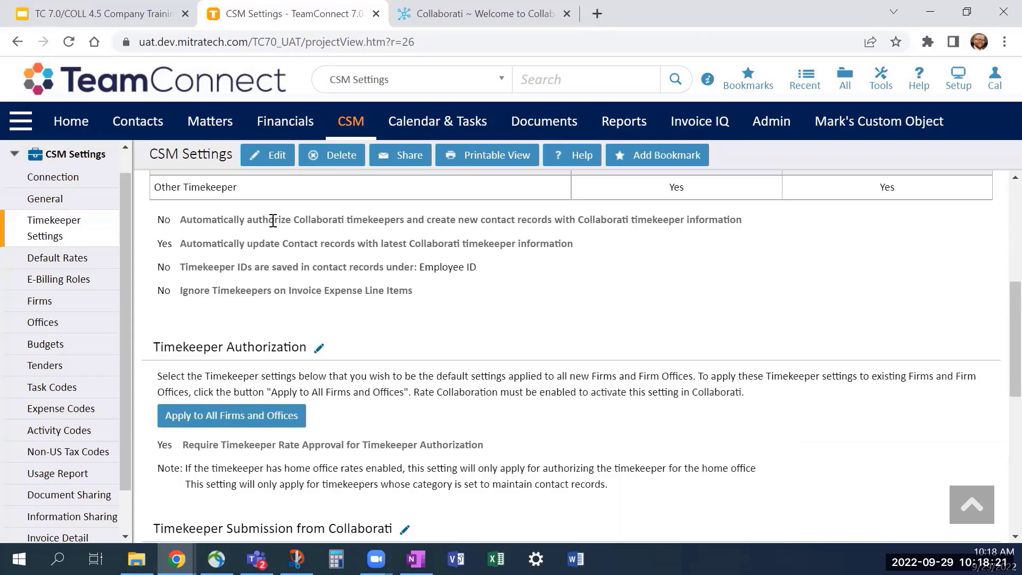
{"action": "scroll", "coordinate": [511, 261], "scroll_direction": "down", "scroll_amount": 3}
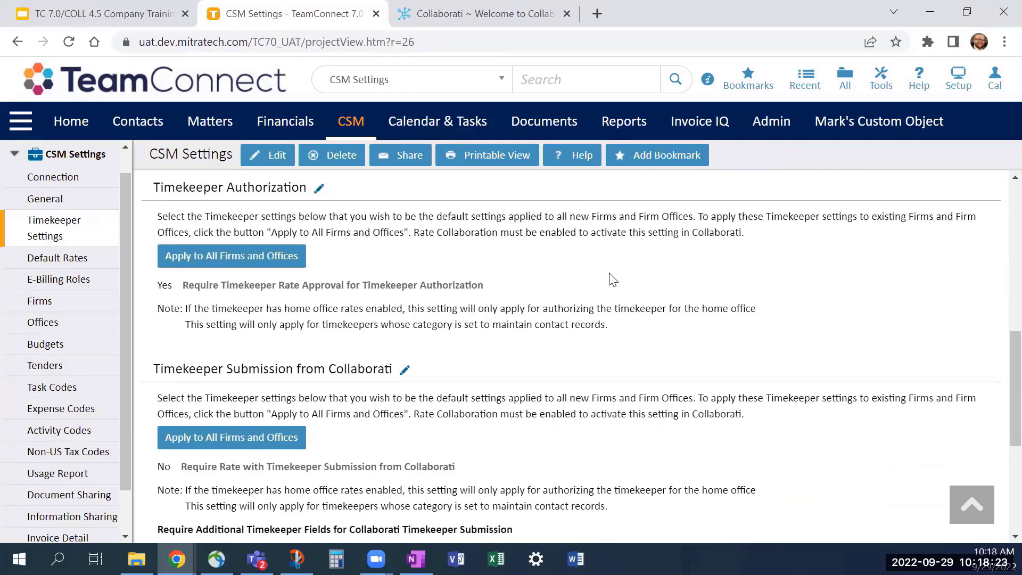
{"action": "scroll", "coordinate": [665, 270], "scroll_direction": "down", "scroll_amount": 3}
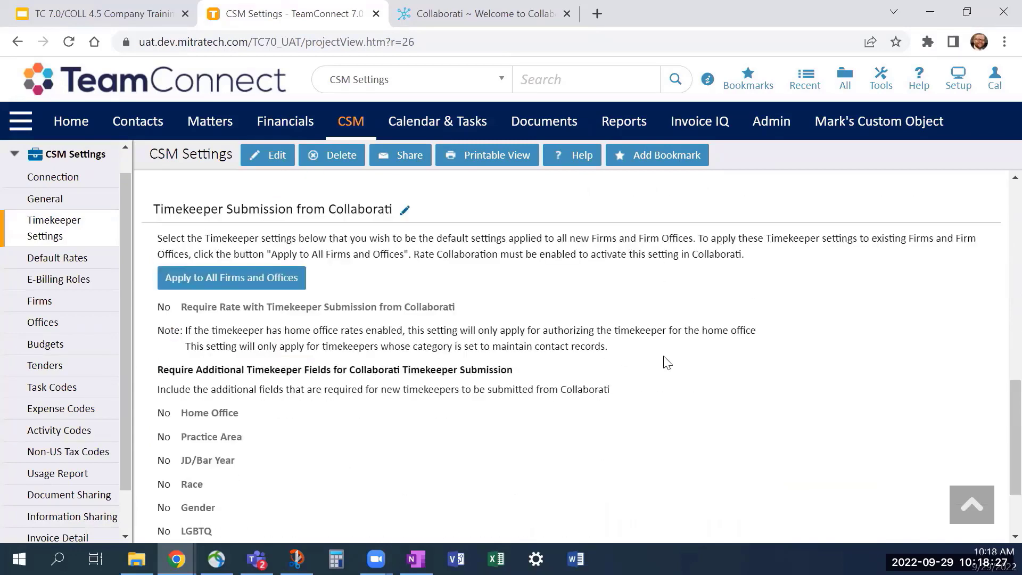
{"action": "scroll", "coordinate": [652, 313], "scroll_direction": "down", "scroll_amount": 2}
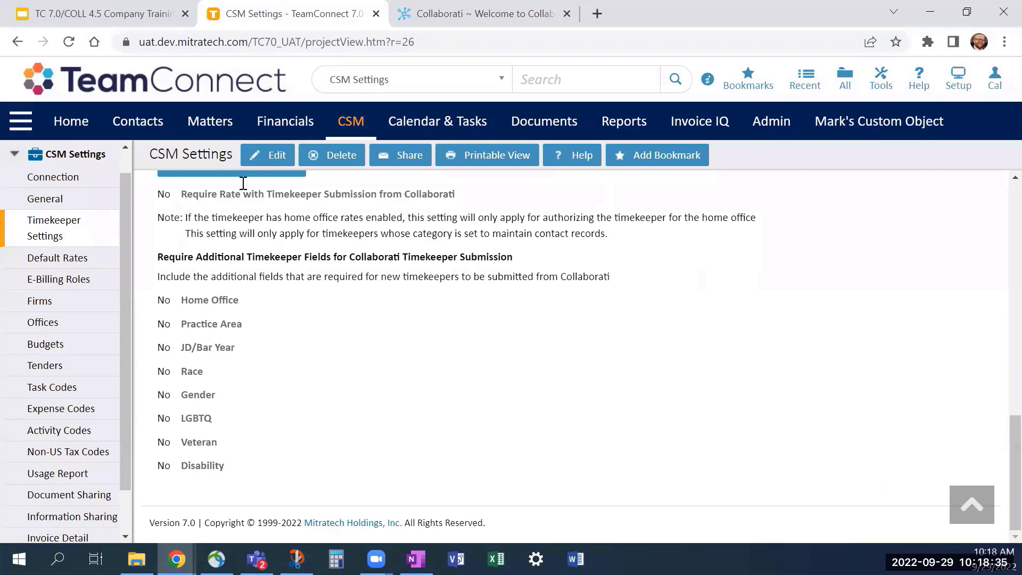
- Put the CSM Timekeeper Settings into edit mode and stop synchronization without an automatic restart time
{"action": "left_click", "coordinate": [272, 156]}
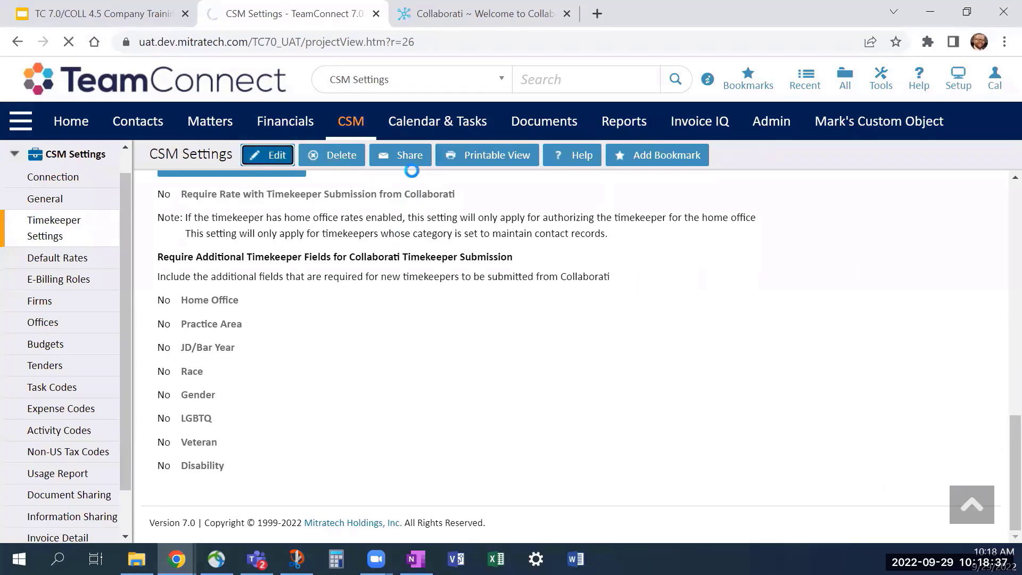
{"action": "left_click", "coordinate": [445, 190]}
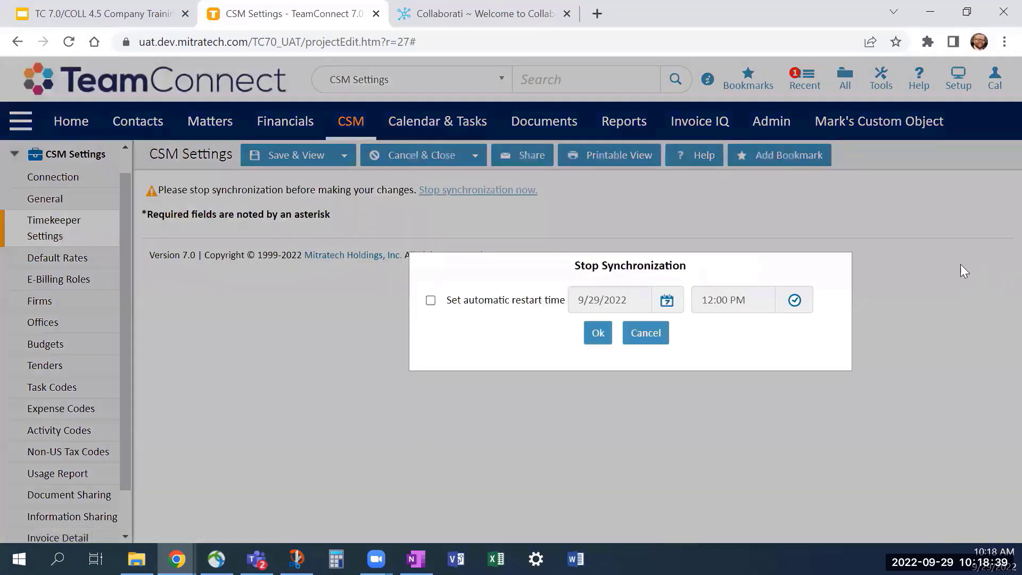
{"action": "left_click", "coordinate": [600, 335]}
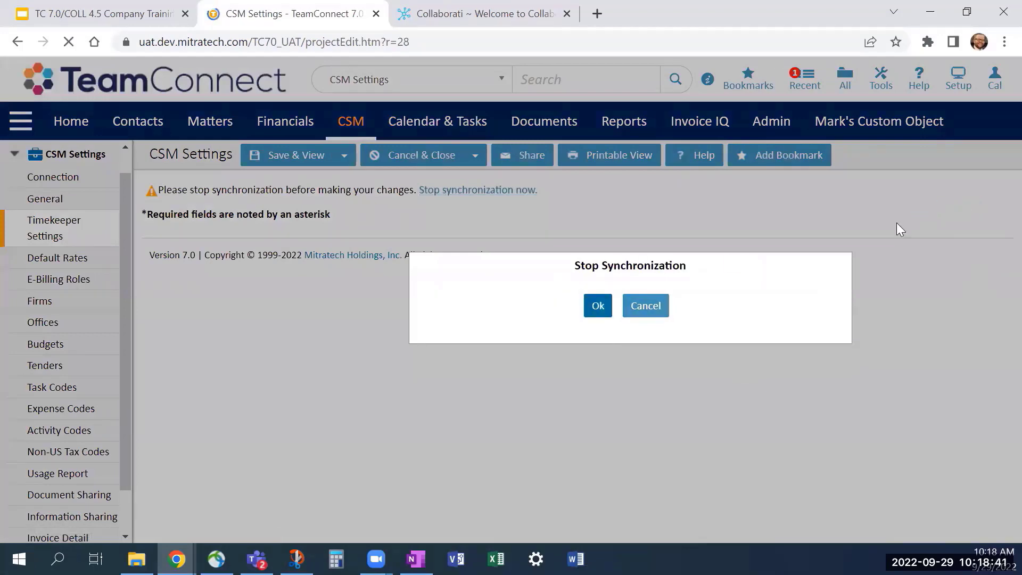
- Toggle Home Office on and off and toggle Practice Area among the additional fields required for Collaborati timekeeper submission
{"action": "scroll", "coordinate": [638, 319], "scroll_direction": "down", "scroll_amount": 10}
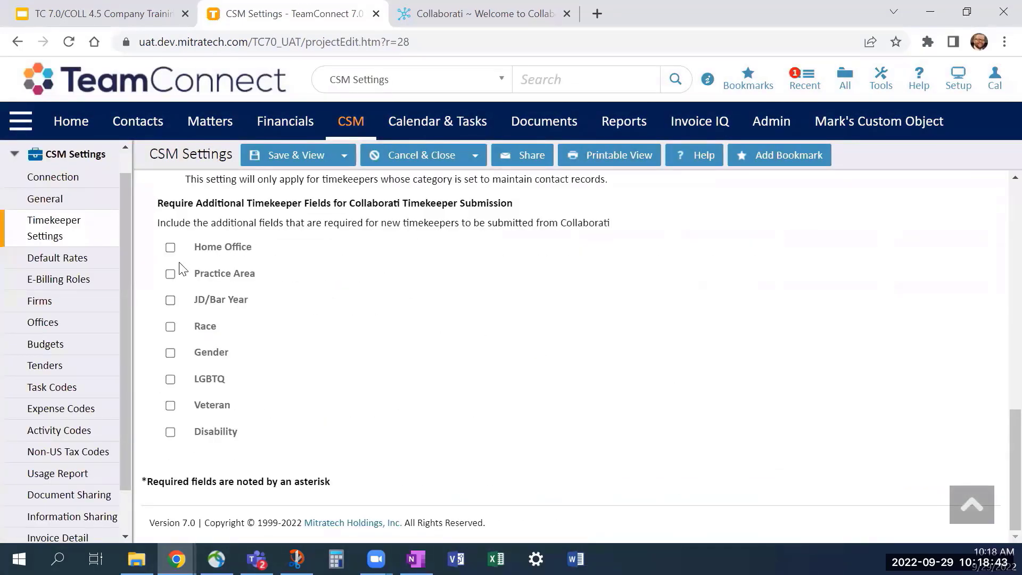
{"action": "left_click", "coordinate": [170, 248]}
{"action": "left_click", "coordinate": [170, 248]}
{"action": "left_click", "coordinate": [170, 274]}
- Examine the CSM Default Rates settings for the fields required when submitting and rejecting Collaborati rate requests
{"action": "left_click", "coordinate": [59, 257]}
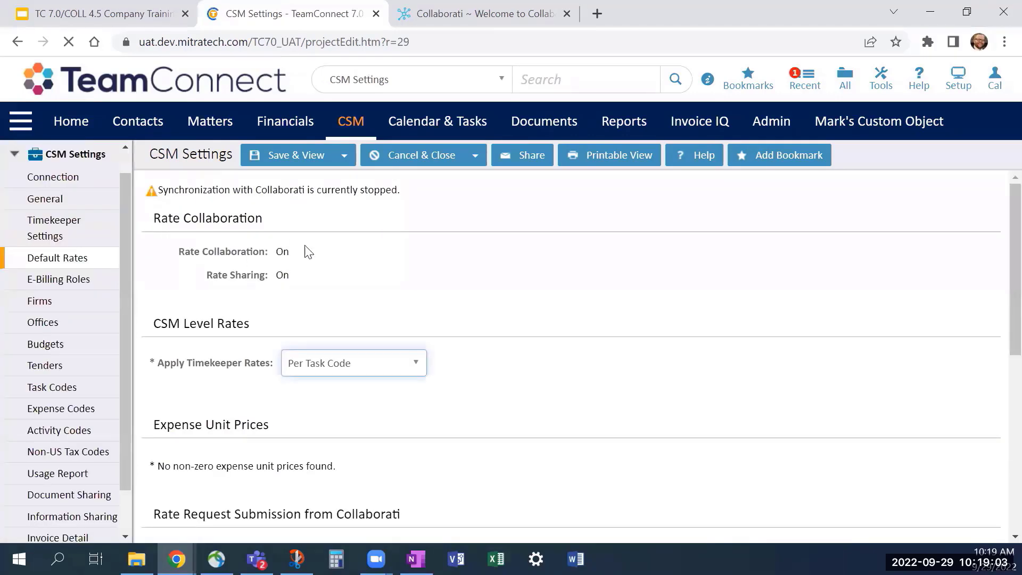
{"action": "scroll", "coordinate": [604, 315], "scroll_direction": "down", "scroll_amount": 5}
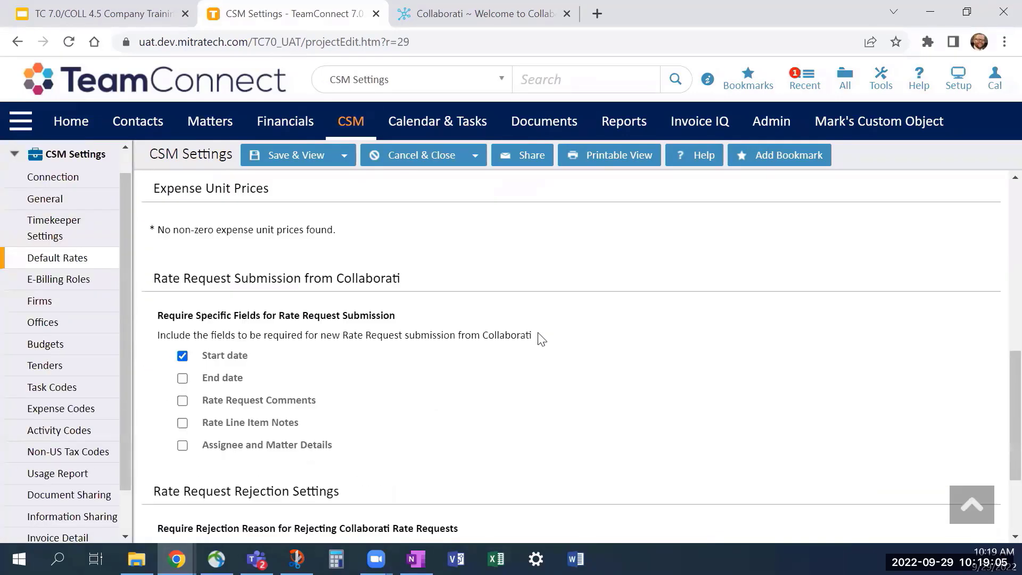
{"action": "scroll", "coordinate": [540, 338], "scroll_direction": "down", "scroll_amount": 1}
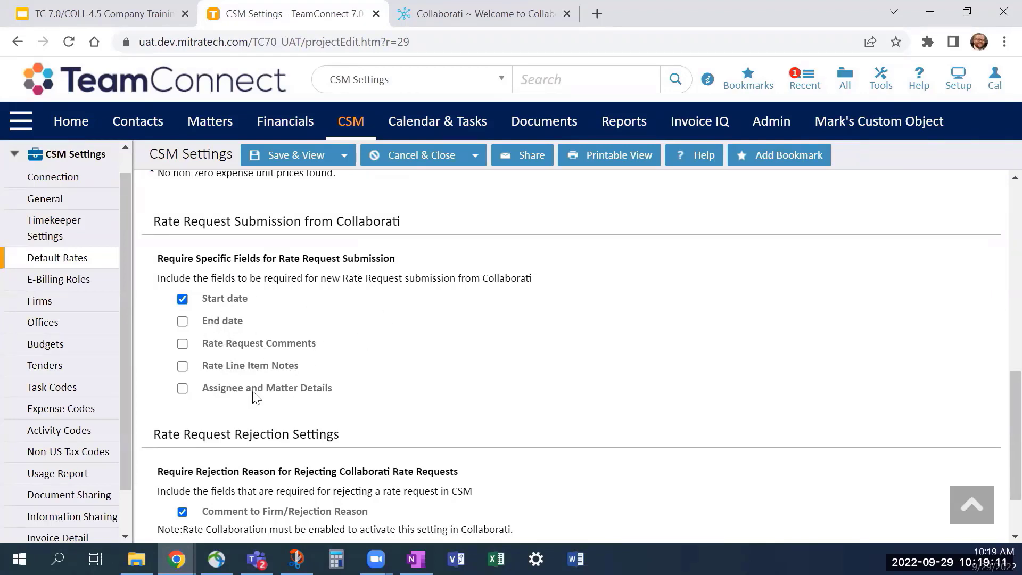
{"action": "scroll", "coordinate": [524, 401], "scroll_direction": "down", "scroll_amount": 2}
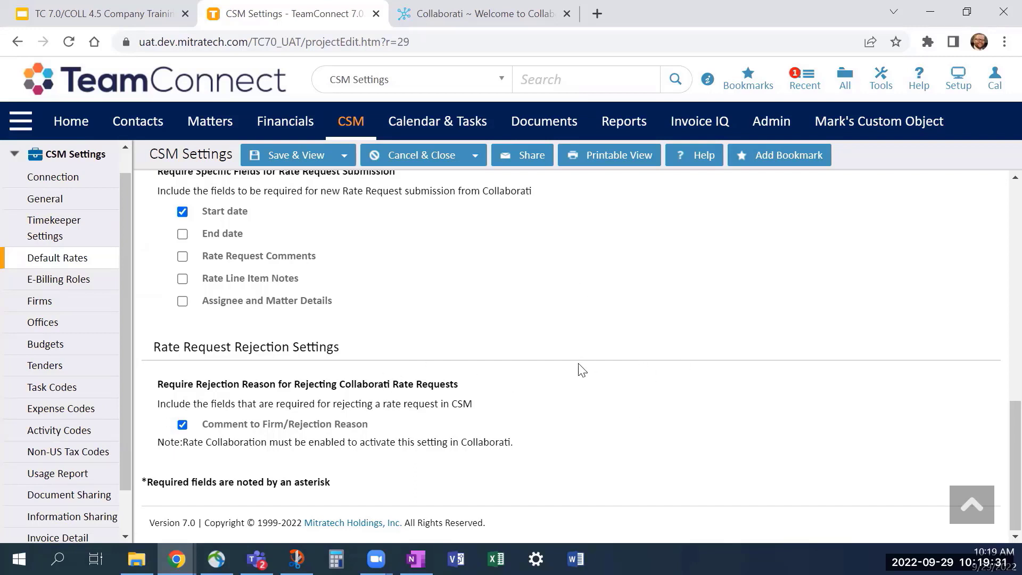
- Open the Jay & Jay LLP record from the CSM firms and bring up its firm-level Timekeeper Settings
{"action": "left_click", "coordinate": [101, 296]}
{"action": "mouse_move", "coordinate": [201, 398]}
{"action": "left_click", "coordinate": [175, 370]}
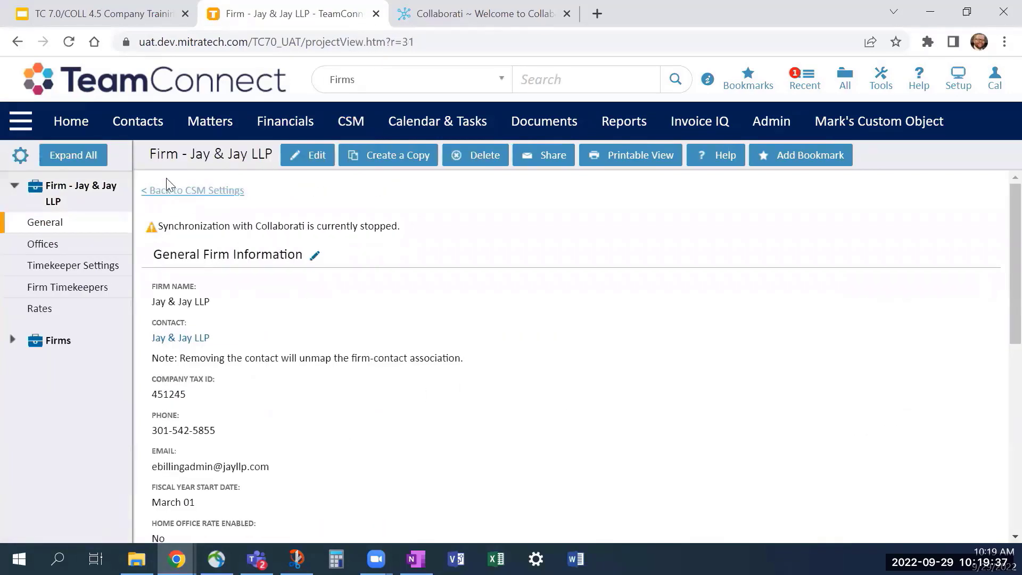
{"action": "left_click", "coordinate": [107, 307]}
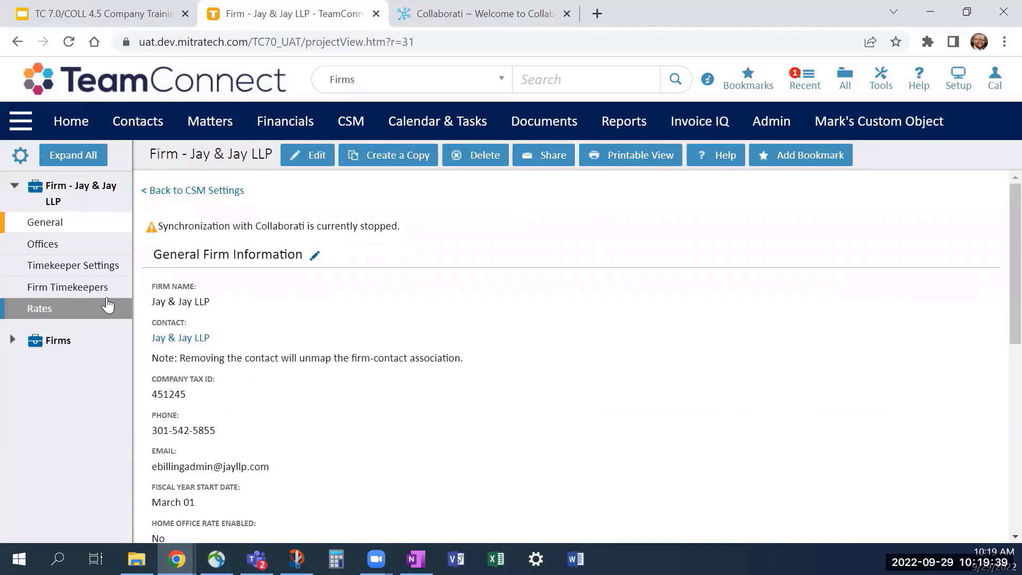
{"action": "left_click", "coordinate": [85, 265]}
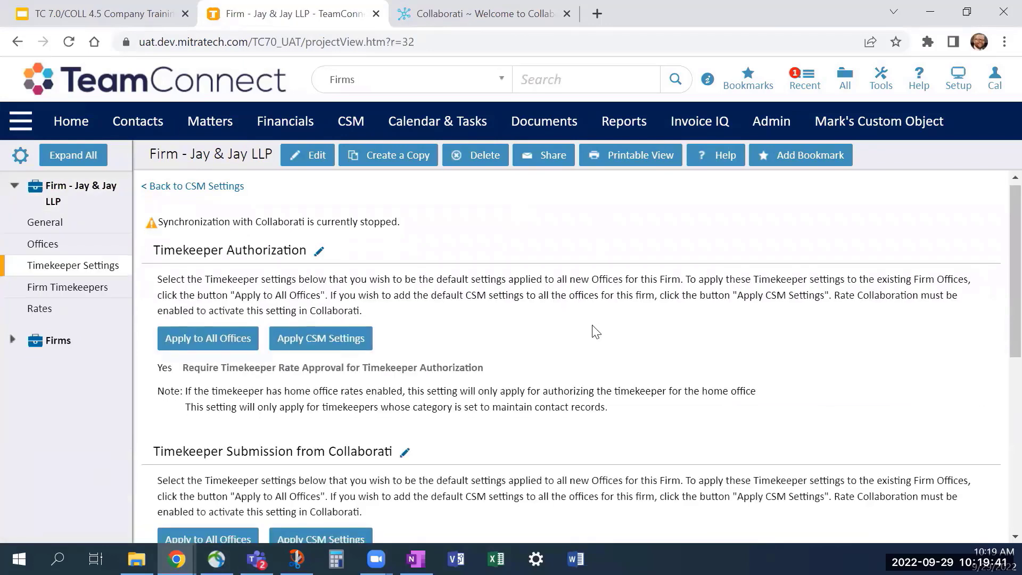
- Examine the Jay & Jay LLP firm-level timekeeper submission fields and the options for applying settings to its offices
{"action": "scroll", "coordinate": [595, 331], "scroll_direction": "down", "scroll_amount": 7}
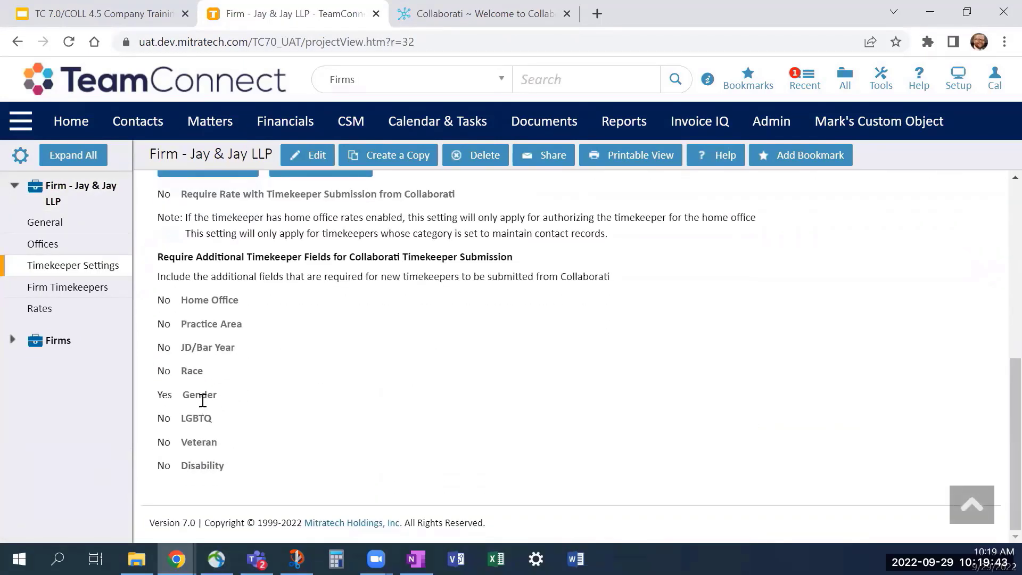
{"action": "triple_click", "coordinate": [202, 401]}
{"action": "scroll", "coordinate": [240, 345], "scroll_direction": "up", "scroll_amount": 3}
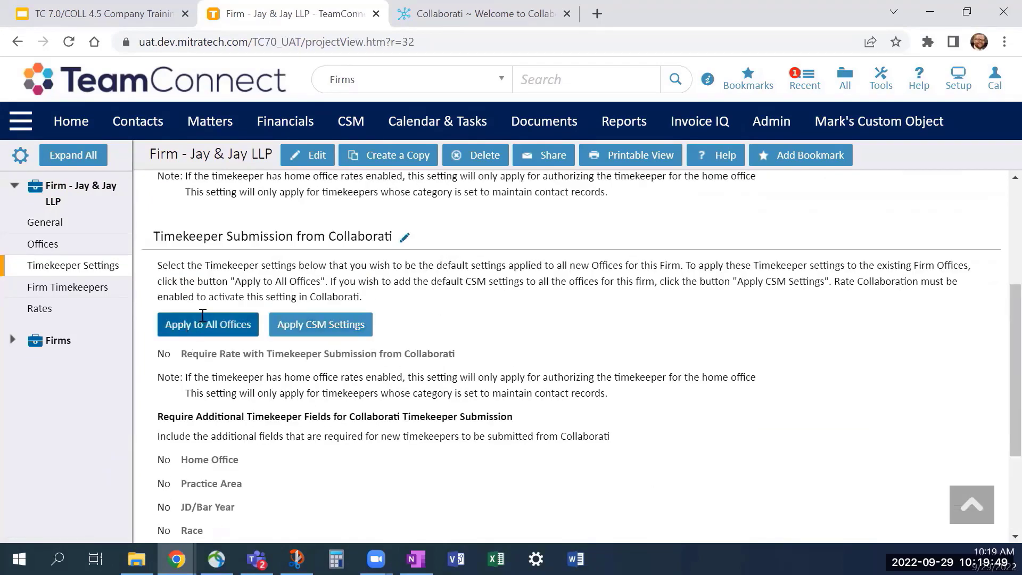
{"action": "left_click", "coordinate": [346, 326]}
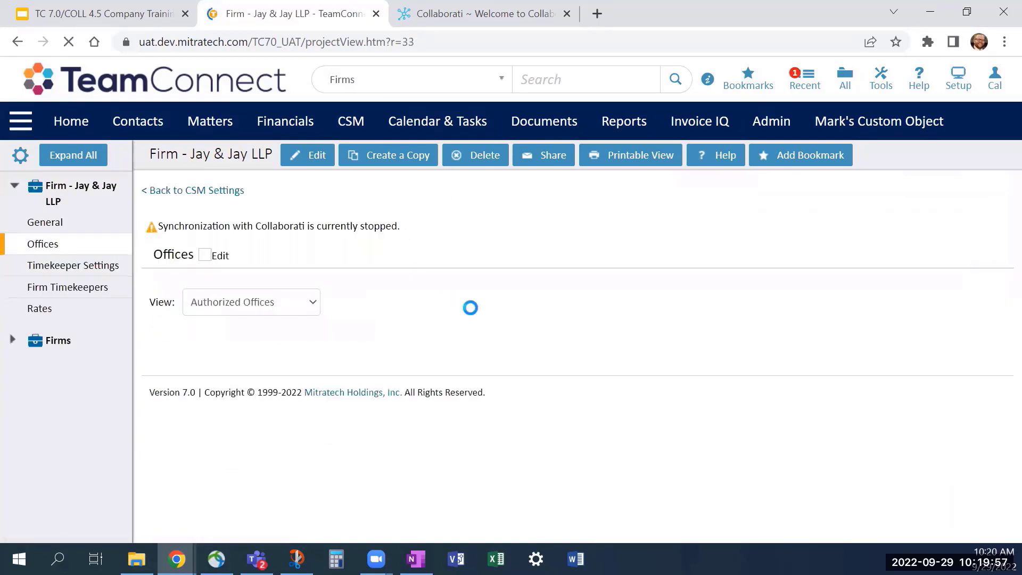
- Open the Jay & Jay LLP - NY office from the firm's offices and review its office-level Timekeeper Settings
{"action": "scroll", "coordinate": [325, 356], "scroll_direction": "down", "scroll_amount": 3}
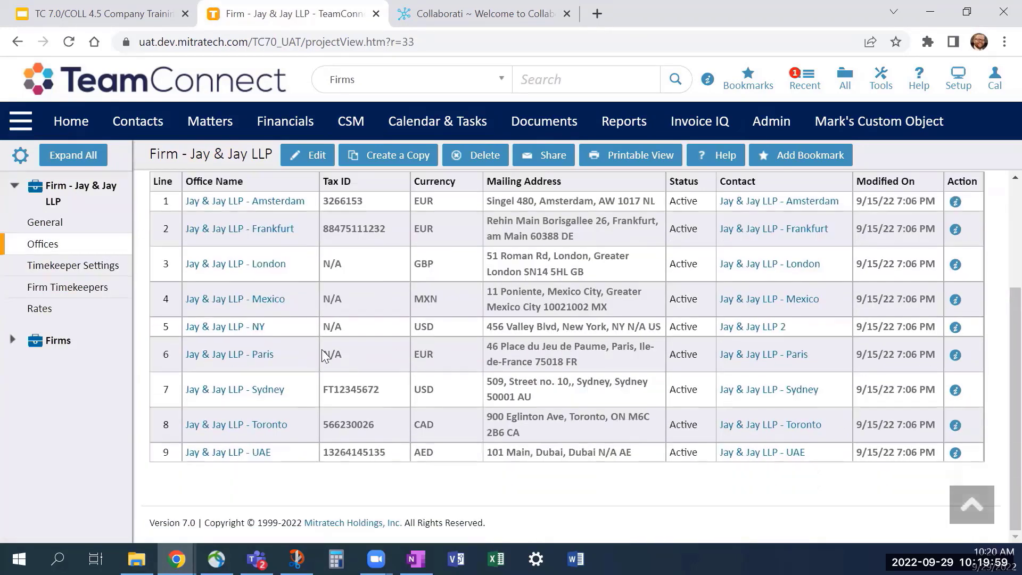
{"action": "left_click", "coordinate": [250, 326]}
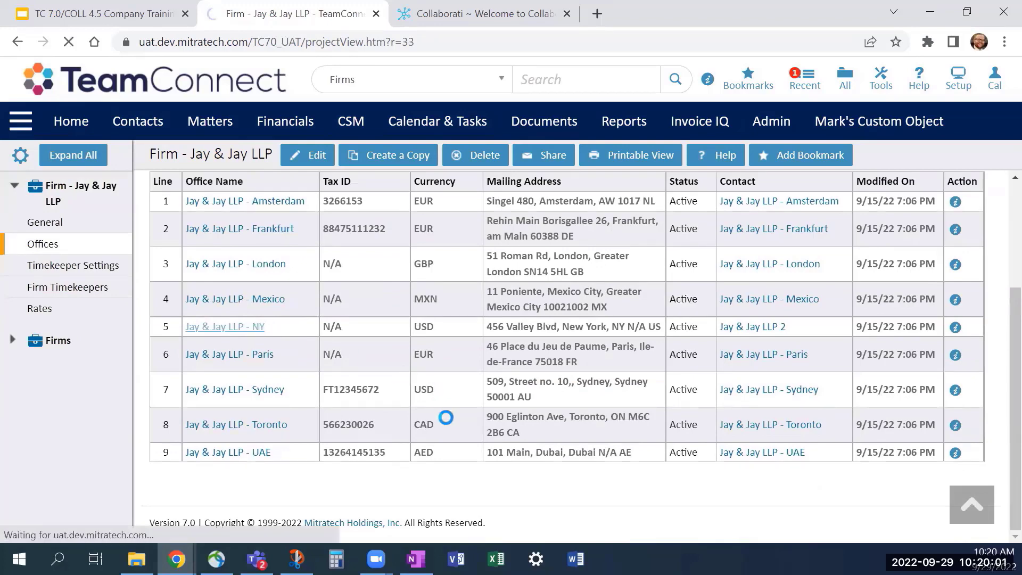
{"action": "scroll", "coordinate": [482, 399], "scroll_direction": "down", "scroll_amount": 3}
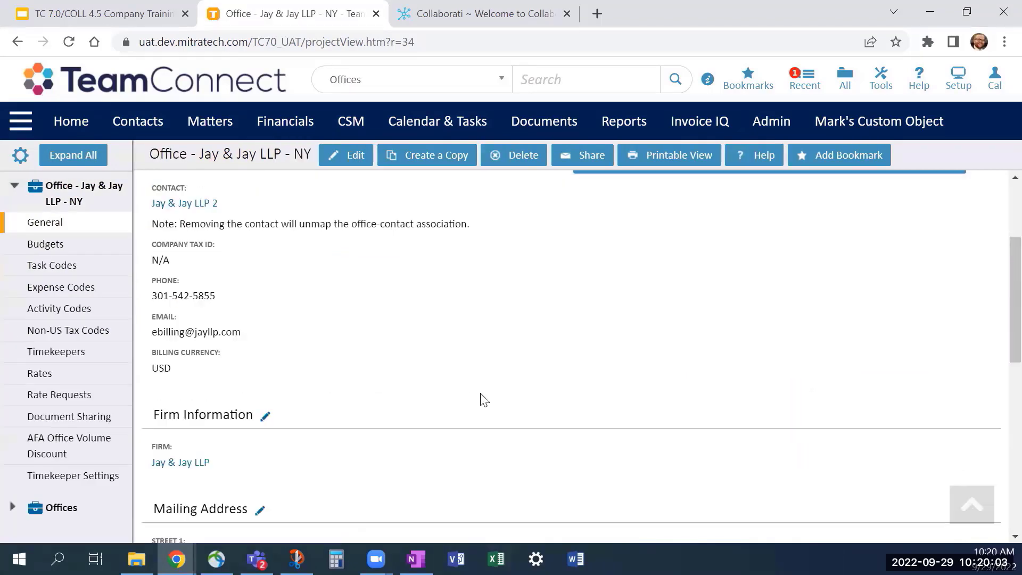
{"action": "scroll", "coordinate": [482, 398], "scroll_direction": "down", "scroll_amount": 5}
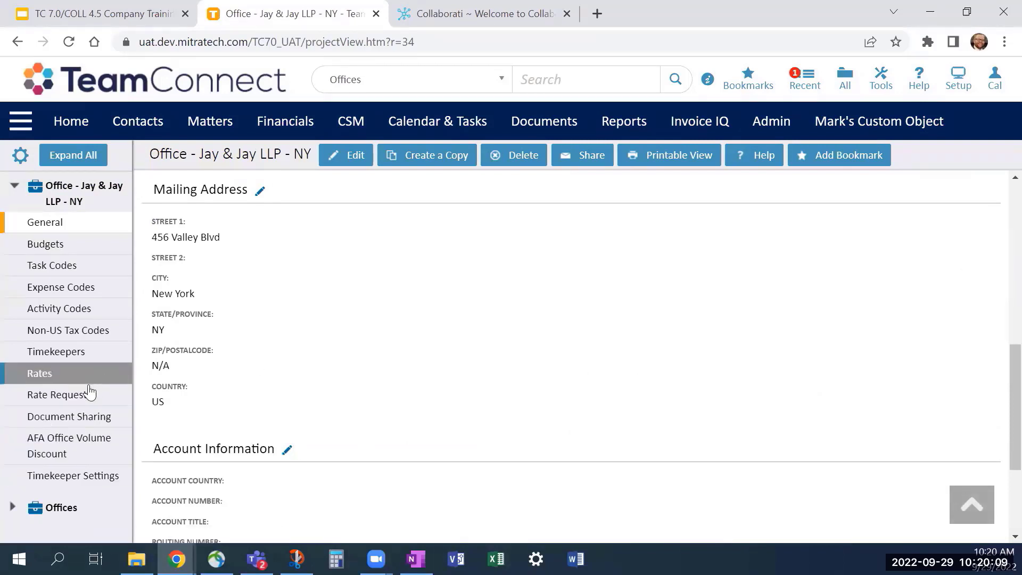
{"action": "left_click", "coordinate": [83, 473]}
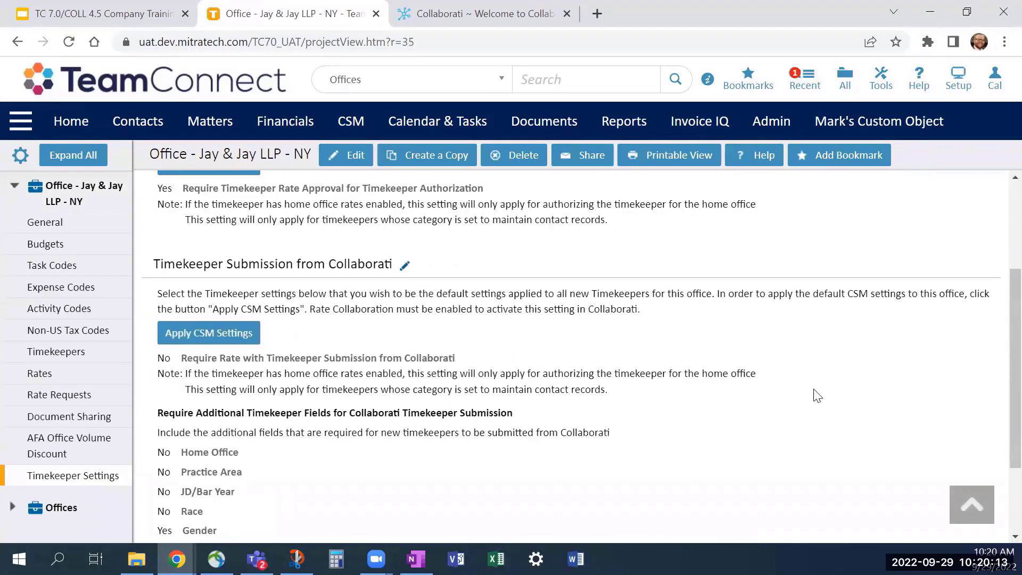
{"action": "scroll", "coordinate": [830, 362], "scroll_direction": "down", "scroll_amount": 3}
{"action": "scroll", "coordinate": [589, 410], "scroll_direction": "up", "scroll_amount": 7}
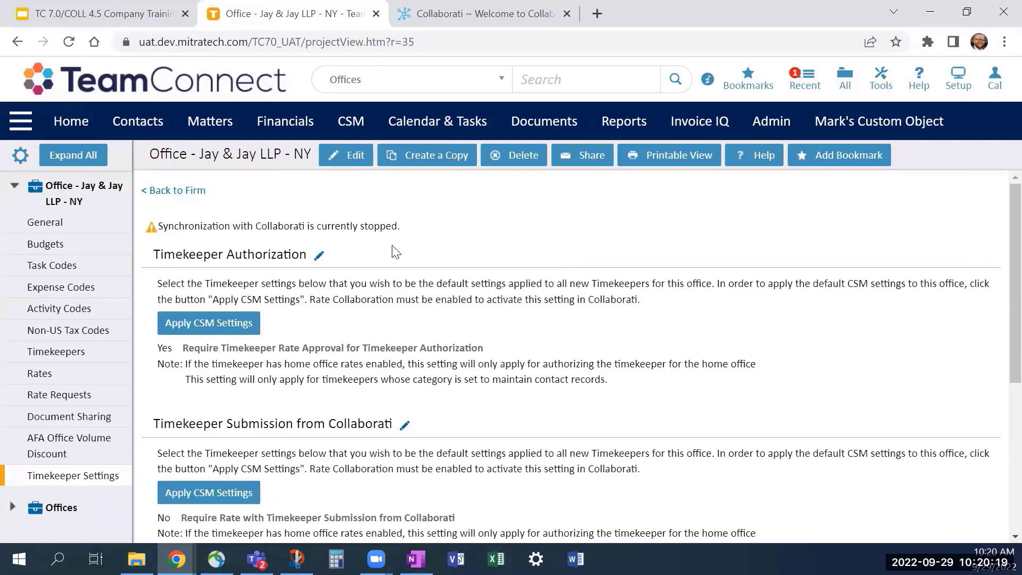
- Return to the CSM home page and switch to Collaborati to look over its welcome page
{"action": "left_click", "coordinate": [352, 122]}
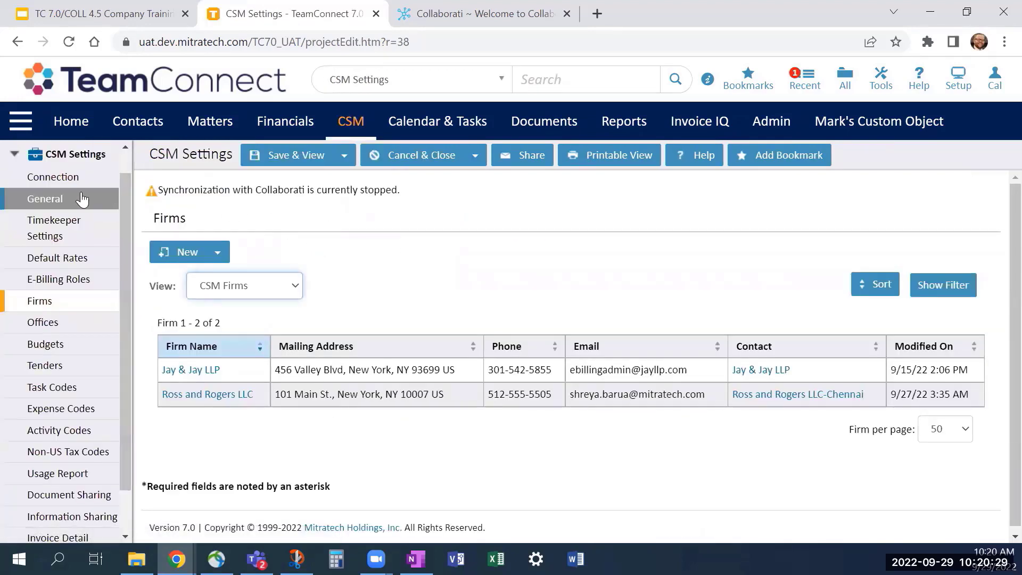
{"action": "left_click", "coordinate": [85, 158]}
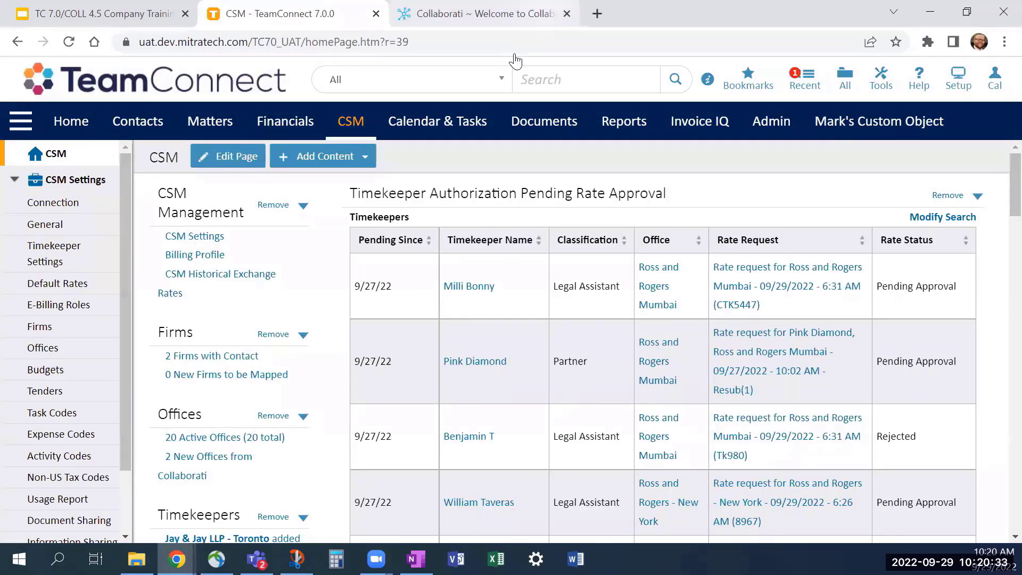
{"action": "left_click", "coordinate": [479, 13]}
{"action": "scroll", "coordinate": [770, 343], "scroll_direction": "down", "scroll_amount": 3}
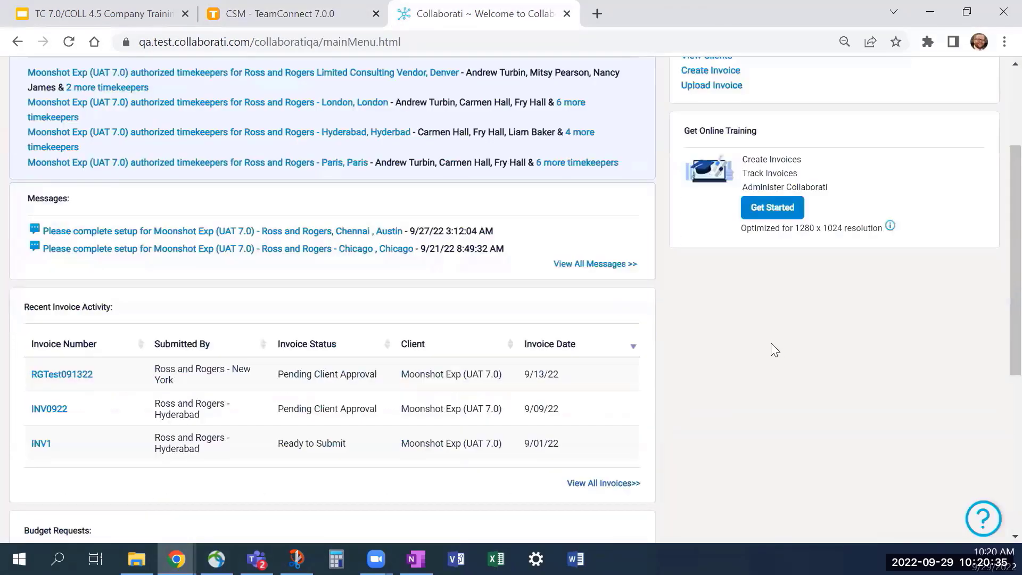
{"action": "scroll", "coordinate": [771, 343], "scroll_direction": "up", "scroll_amount": 3}
{"action": "scroll", "coordinate": [830, 365], "scroll_direction": "down", "scroll_amount": 3}
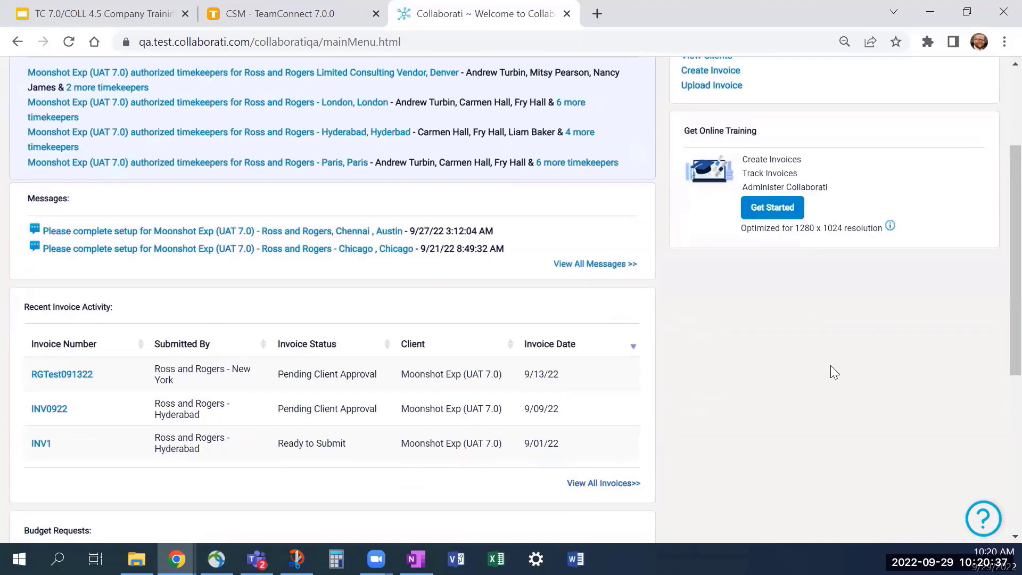
{"action": "scroll", "coordinate": [830, 365], "scroll_direction": "up", "scroll_amount": 3}
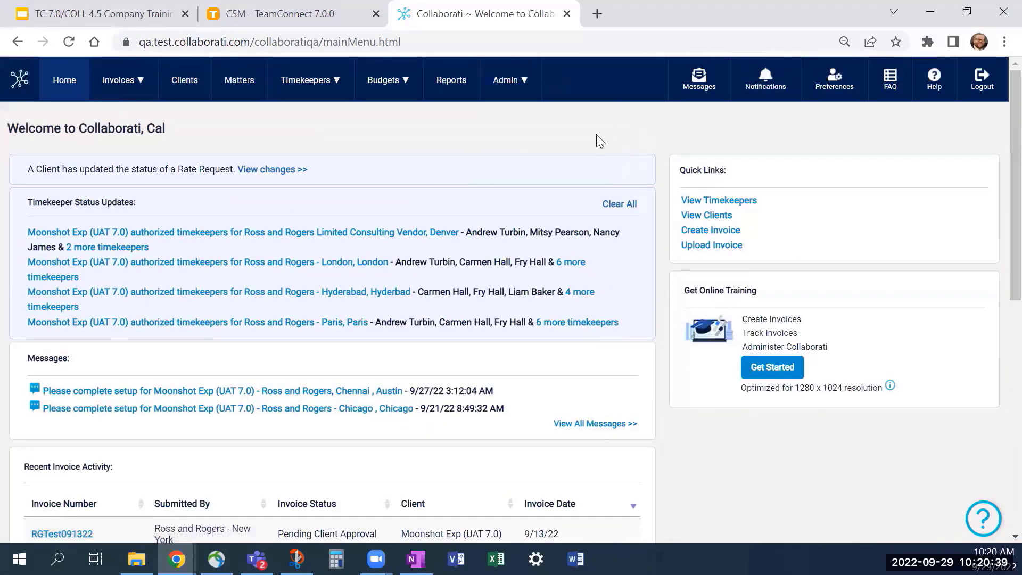
- Open the Moonshot Exp (UAT 7.0) client's settings and examine the timekeeper and rate submission requirements of each office
{"action": "left_click", "coordinate": [142, 80]}
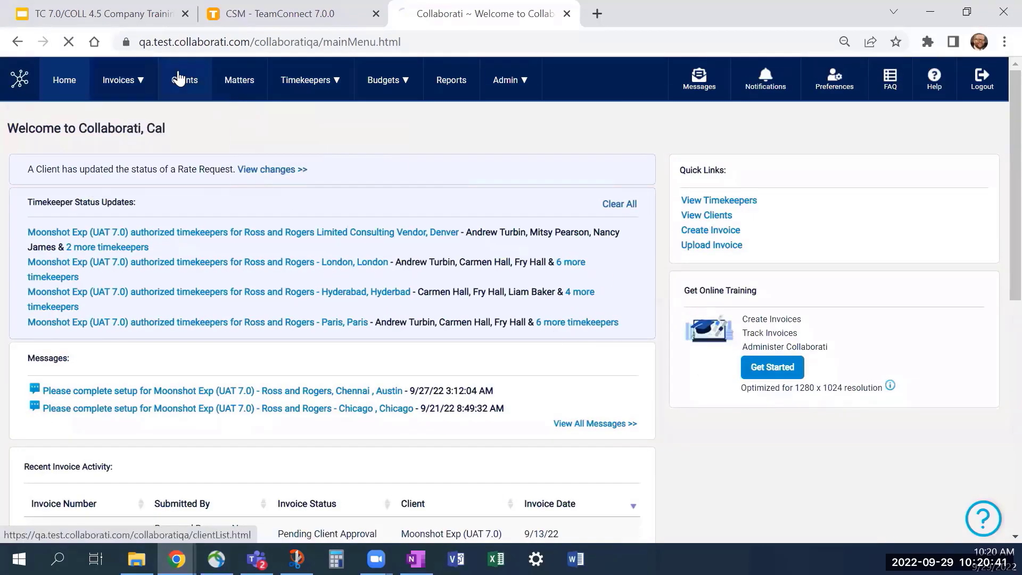
{"action": "left_click", "coordinate": [182, 78]}
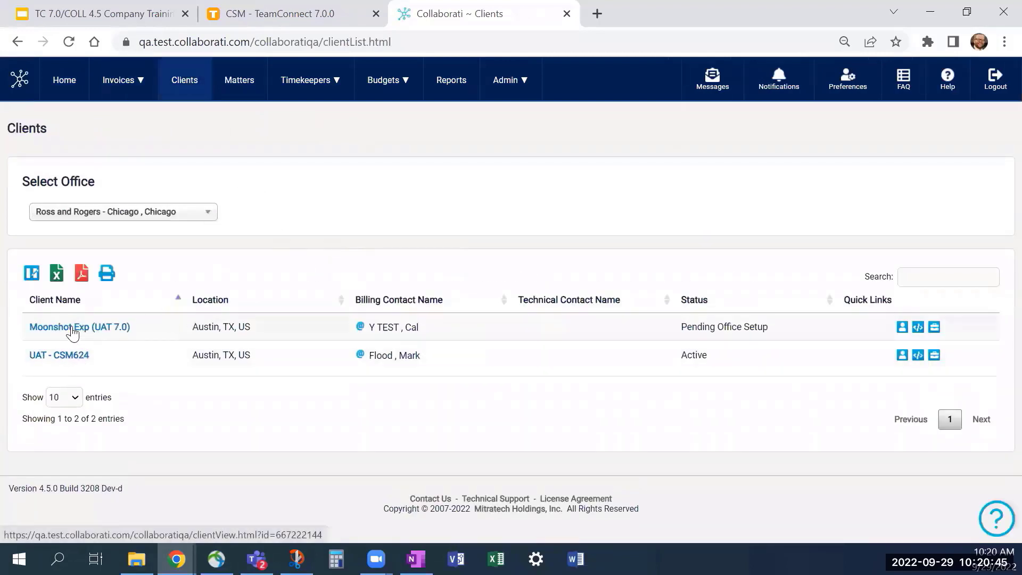
{"action": "left_click", "coordinate": [73, 330]}
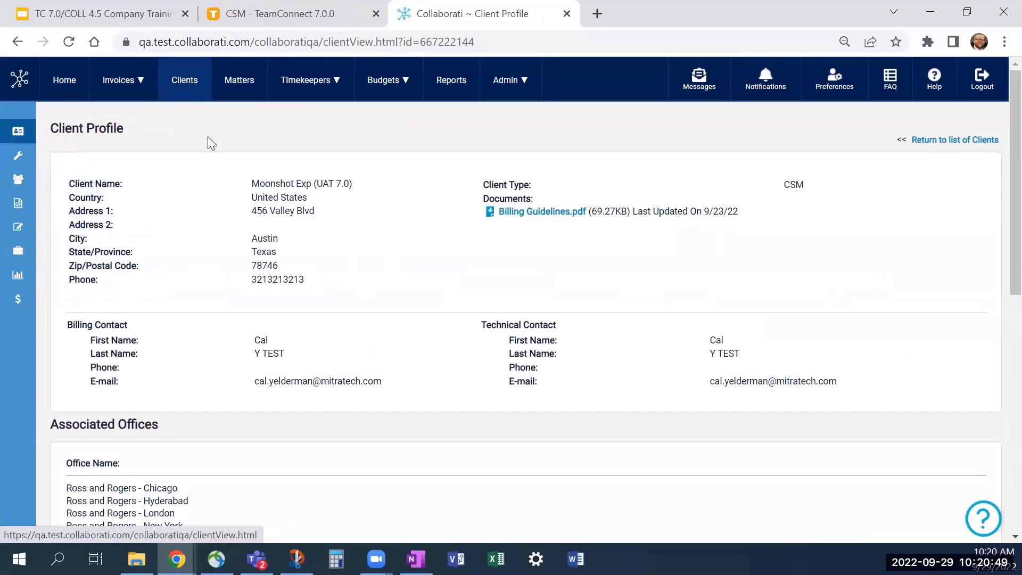
{"action": "left_click", "coordinate": [17, 156]}
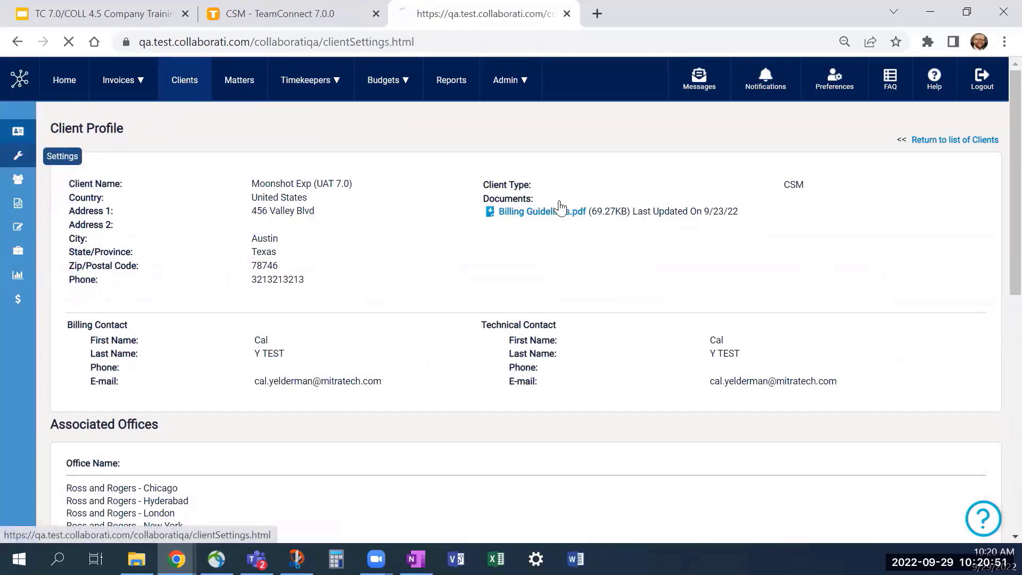
{"action": "scroll", "coordinate": [778, 266], "scroll_direction": "down", "scroll_amount": 9}
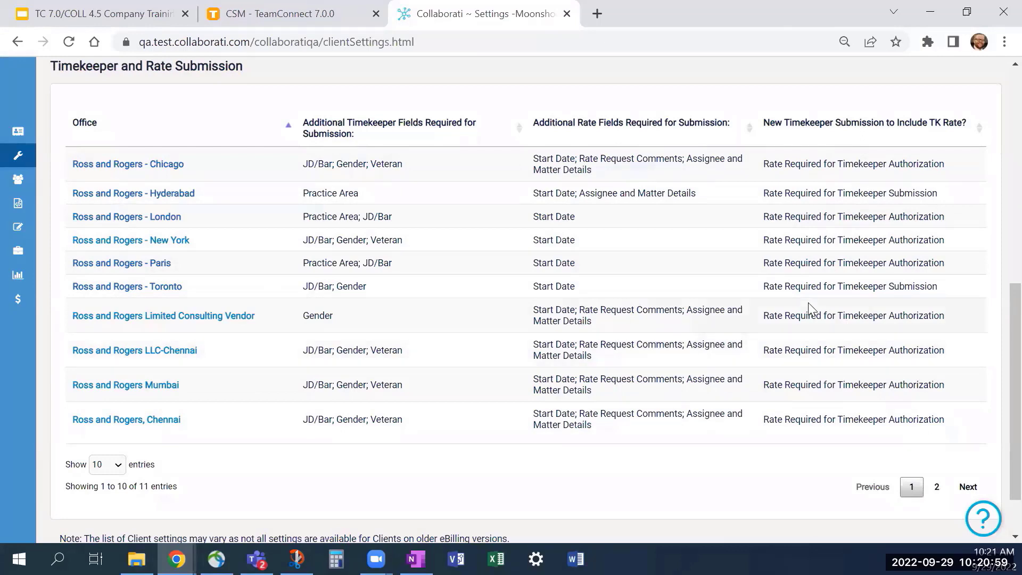
{"action": "scroll", "coordinate": [809, 308], "scroll_direction": "up", "scroll_amount": 10}
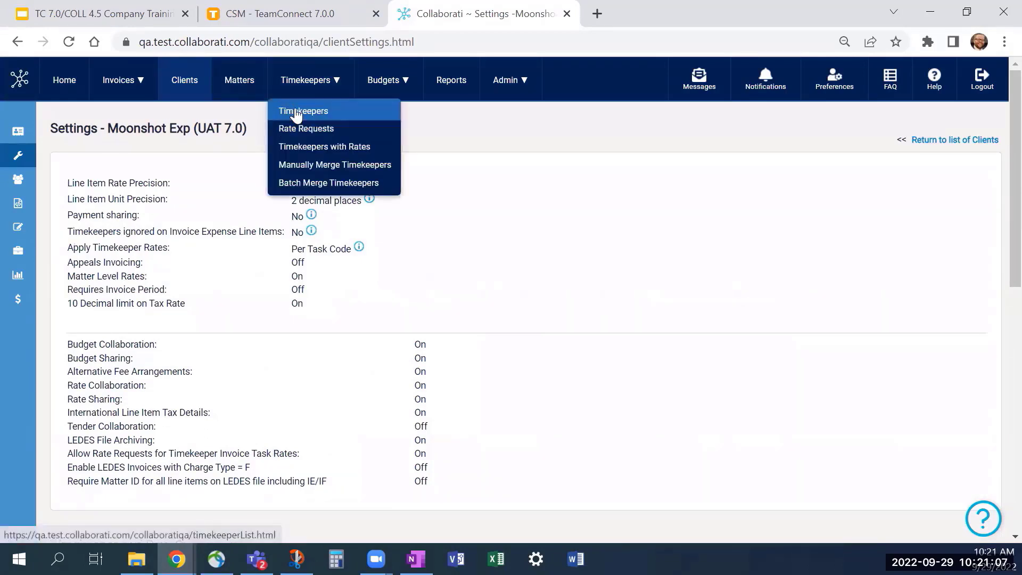
- Start adding a new timekeeper, enter the timekeeper's e-mail and choose Ross and Rogers - Dallas as home office
{"action": "left_click", "coordinate": [296, 110]}
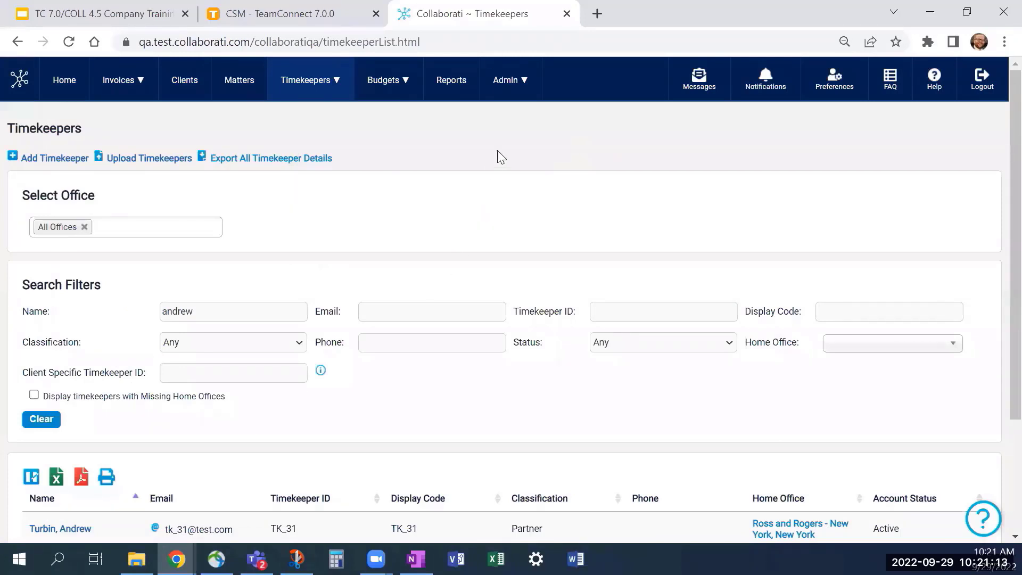
{"action": "left_click", "coordinate": [40, 158]}
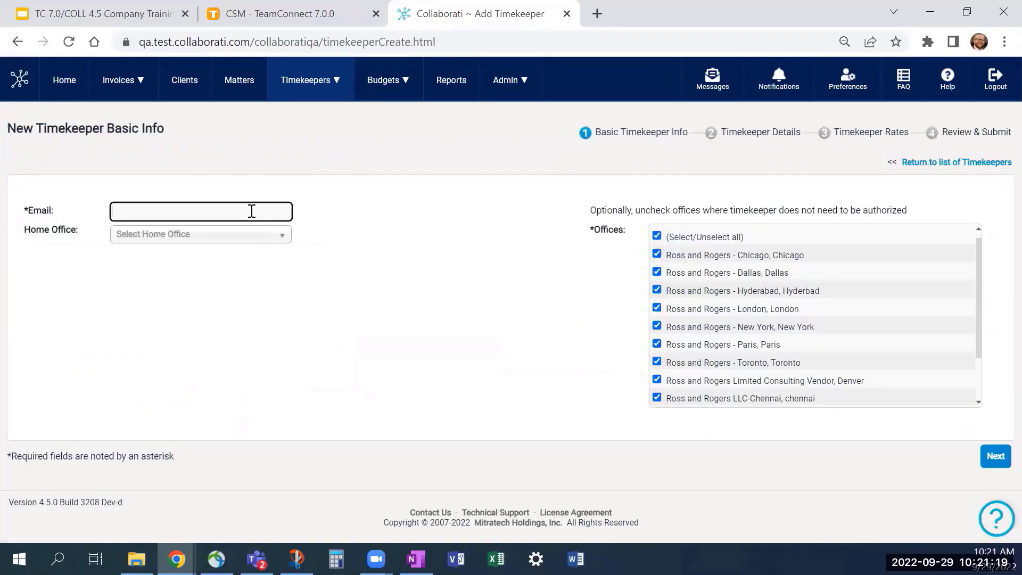
{"action": "key", "text": "ctrl+v"}
{"action": "left_click", "coordinate": [152, 233]}
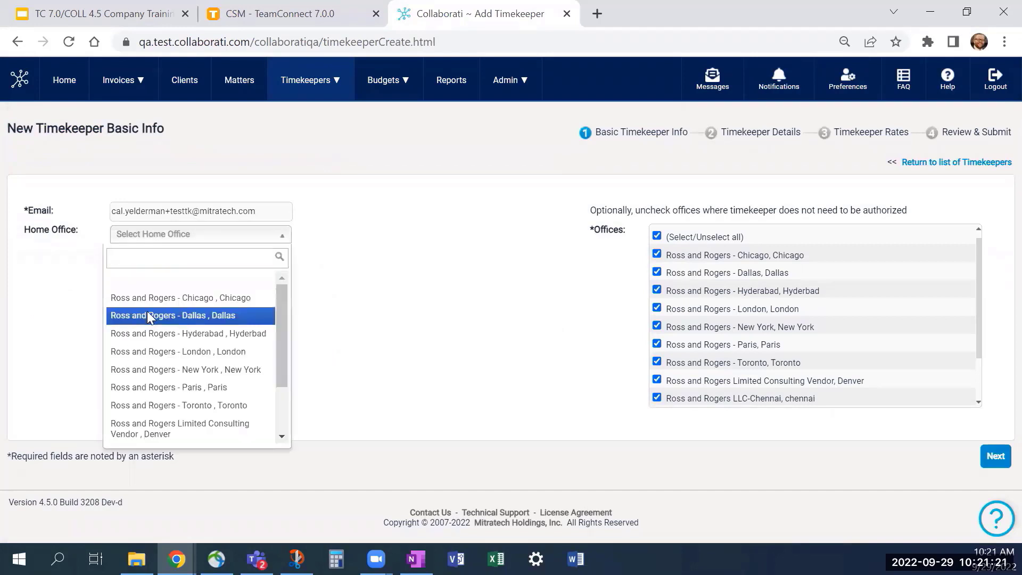
{"action": "left_click", "coordinate": [148, 316]}
{"action": "scroll", "coordinate": [796, 347], "scroll_direction": "down", "scroll_amount": 1}
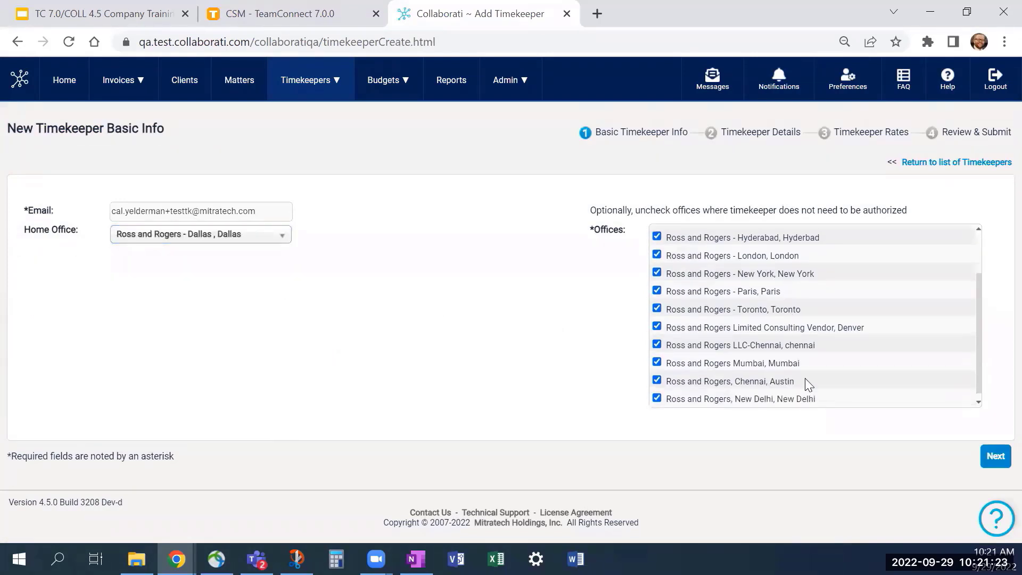
{"action": "scroll", "coordinate": [665, 241], "scroll_direction": "up", "scroll_amount": 1}
- Restrict the timekeeper's authorized offices to Ross and Rogers Chicago, London, New York, Paris and Dallas
{"action": "left_click", "coordinate": [663, 237]}
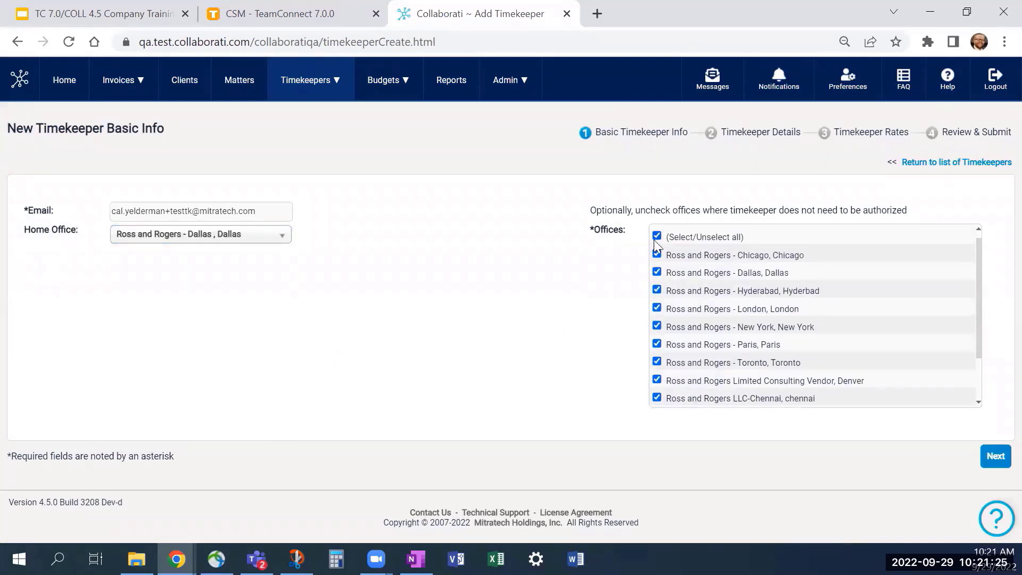
{"action": "left_click", "coordinate": [657, 255]}
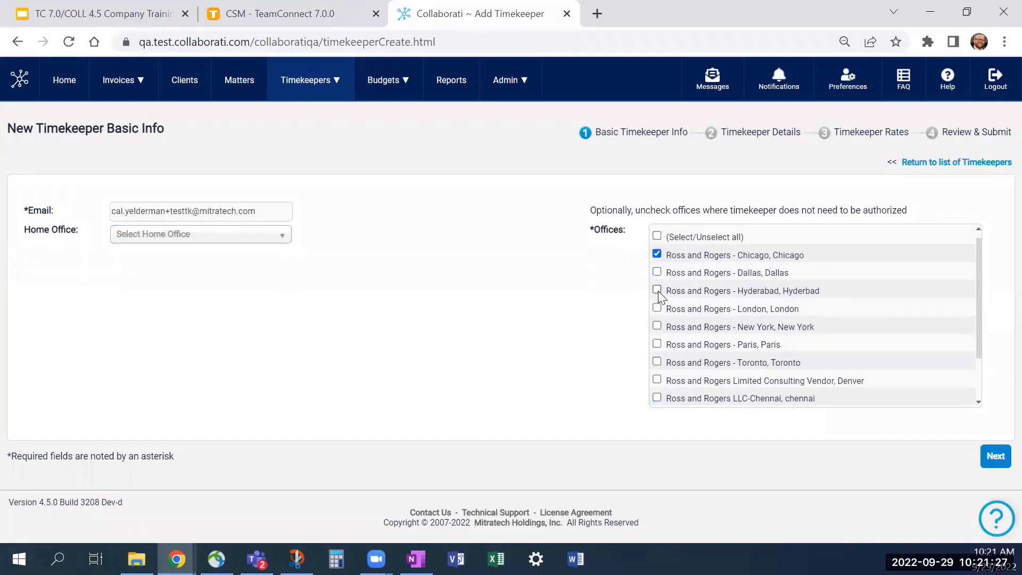
{"action": "left_click", "coordinate": [656, 309]}
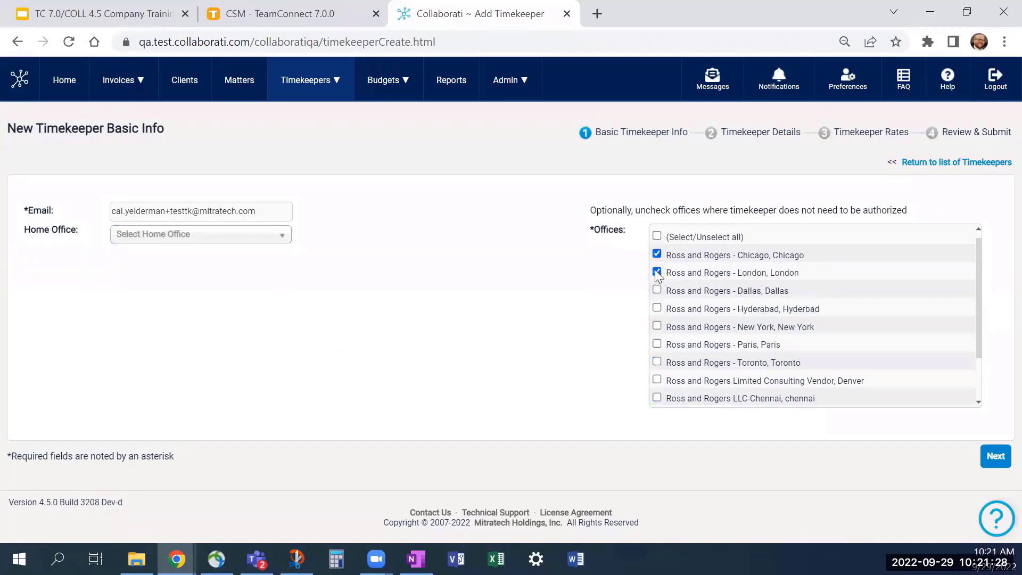
{"action": "left_click", "coordinate": [657, 327]}
{"action": "left_click", "coordinate": [657, 345]}
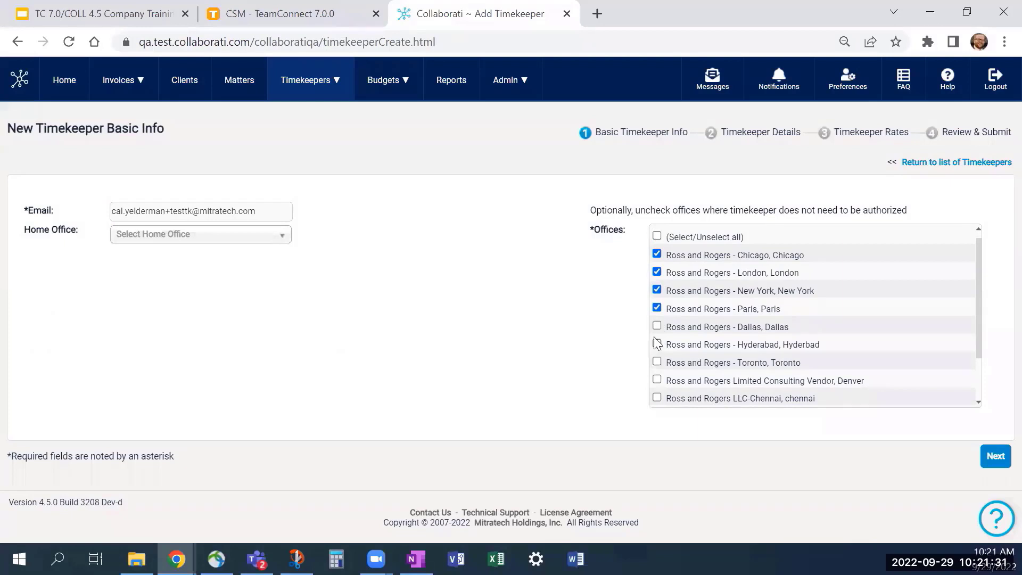
{"action": "left_click", "coordinate": [656, 326]}
- Set the timekeeper's home office to Ross and Rogers - Dallas and proceed to the timekeeper details
{"action": "left_click", "coordinate": [230, 238]}
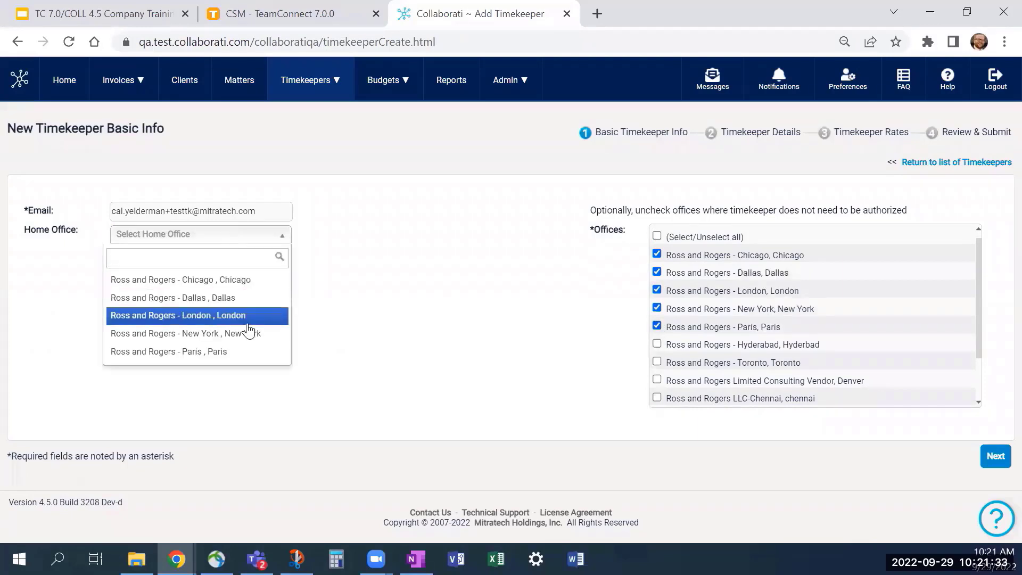
{"action": "key", "text": "Up"}
{"action": "key", "text": "Return"}
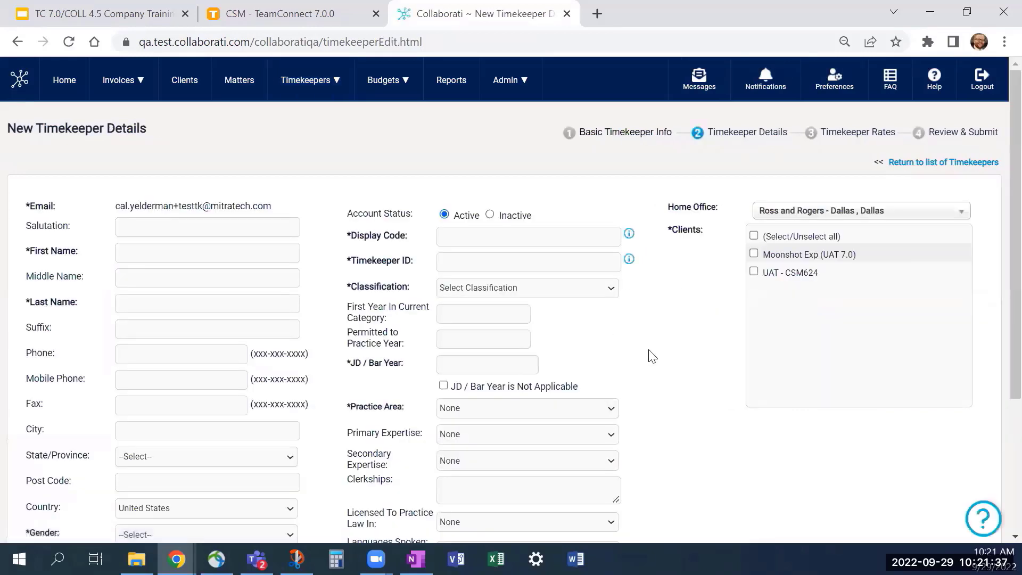
- Assign the Moonshot Exp (UAT 7.0) client to the new timekeeper and examine the required Gender, Veteran and JD / Bar Year fields
{"action": "scroll", "coordinate": [659, 341], "scroll_direction": "down", "scroll_amount": 3}
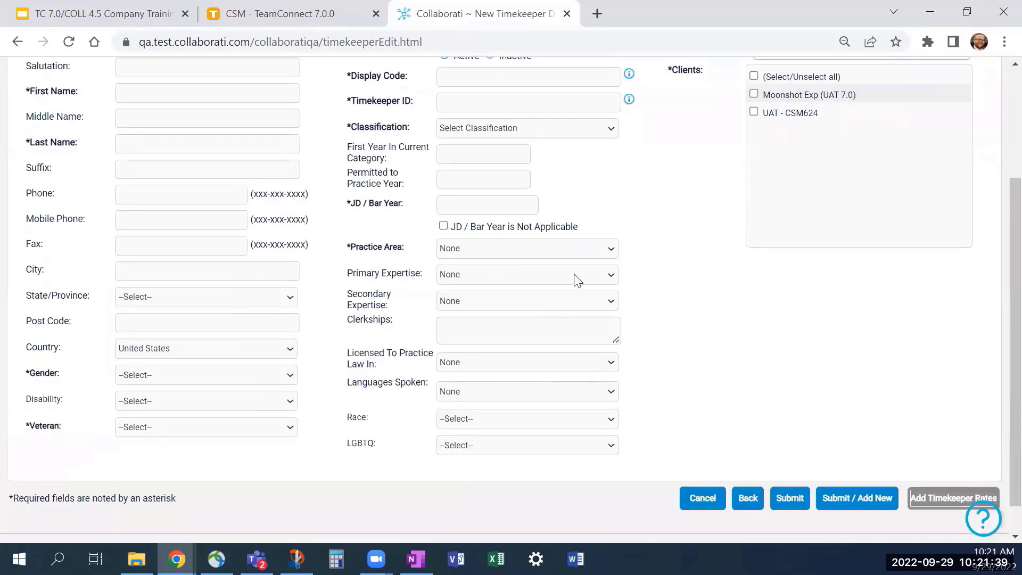
{"action": "left_click", "coordinate": [753, 95]}
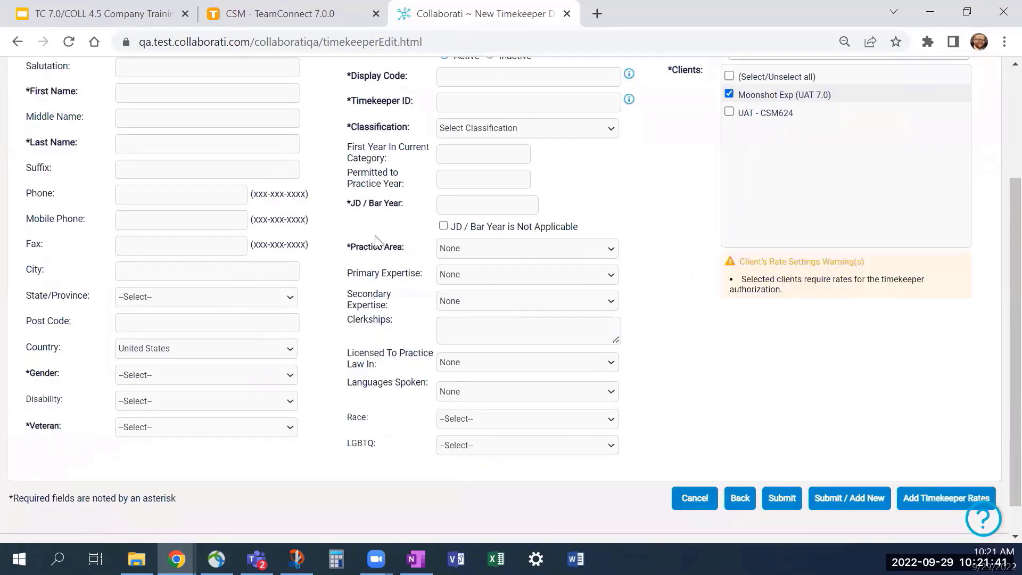
{"action": "triple_click", "coordinate": [46, 372]}
{"action": "triple_click", "coordinate": [53, 426]}
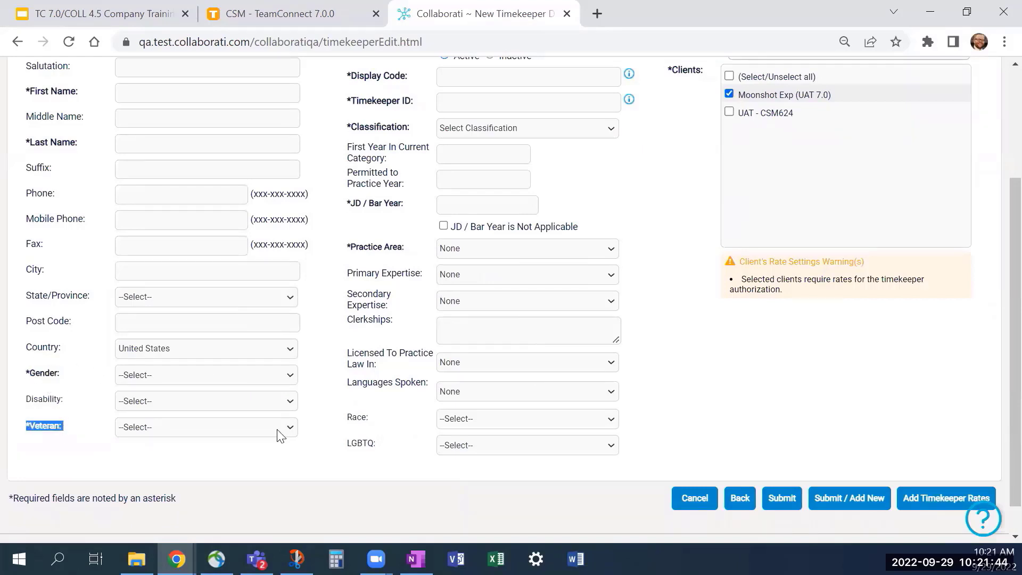
{"action": "left_click", "coordinate": [384, 258]}
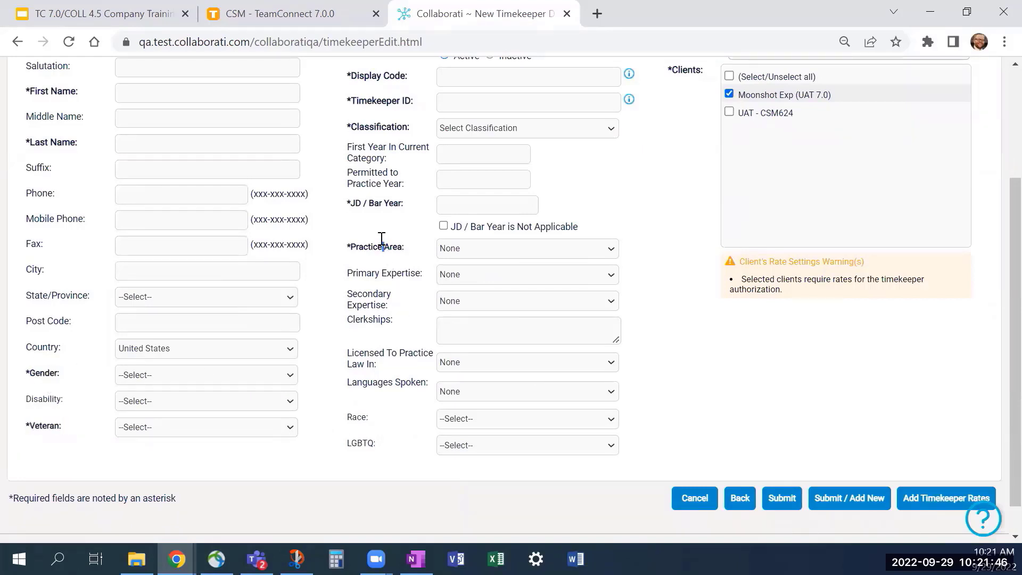
{"action": "double_click", "coordinate": [389, 203]}
{"action": "scroll", "coordinate": [384, 266], "scroll_direction": "up", "scroll_amount": 3}
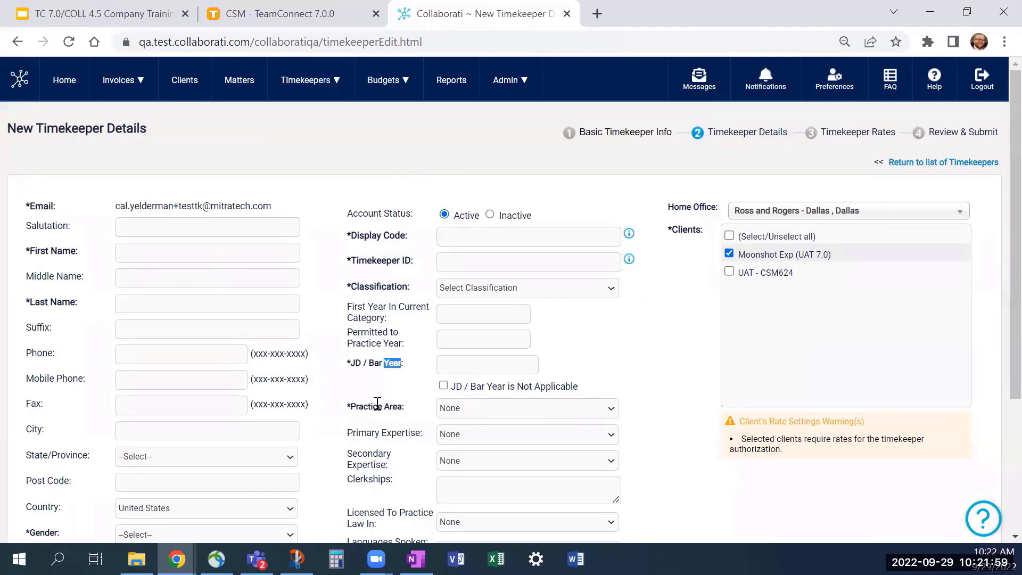
- Enter the new timekeeper's first and last name in the timekeeper details
{"action": "left_click", "coordinate": [194, 257]}
{"action": "type", "text": "ca"}
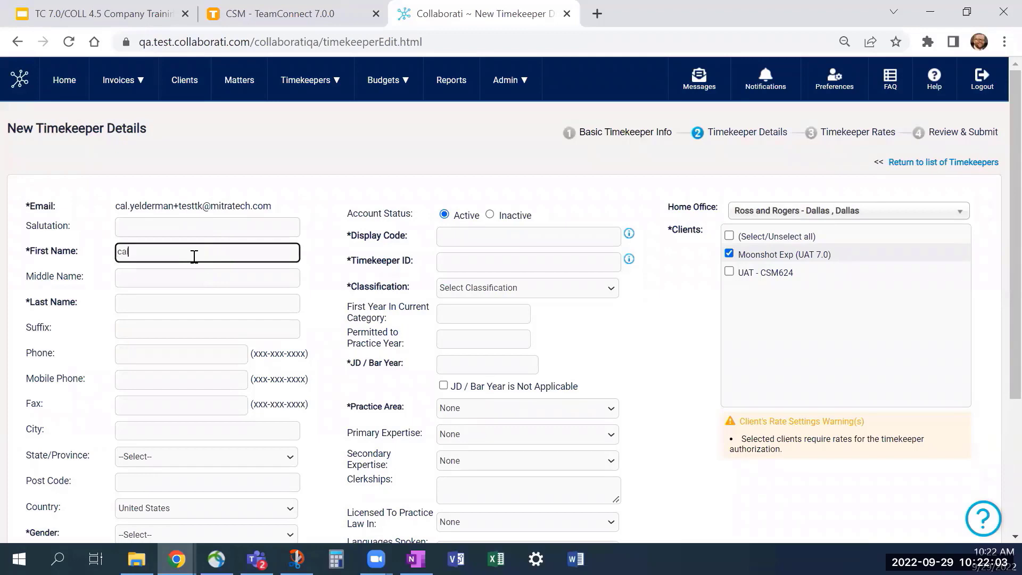
{"action": "type", "text": "l"}
{"action": "key", "text": "Tab"}
{"action": "key", "text": "Tab"}
{"action": "type", "text": "test"}
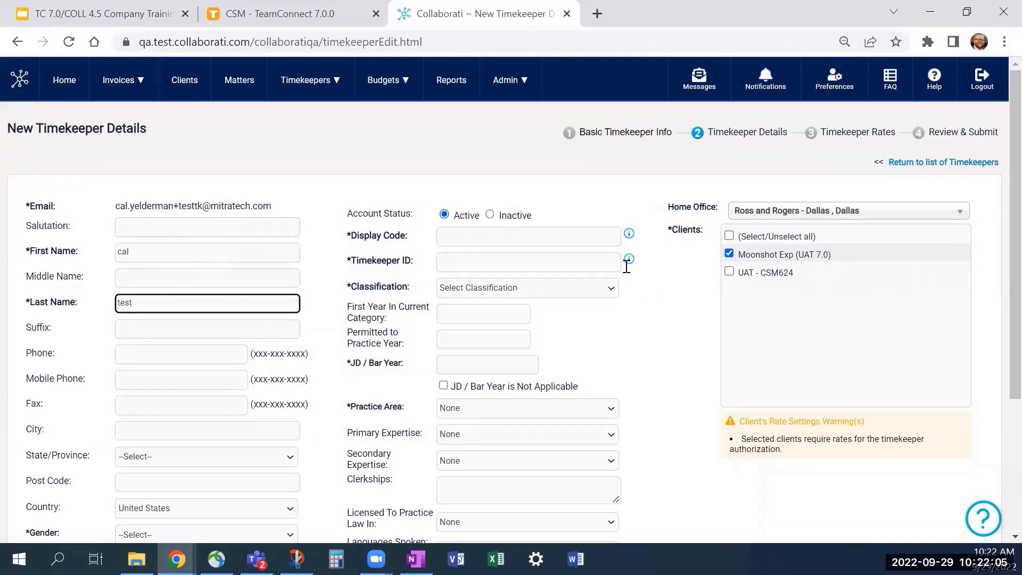
- Compare the rate settings warning with Moonshot Exp (UAT 7.0) and UAT - CSM624 both assigned and each alone, ending with only Moonshot Exp assigned
{"action": "scroll", "coordinate": [808, 330], "scroll_direction": "down", "scroll_amount": 3}
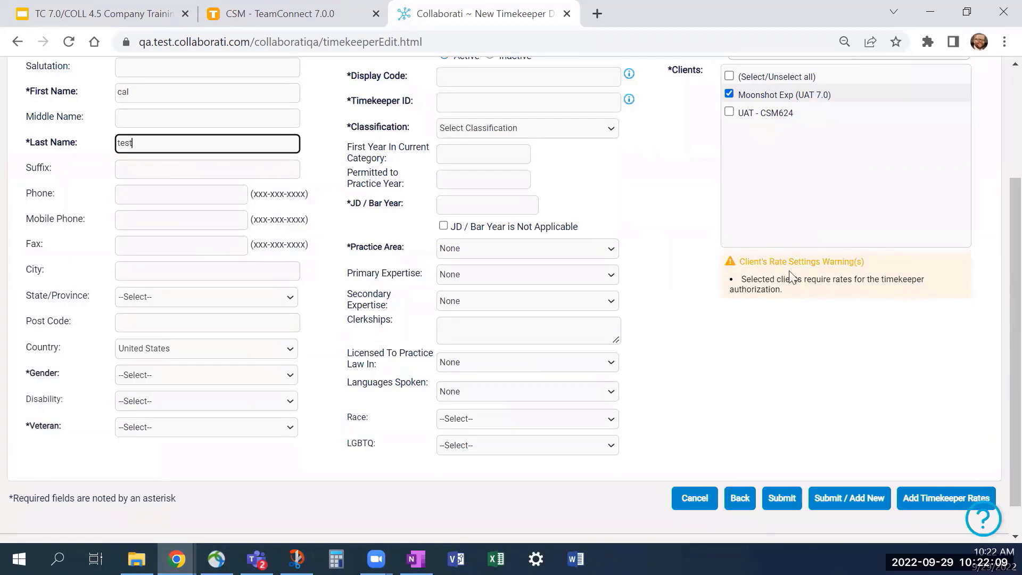
{"action": "scroll", "coordinate": [906, 392], "scroll_direction": "down", "scroll_amount": 1}
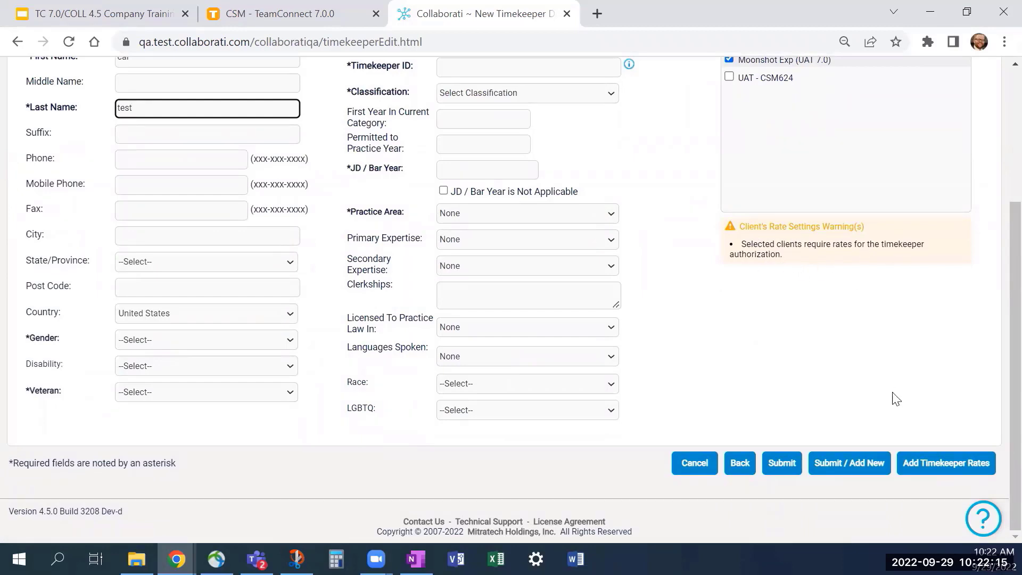
{"action": "scroll", "coordinate": [764, 232], "scroll_direction": "up", "scroll_amount": 3}
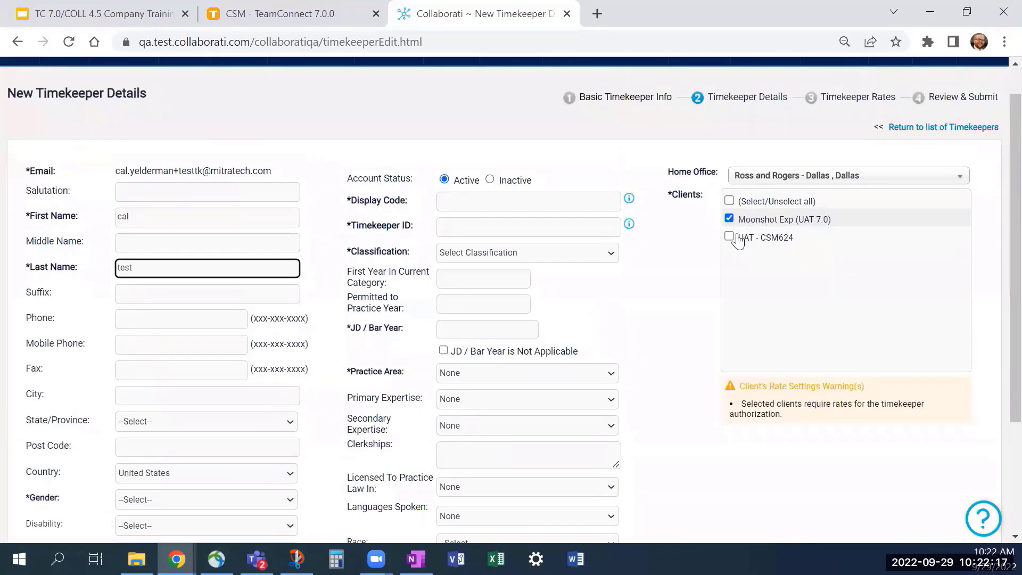
{"action": "left_click", "coordinate": [724, 238]}
{"action": "scroll", "coordinate": [957, 357], "scroll_direction": "down", "scroll_amount": 3}
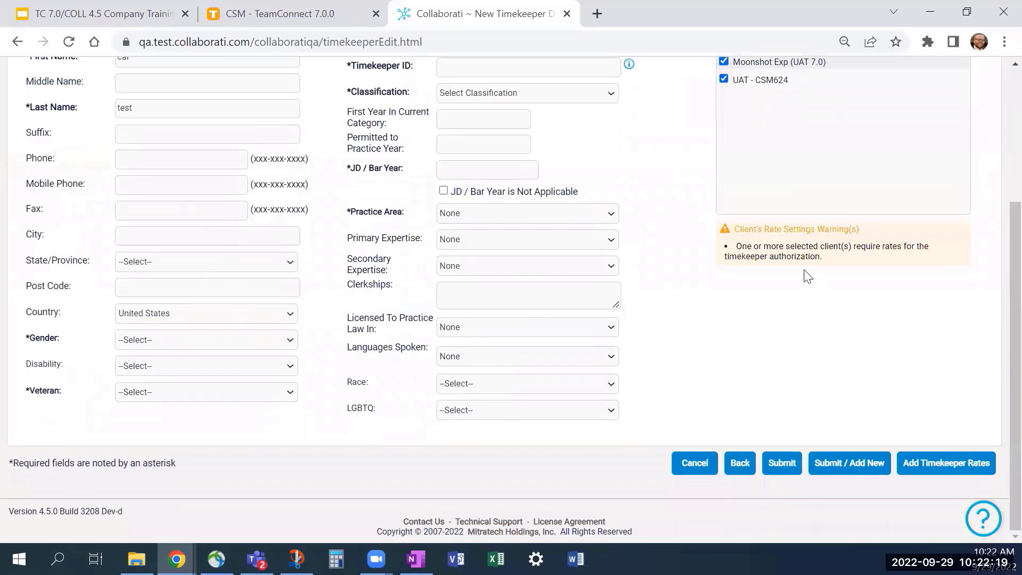
{"action": "scroll", "coordinate": [807, 275], "scroll_direction": "up", "scroll_amount": 3}
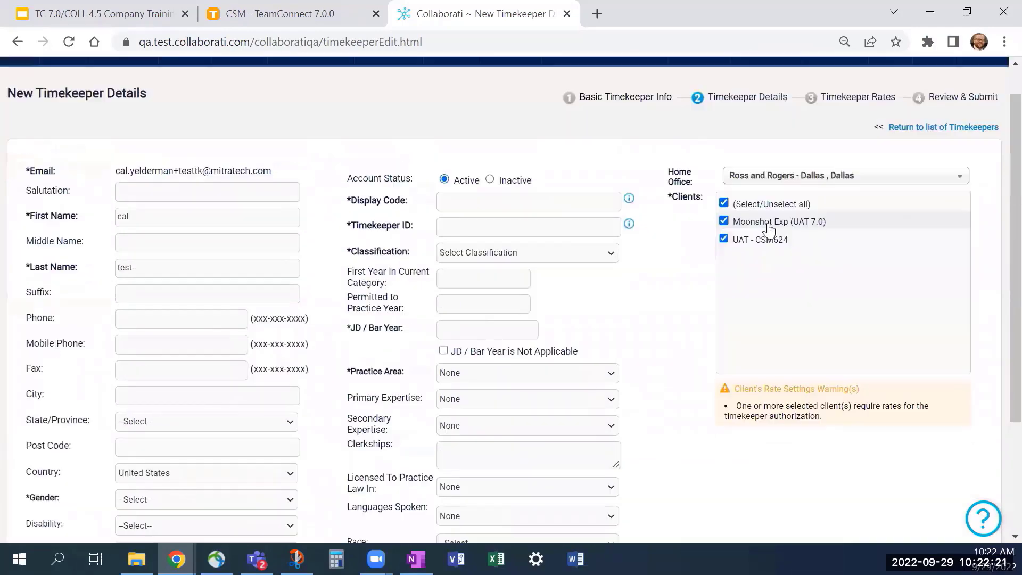
{"action": "left_click", "coordinate": [735, 220]}
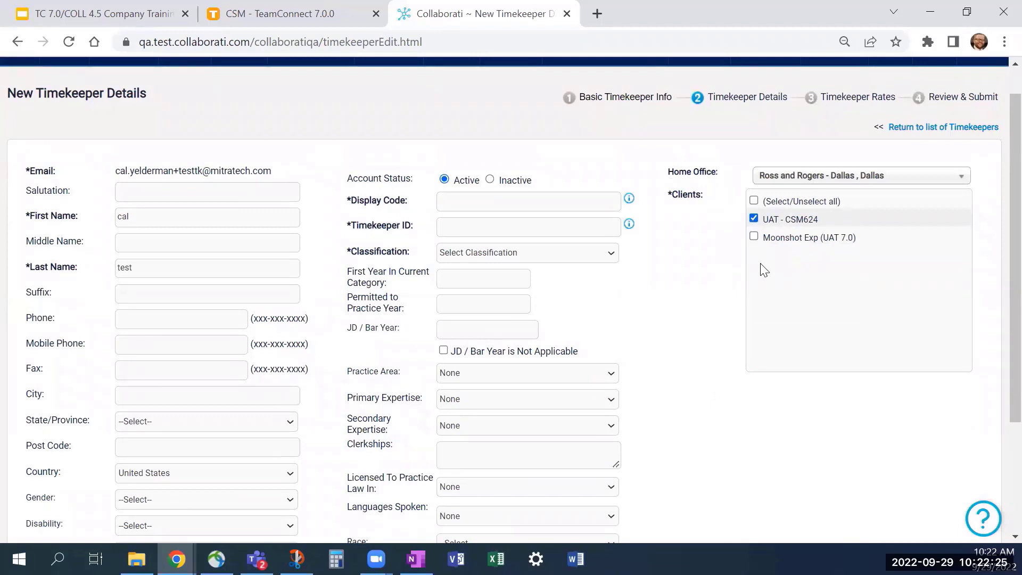
{"action": "left_click", "coordinate": [754, 220]}
{"action": "left_click", "coordinate": [752, 218]}
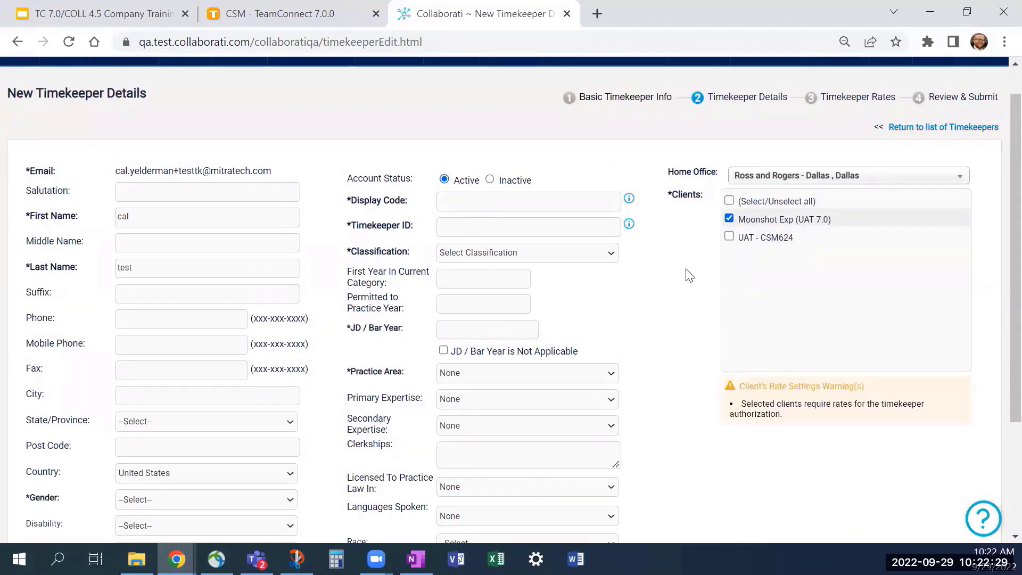
{"action": "scroll", "coordinate": [509, 160], "scroll_direction": "up", "scroll_amount": 1}
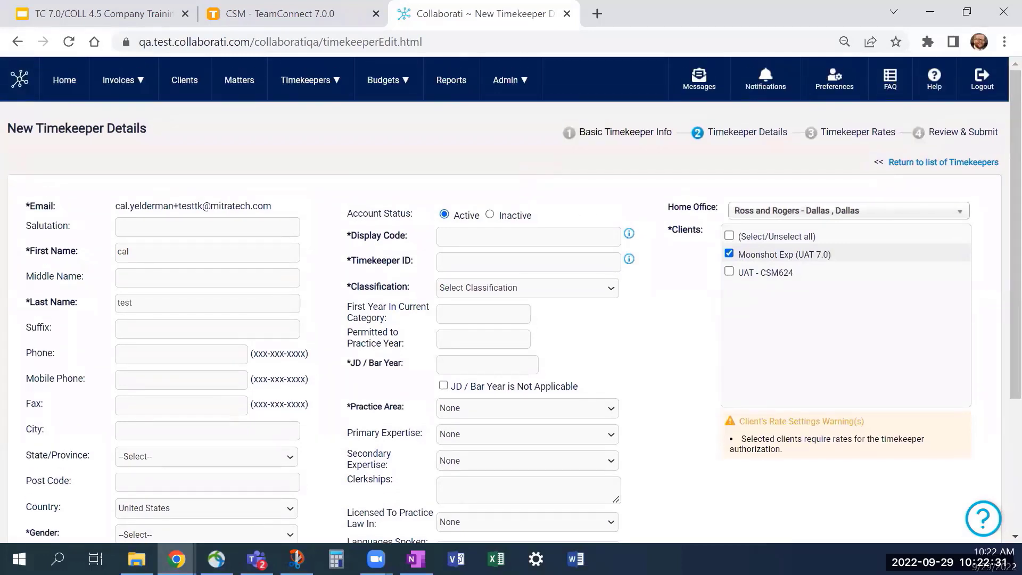
- Open the timekeeper upload page without rates and examine its required fields, offices and available clients
{"action": "key", "text": "alt+Tab"}
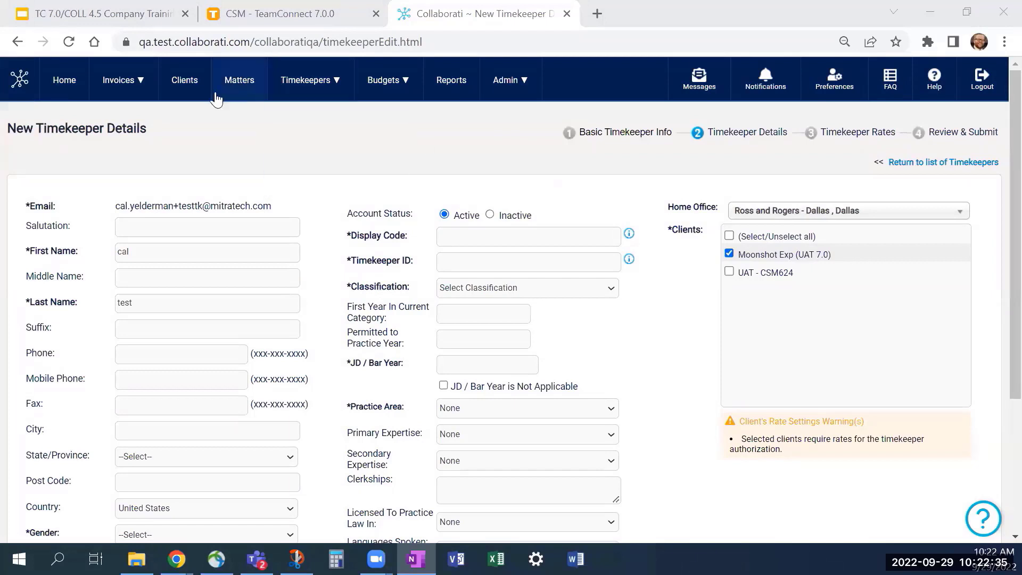
{"action": "mouse_move", "coordinate": [322, 91]}
{"action": "left_click", "coordinate": [338, 117]}
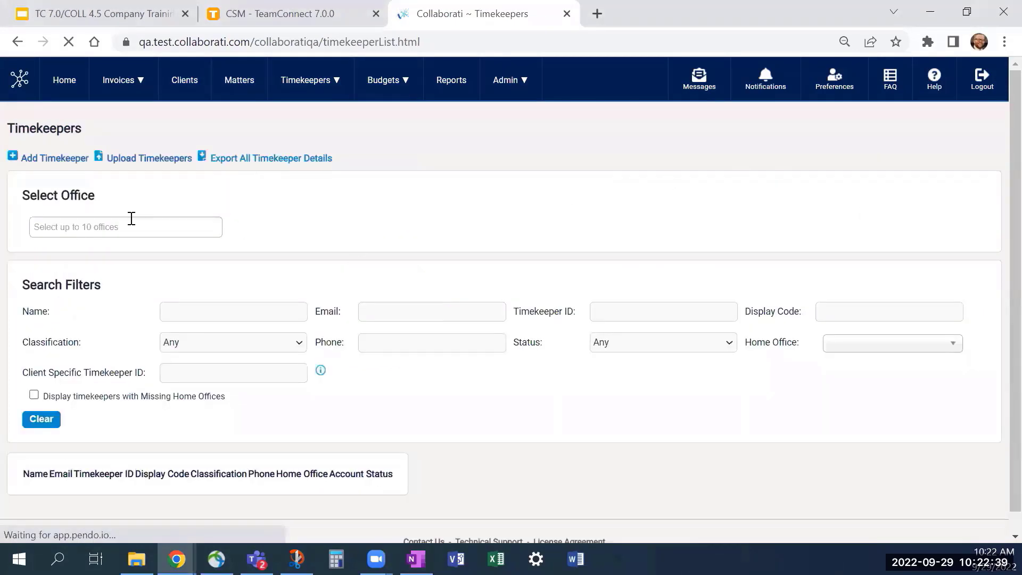
{"action": "left_click", "coordinate": [130, 166]}
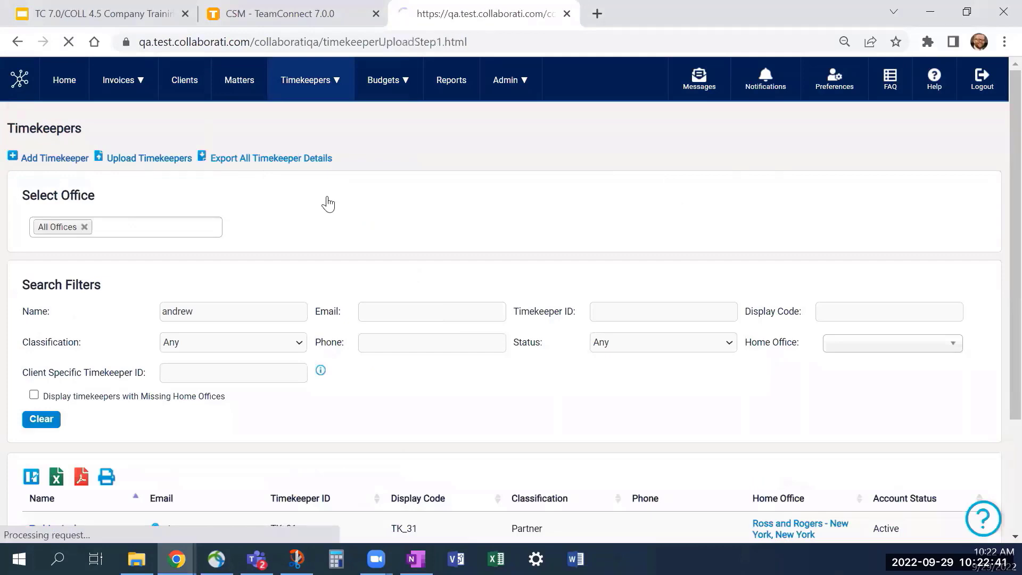
{"action": "scroll", "coordinate": [754, 176], "scroll_direction": "down", "scroll_amount": 3}
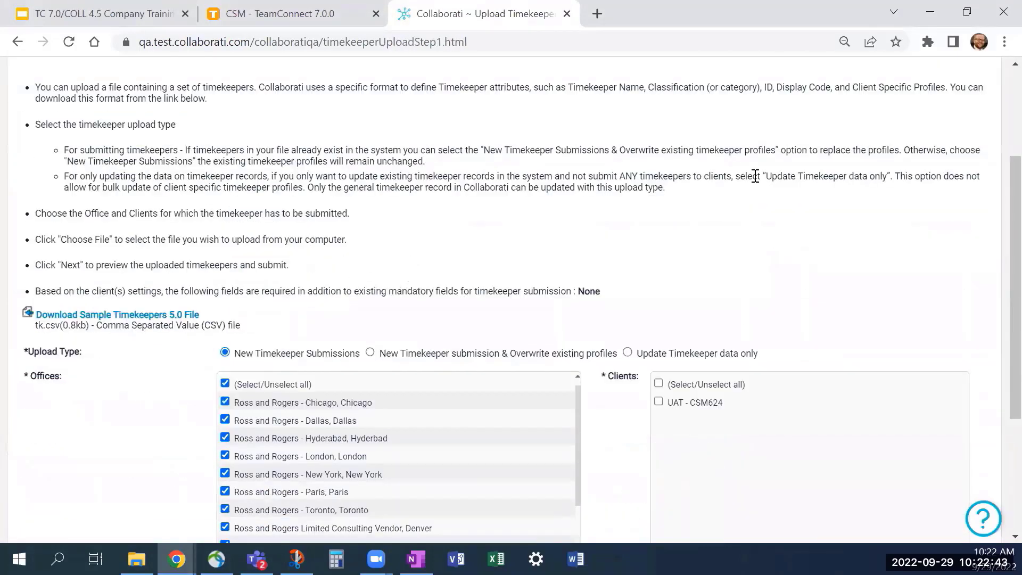
{"action": "scroll", "coordinate": [226, 260], "scroll_direction": "up", "scroll_amount": 3}
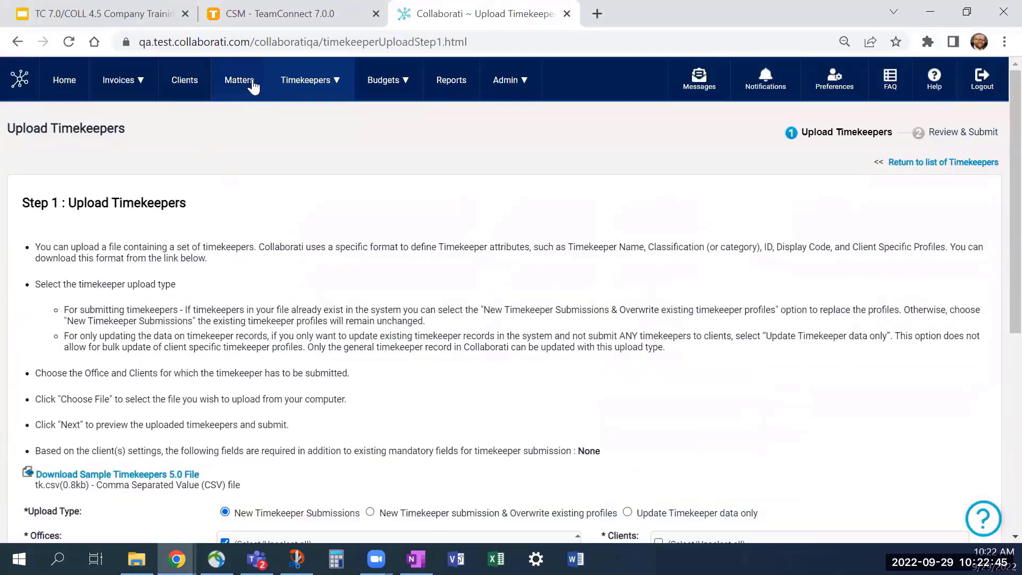
- Start an upload of timekeepers with rates and choose Moonshot Exp (UAT 7.0) as the client
{"action": "mouse_move", "coordinate": [308, 80]}
{"action": "left_click", "coordinate": [325, 146]}
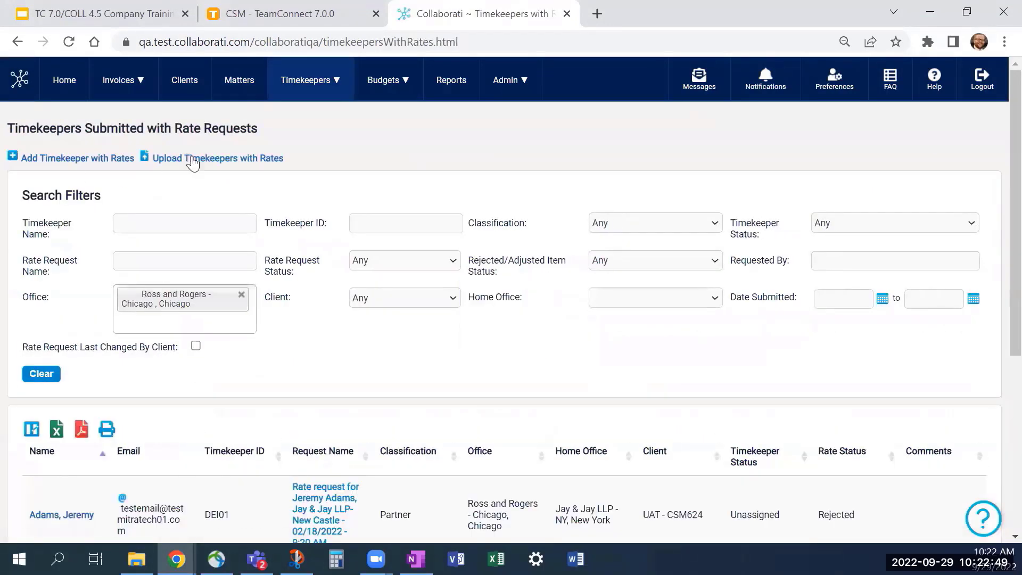
{"action": "left_click", "coordinate": [195, 160]}
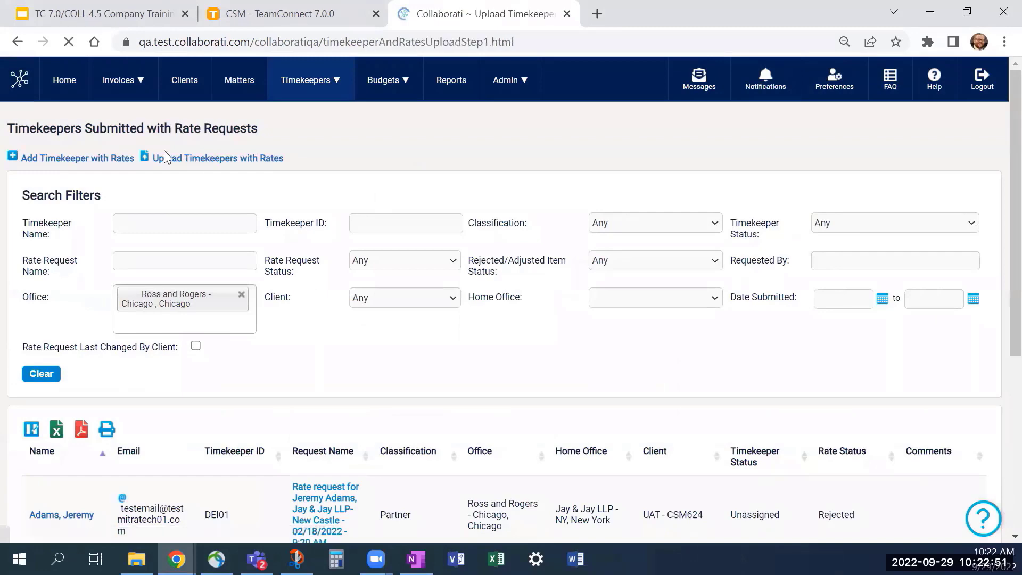
{"action": "scroll", "coordinate": [637, 199], "scroll_direction": "down", "scroll_amount": 3}
{"action": "left_click", "coordinate": [296, 304]}
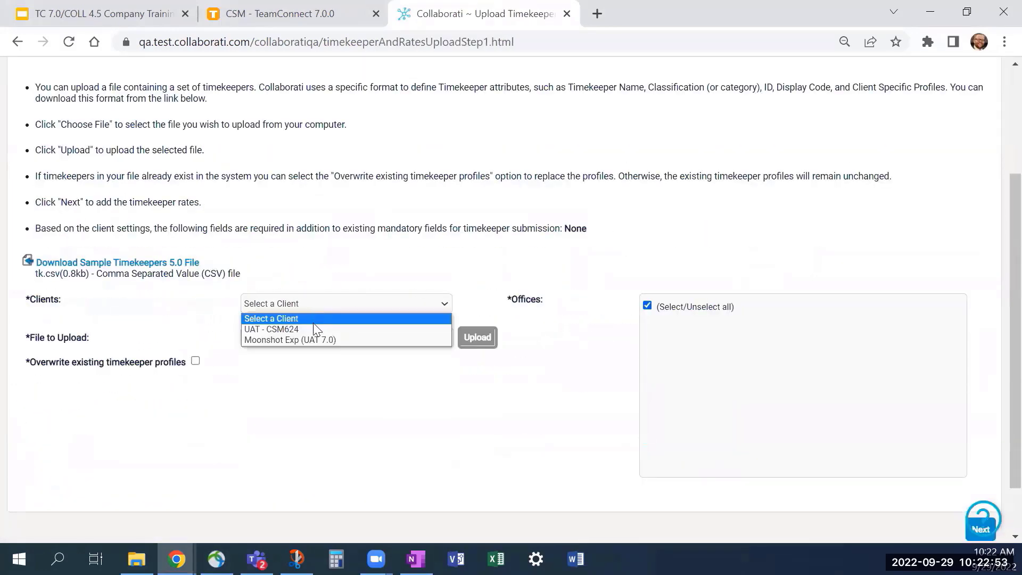
{"action": "left_click", "coordinate": [297, 337]}
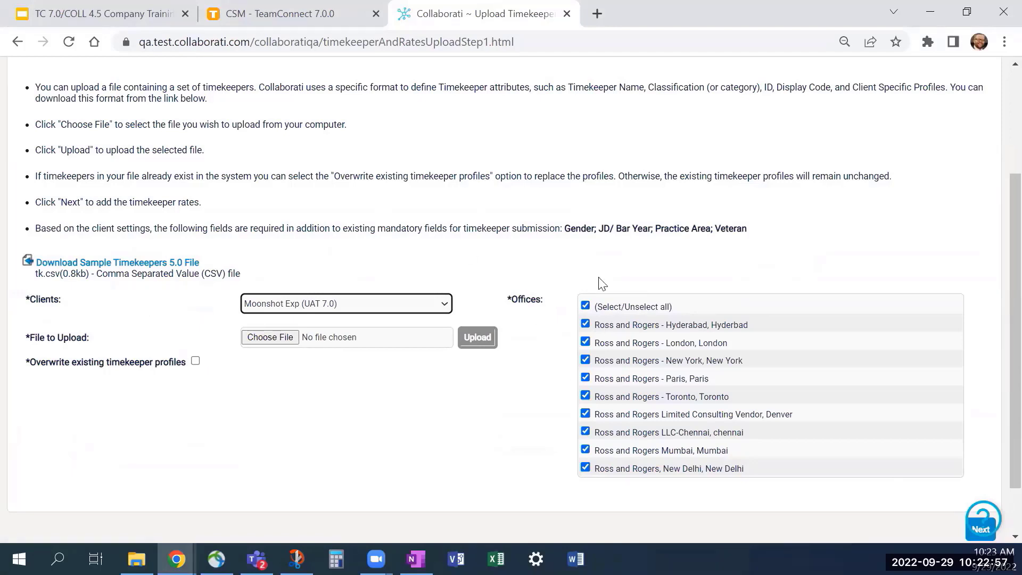
- Restrict the upload to the Ross and Rogers - Hyderabad office only and examine which additional fields the client requires
{"action": "left_click", "coordinate": [585, 306]}
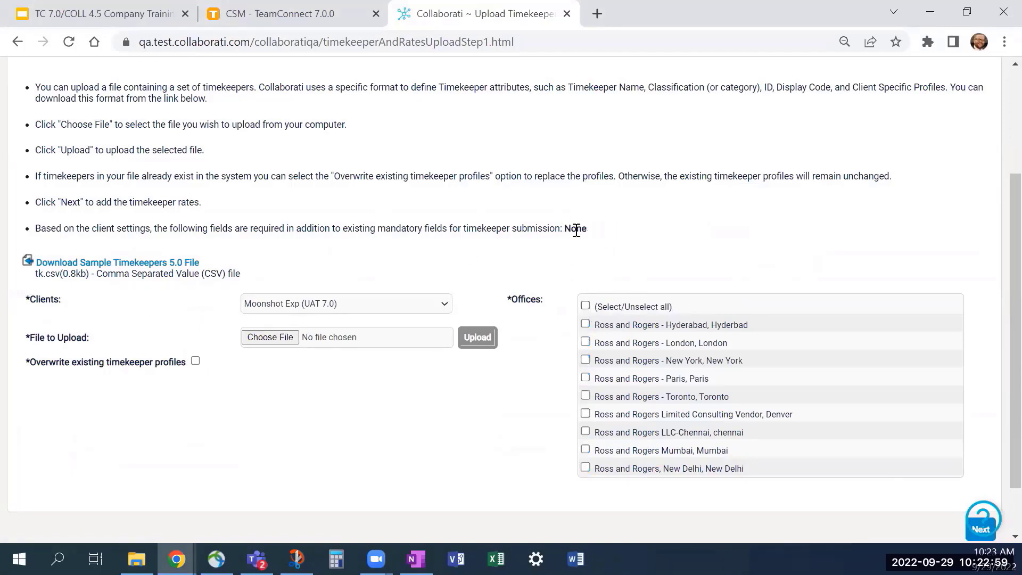
{"action": "double_click", "coordinate": [575, 228]}
{"action": "left_click", "coordinate": [585, 324]}
{"action": "triple_click", "coordinate": [609, 228]}
{"action": "double_click", "coordinate": [609, 228]}
{"action": "scroll", "coordinate": [521, 418], "scroll_direction": "up", "scroll_amount": 3}
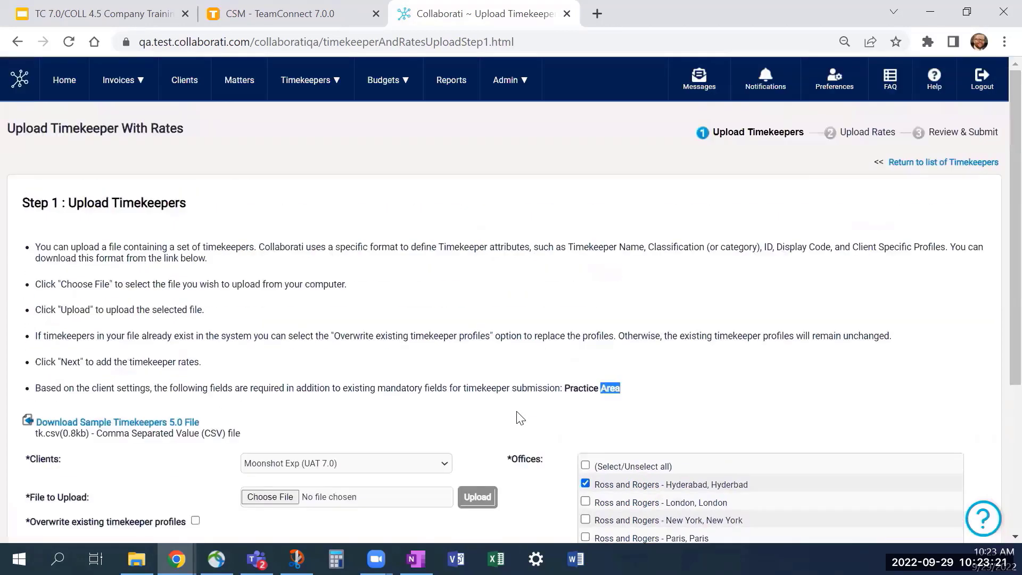
{"action": "scroll", "coordinate": [521, 418], "scroll_direction": "down", "scroll_amount": 3}
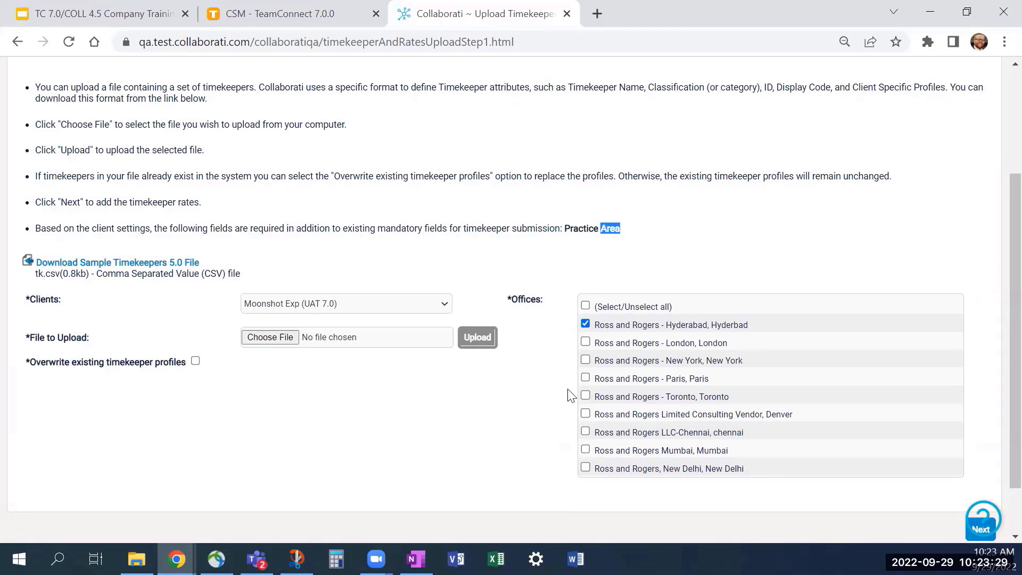
{"action": "scroll", "coordinate": [568, 395], "scroll_direction": "down", "scroll_amount": 1}
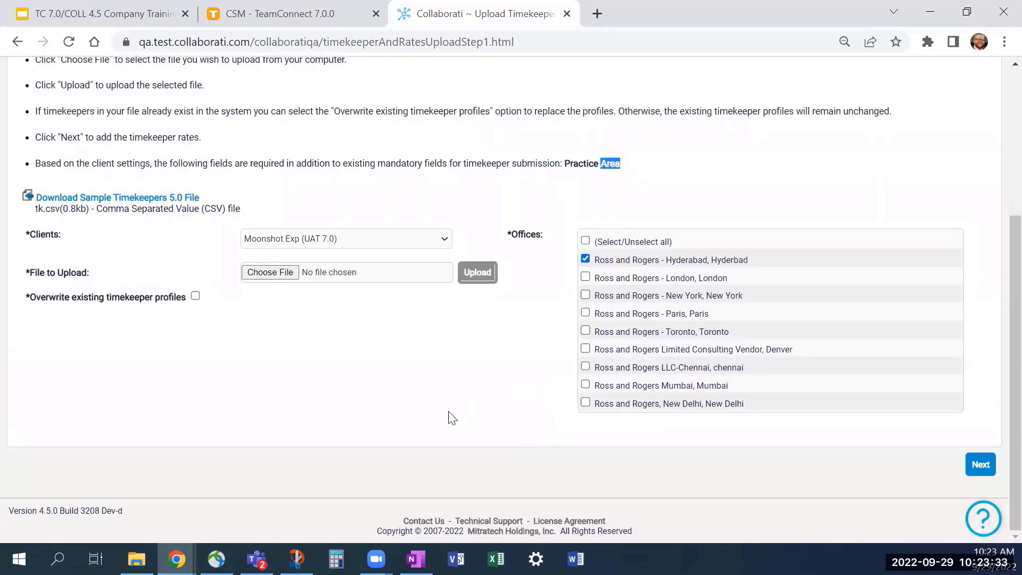
{"action": "scroll", "coordinate": [463, 287], "scroll_direction": "up", "scroll_amount": 3}
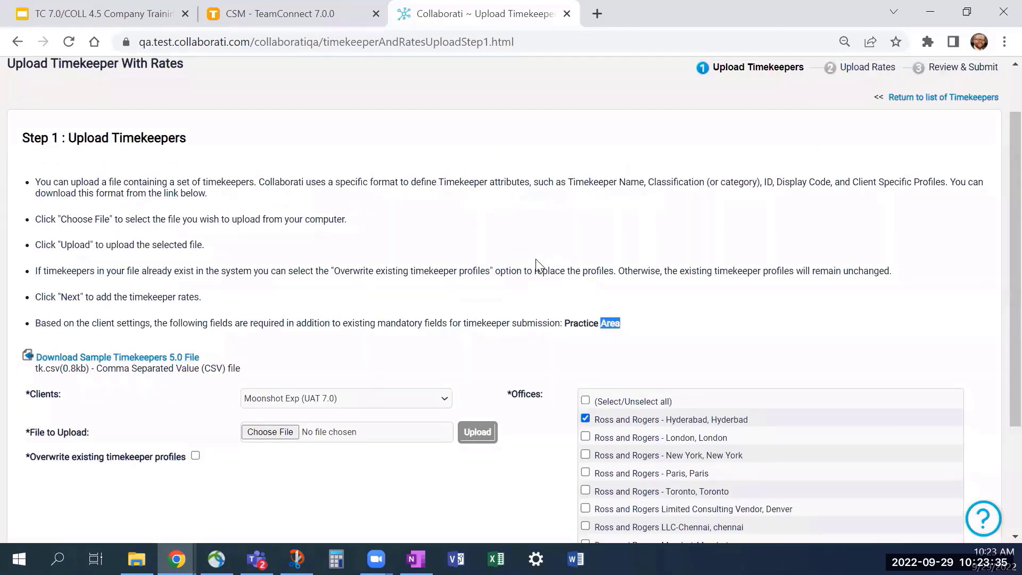
{"action": "scroll", "coordinate": [647, 227], "scroll_direction": "up", "scroll_amount": 1}
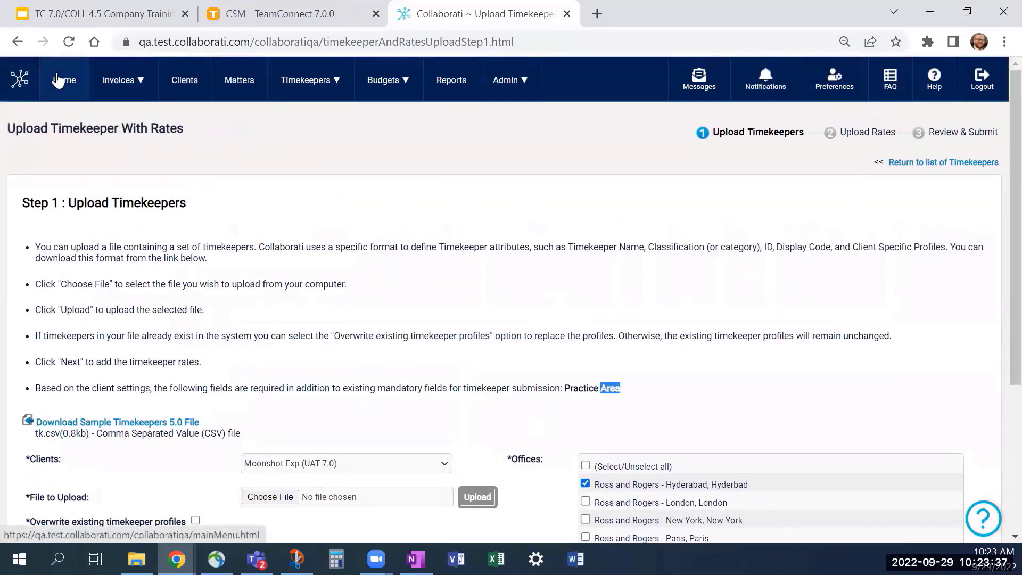
- From the home page messages, open the pending Moonshot Exp (UAT 7.0) setup for Ross and Rogers, Chennai
{"action": "left_click", "coordinate": [58, 81]}
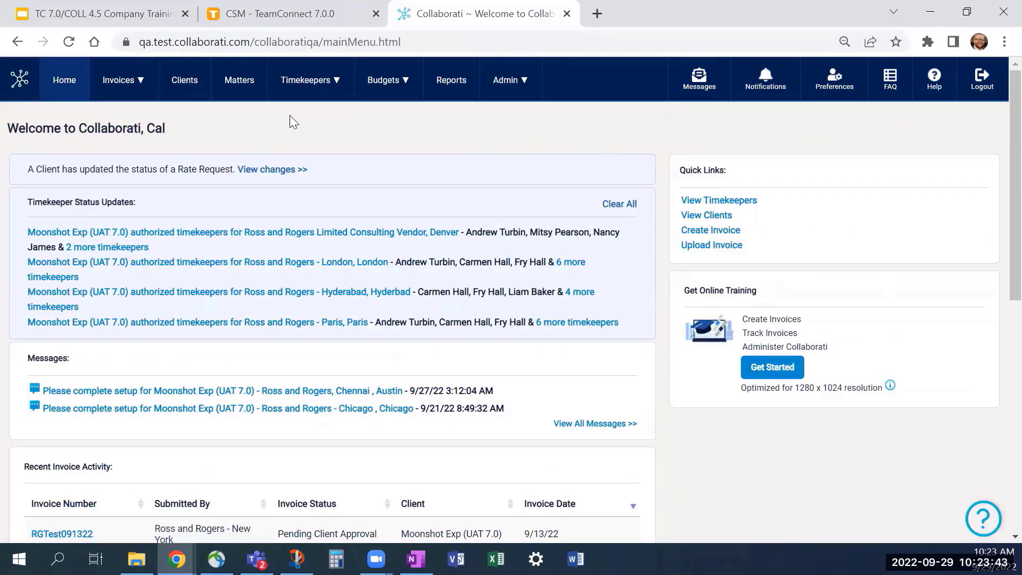
{"action": "scroll", "coordinate": [183, 287], "scroll_direction": "down", "scroll_amount": 3}
{"action": "left_click", "coordinate": [165, 234]}
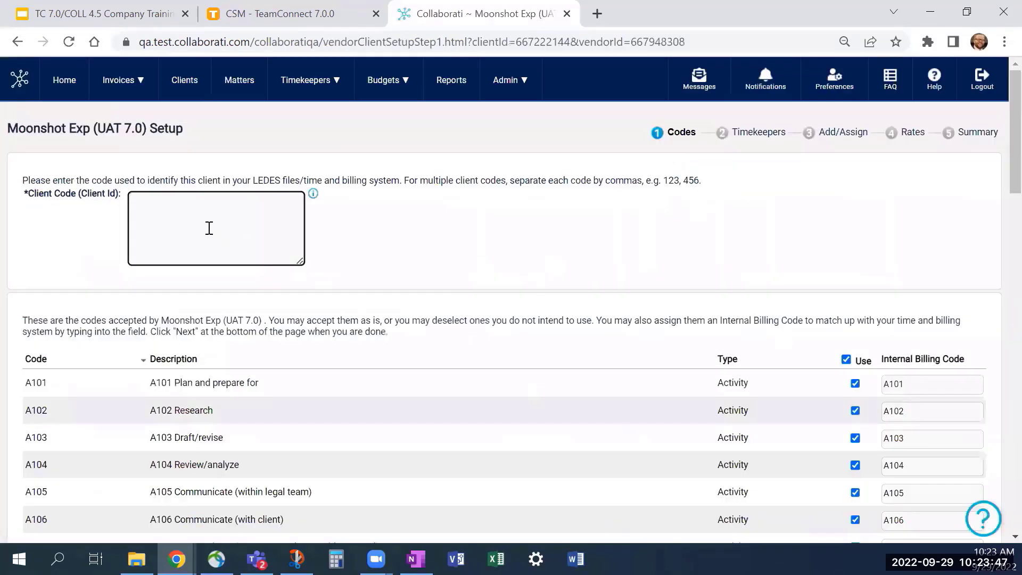
- Set the client code to test, accept the billing codes and proceed with assigning existing or adding new timekeepers
{"action": "type", "text": "test"}
{"action": "scroll", "coordinate": [445, 354], "scroll_direction": "down", "scroll_amount": 18}
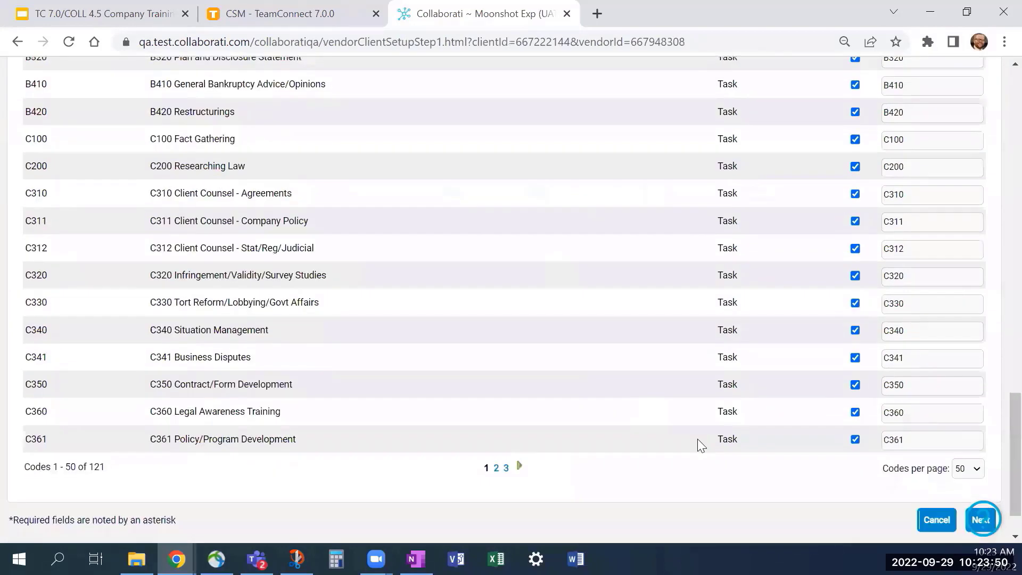
{"action": "left_click", "coordinate": [980, 464]}
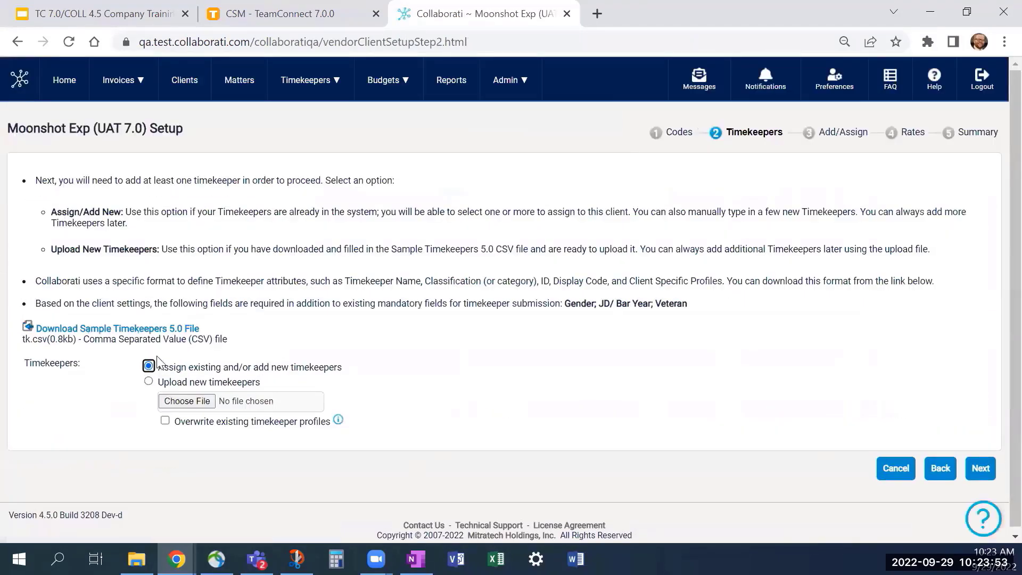
{"action": "left_click", "coordinate": [984, 469]}
- Mark the first listed timekeeper for assignment and examine the Required column of the timekeeper list for missing fields
{"action": "scroll", "coordinate": [258, 273], "scroll_direction": "down", "scroll_amount": 8}
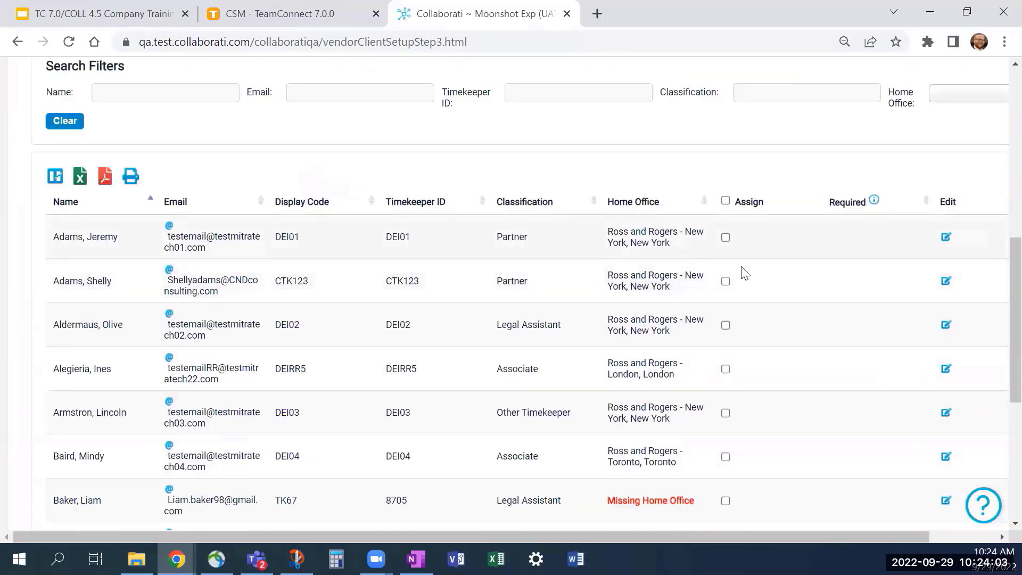
{"action": "scroll", "coordinate": [760, 292], "scroll_direction": "up", "scroll_amount": 6}
{"action": "scroll", "coordinate": [761, 294], "scroll_direction": "down", "scroll_amount": 6}
{"action": "left_click", "coordinate": [726, 238]}
{"action": "scroll", "coordinate": [819, 252], "scroll_direction": "down", "scroll_amount": 6}
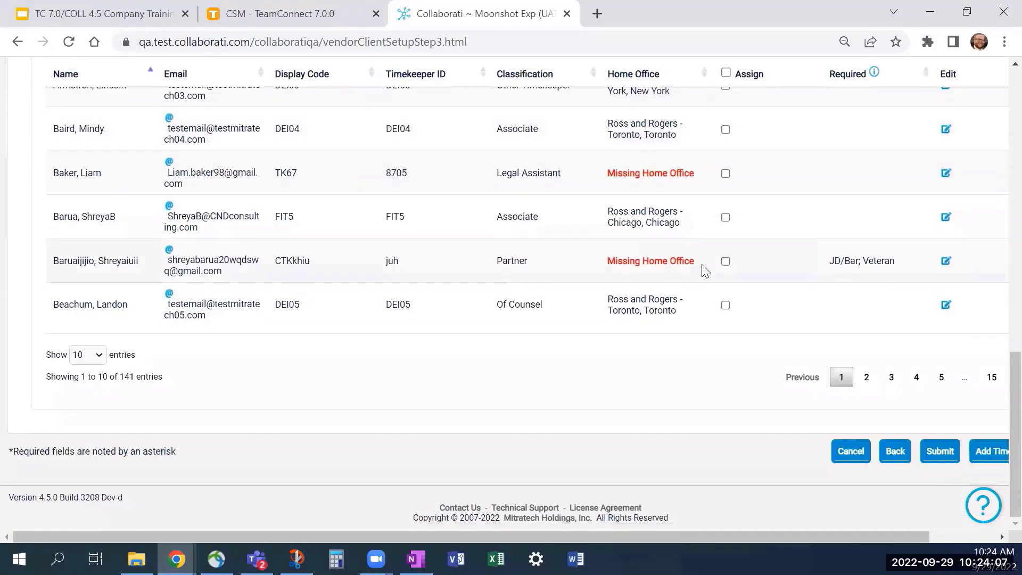
{"action": "double_click", "coordinate": [849, 263]}
{"action": "left_click", "coordinate": [915, 261]}
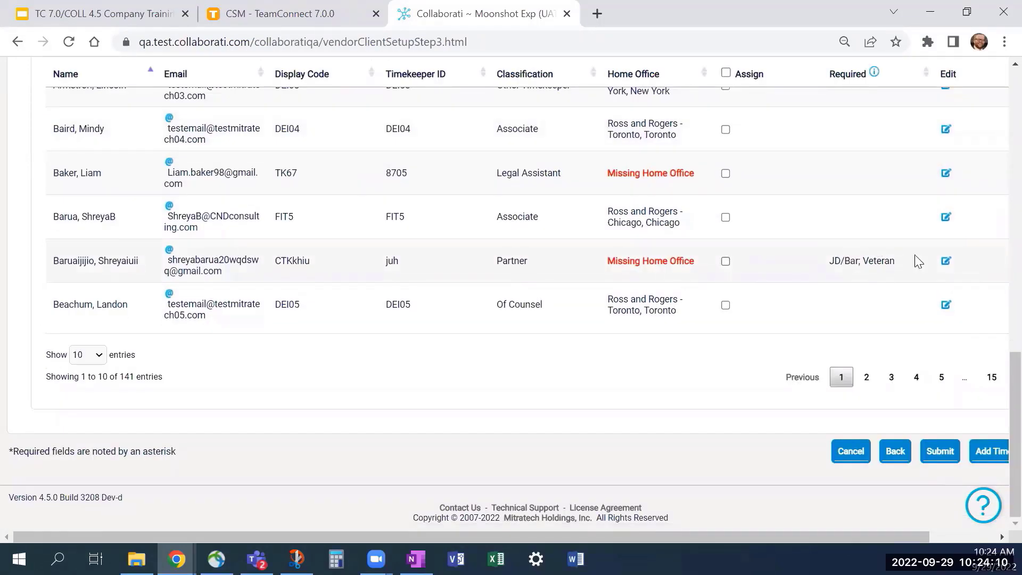
- Edit the Partner timekeeper whose required JD/Bar and Veteran values are missing, setting the JD / Bar Year to 2006
{"action": "left_click", "coordinate": [946, 261]}
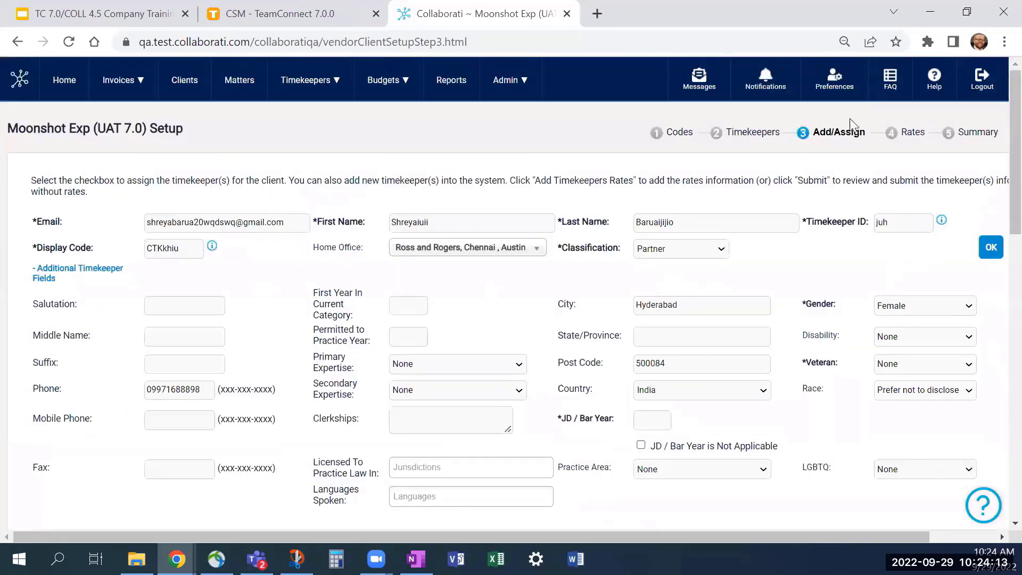
{"action": "scroll", "coordinate": [365, 346], "scroll_direction": "down", "scroll_amount": 3}
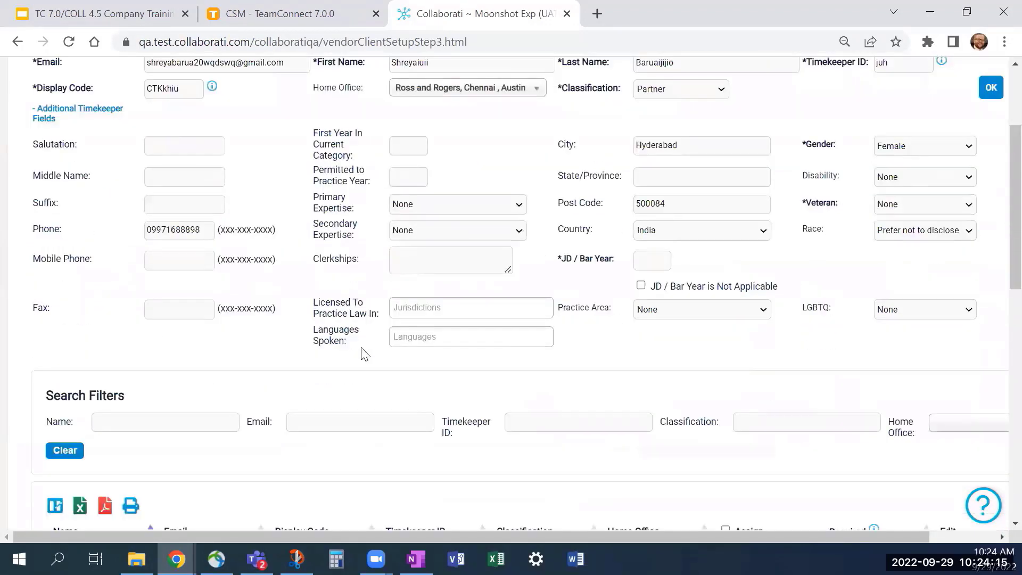
{"action": "left_click", "coordinate": [641, 258]}
{"action": "type", "text": "2006"}
{"action": "left_click", "coordinate": [630, 290]}
- Set the timekeeper's Veteran and Gender fields to Prefer not to disclose and review the completed required fields
{"action": "left_click", "coordinate": [927, 201]}
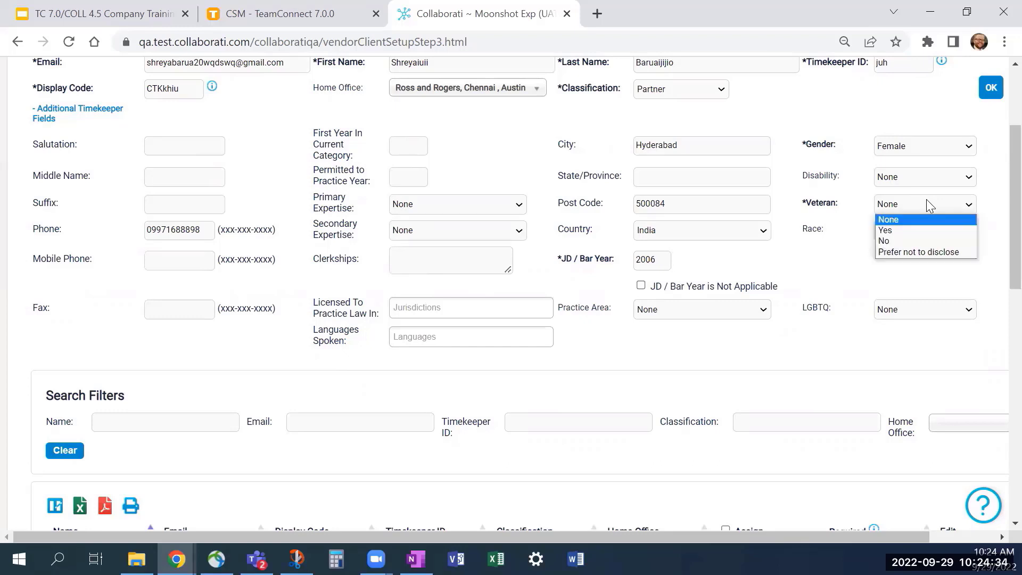
{"action": "left_click", "coordinate": [936, 251]}
{"action": "left_click", "coordinate": [902, 148]}
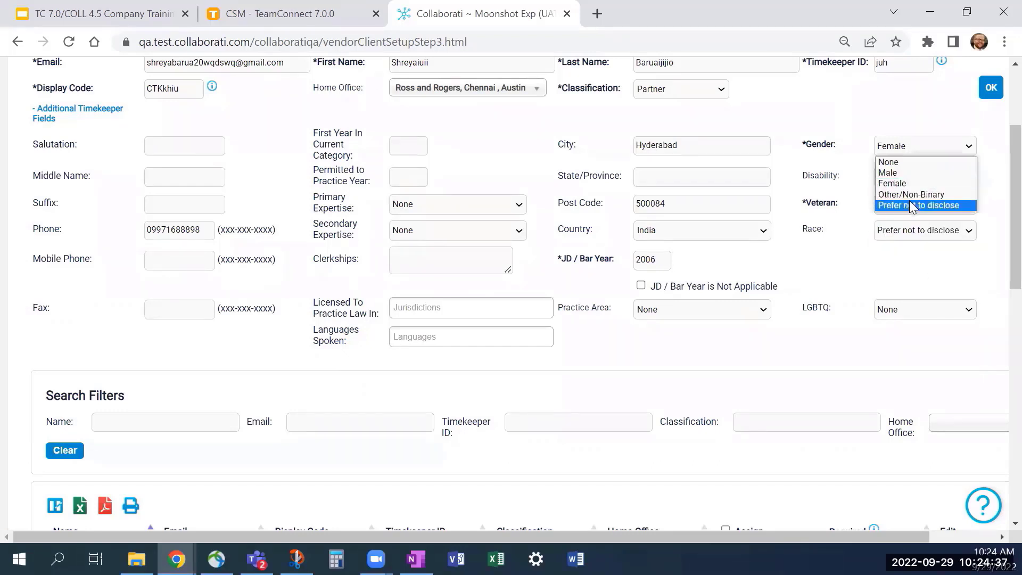
{"action": "left_click", "coordinate": [911, 205]}
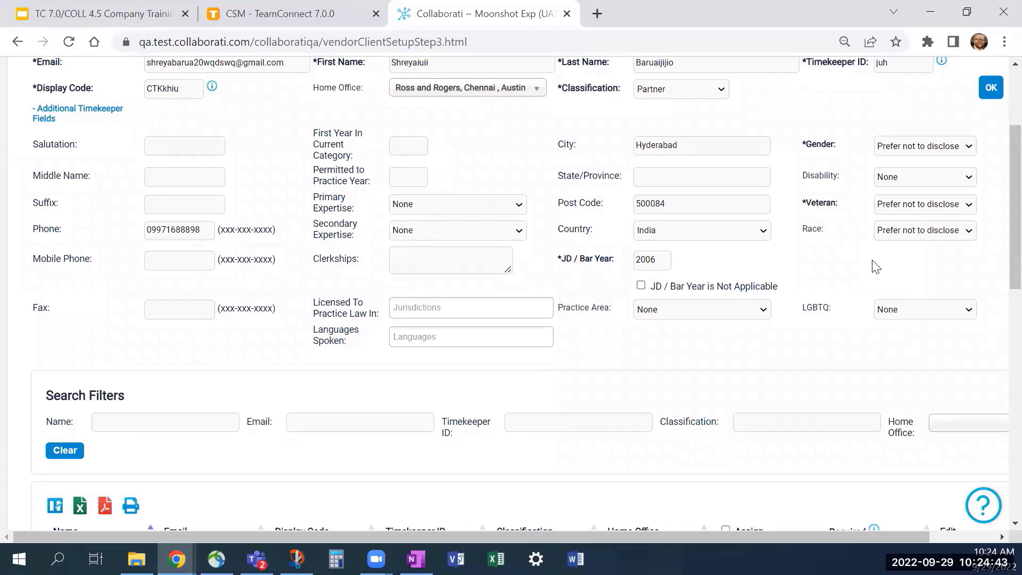
{"action": "scroll", "coordinate": [857, 266], "scroll_direction": "up", "scroll_amount": 3}
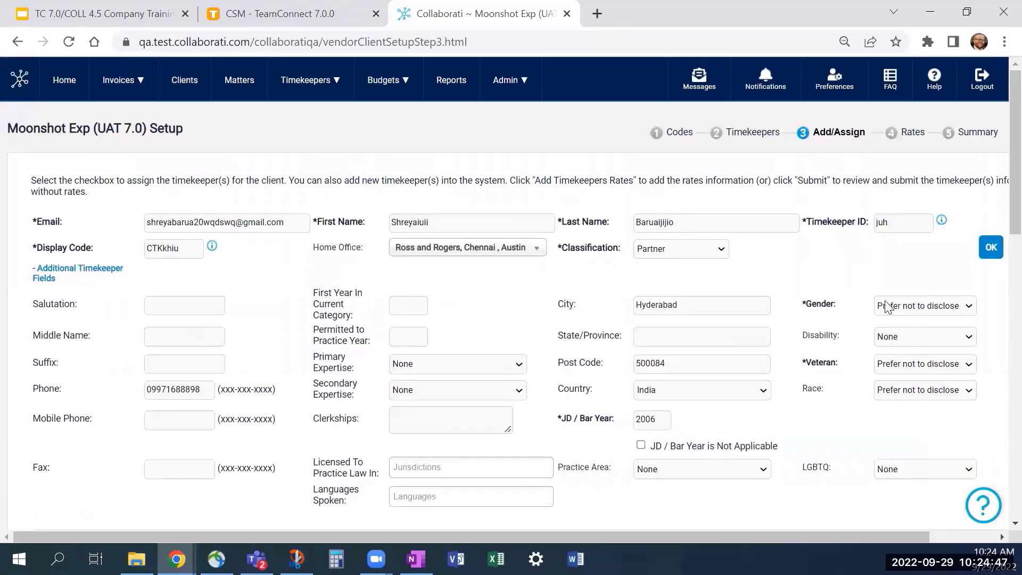
{"action": "scroll", "coordinate": [856, 282], "scroll_direction": "down", "scroll_amount": 3}
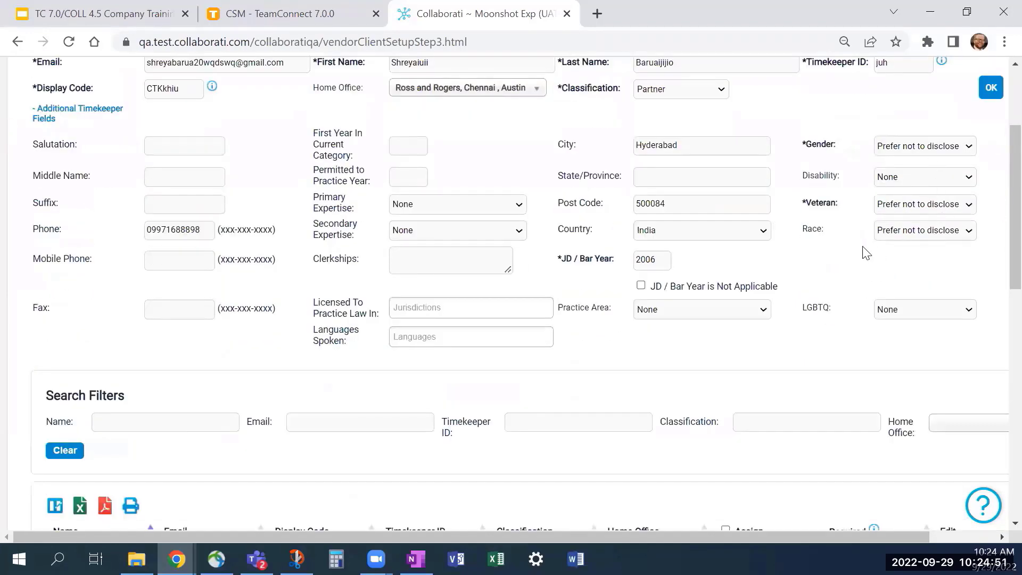
{"action": "scroll", "coordinate": [701, 367], "scroll_direction": "up", "scroll_amount": 3}
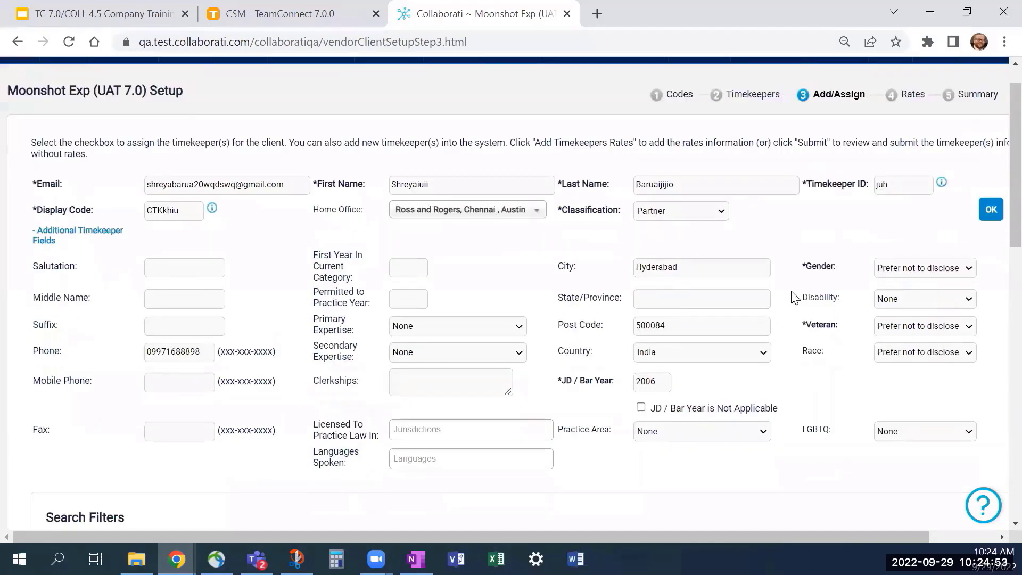
{"action": "scroll", "coordinate": [794, 296], "scroll_direction": "down", "scroll_amount": 15}
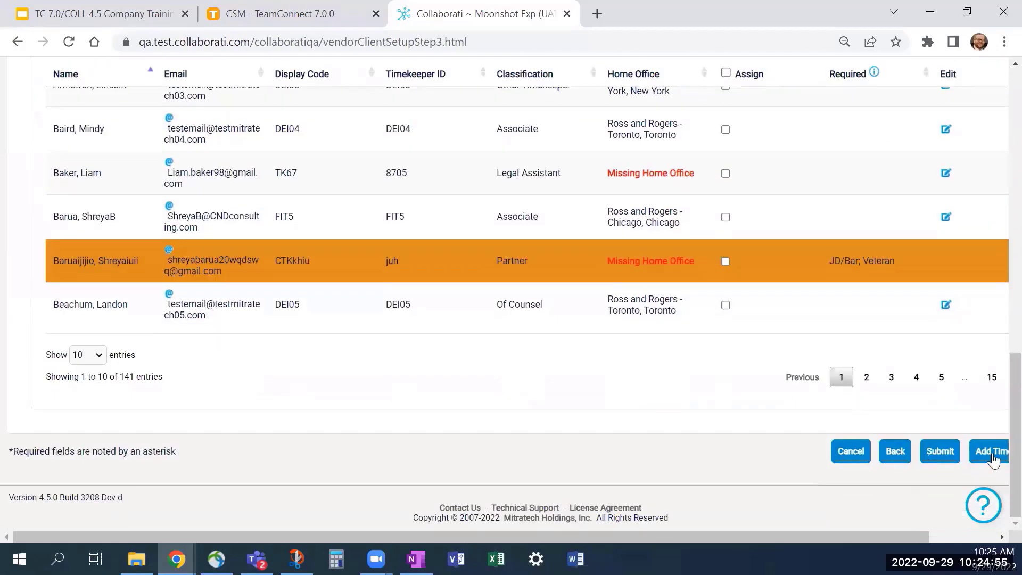
{"action": "scroll", "coordinate": [766, 459], "scroll_direction": "up", "scroll_amount": 15}
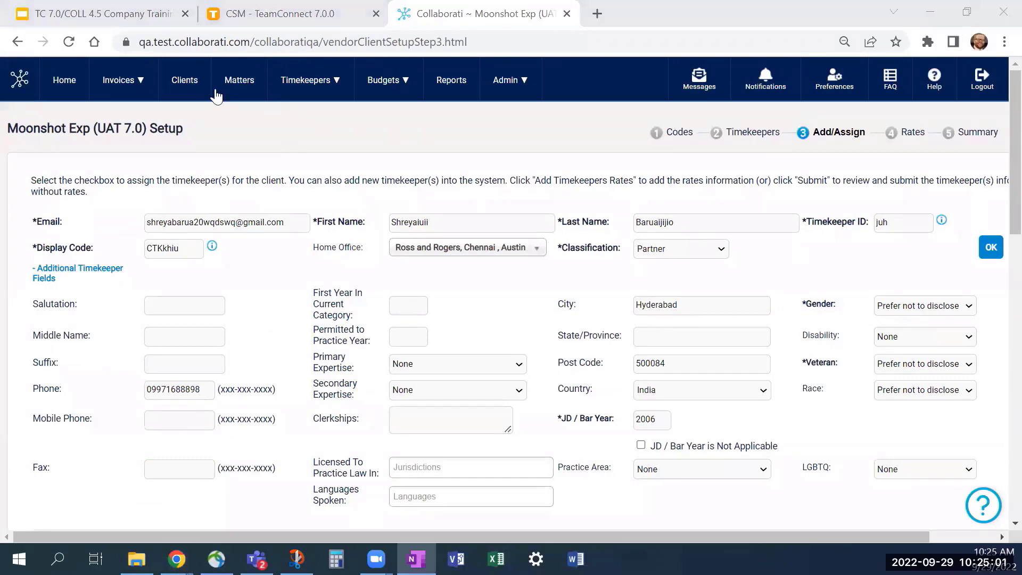
- Leave the unfinished client setup for the timekeeper list and export all timekeeper details to the Desktop as TimekeeperDetailsList
{"action": "left_click", "coordinate": [297, 108]}
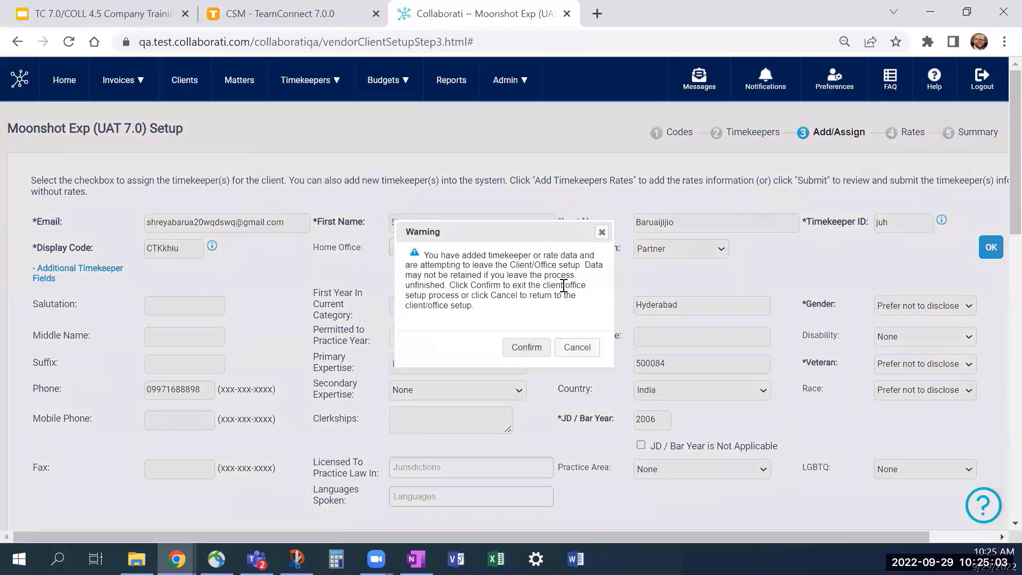
{"action": "left_click", "coordinate": [519, 346]}
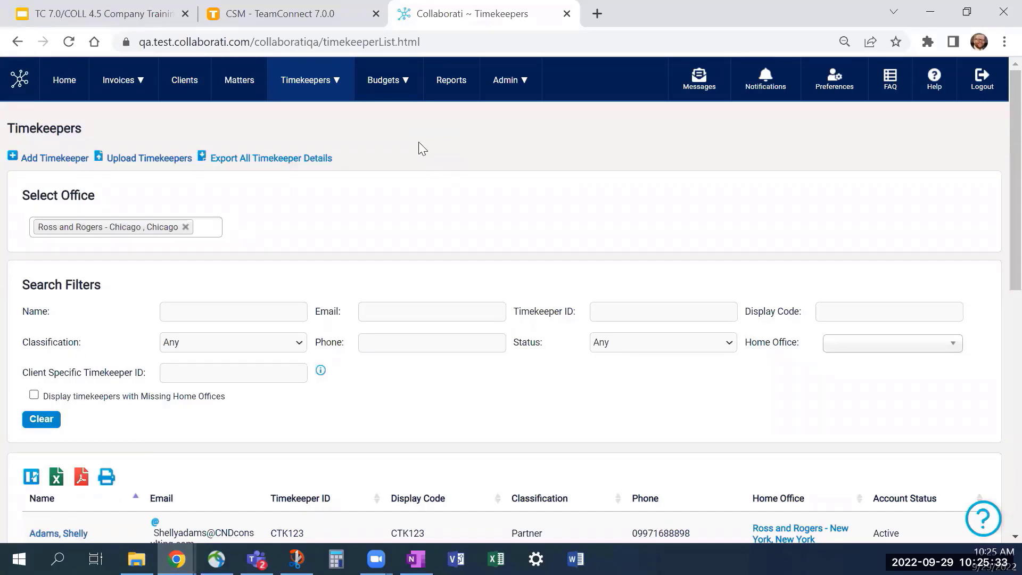
{"action": "left_click", "coordinate": [270, 159]}
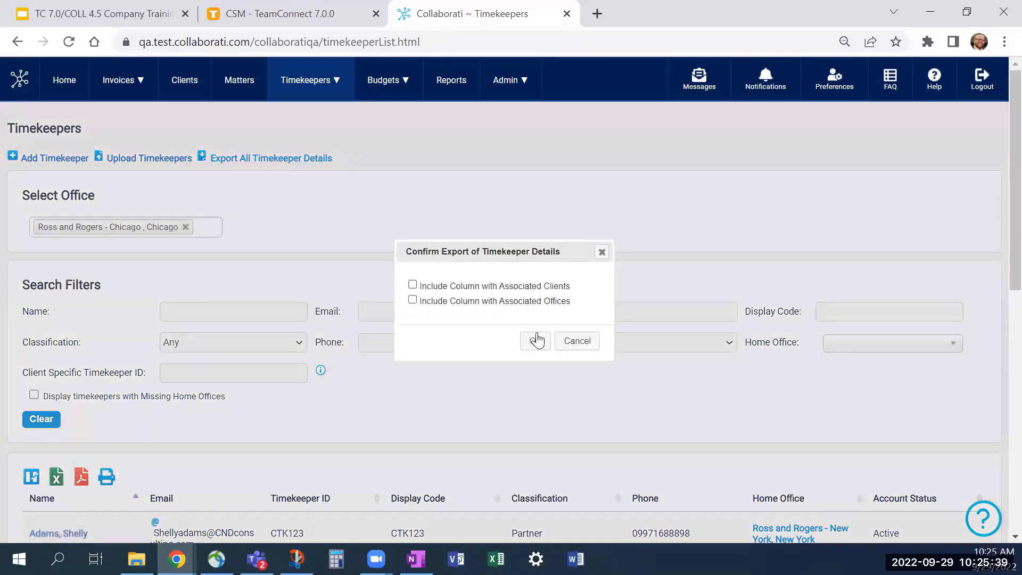
{"action": "left_click", "coordinate": [534, 341]}
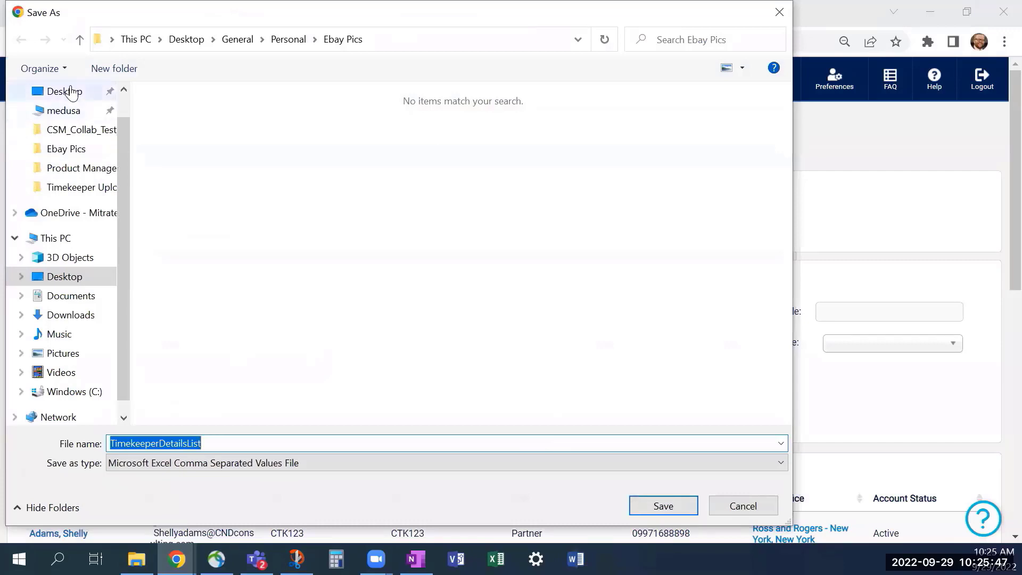
{"action": "left_click", "coordinate": [71, 92]}
{"action": "left_click", "coordinate": [646, 499]}
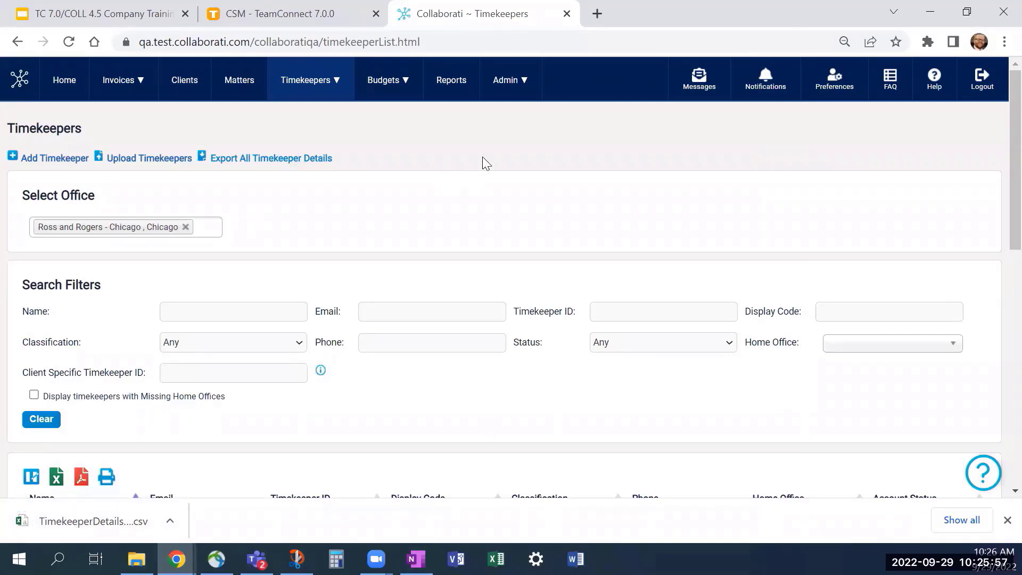
- Start a timekeeper upload and choose Update Timekeeper data only as the upload type
{"action": "left_click", "coordinate": [147, 159]}
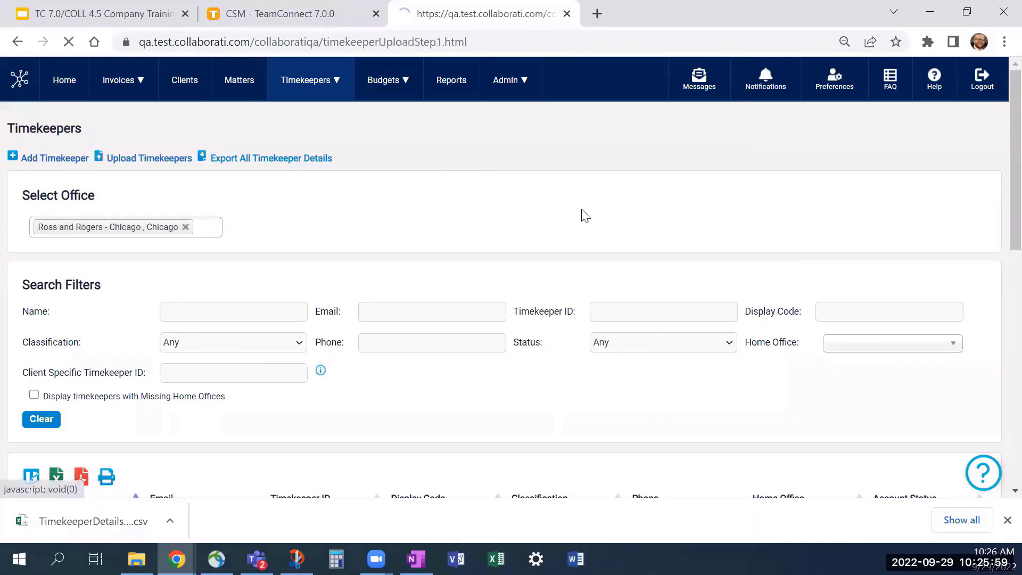
{"action": "scroll", "coordinate": [580, 227], "scroll_direction": "down", "scroll_amount": 6}
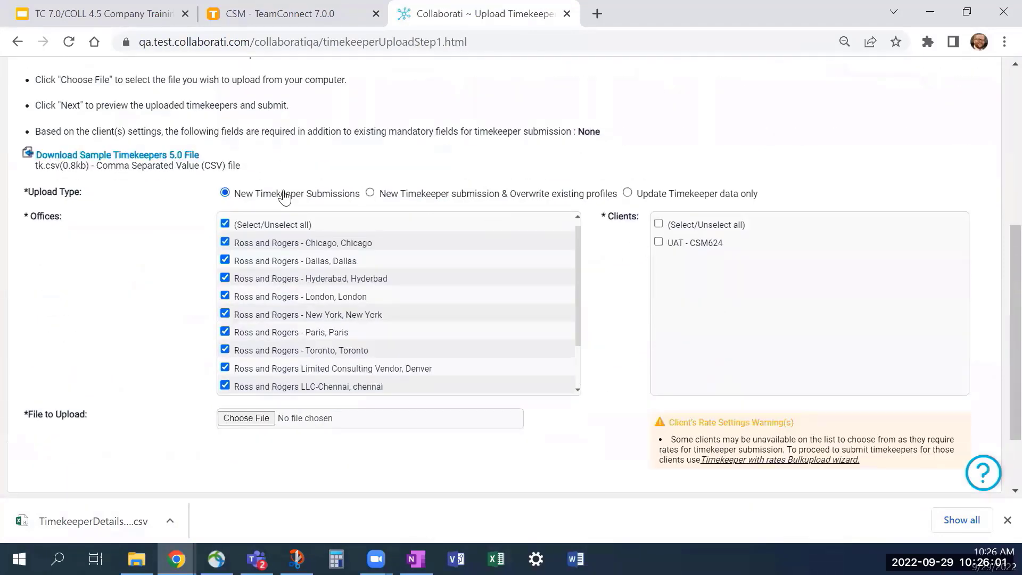
{"action": "left_click", "coordinate": [627, 194]}
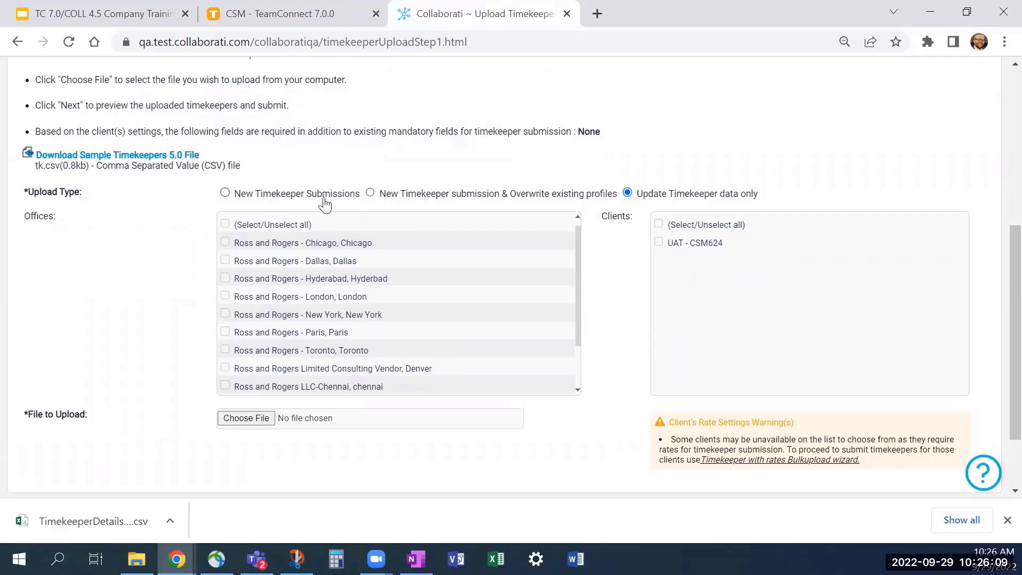
{"action": "scroll", "coordinate": [800, 300], "scroll_direction": "up", "scroll_amount": 3}
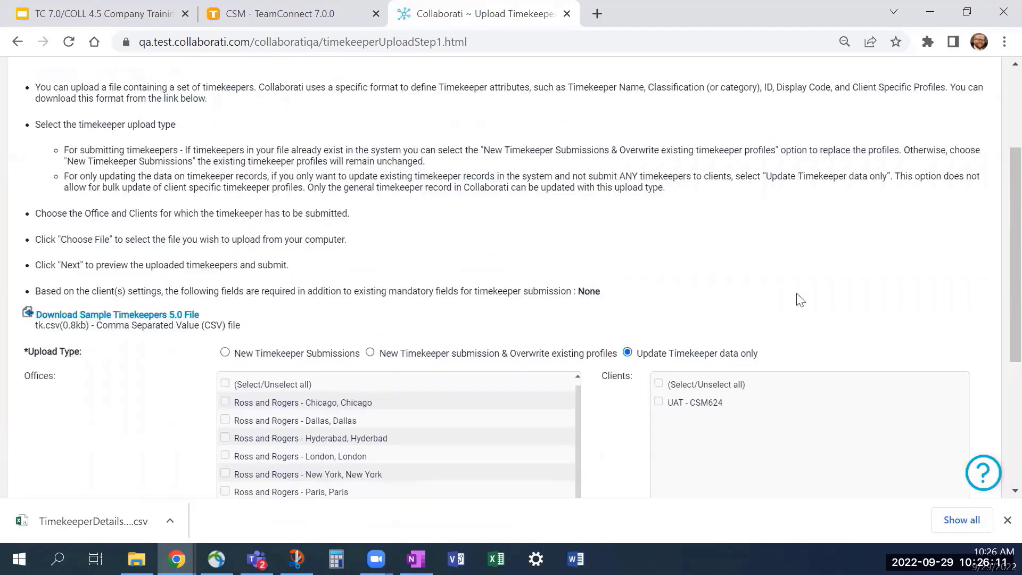
{"action": "scroll", "coordinate": [700, 167], "scroll_direction": "up", "scroll_amount": 3}
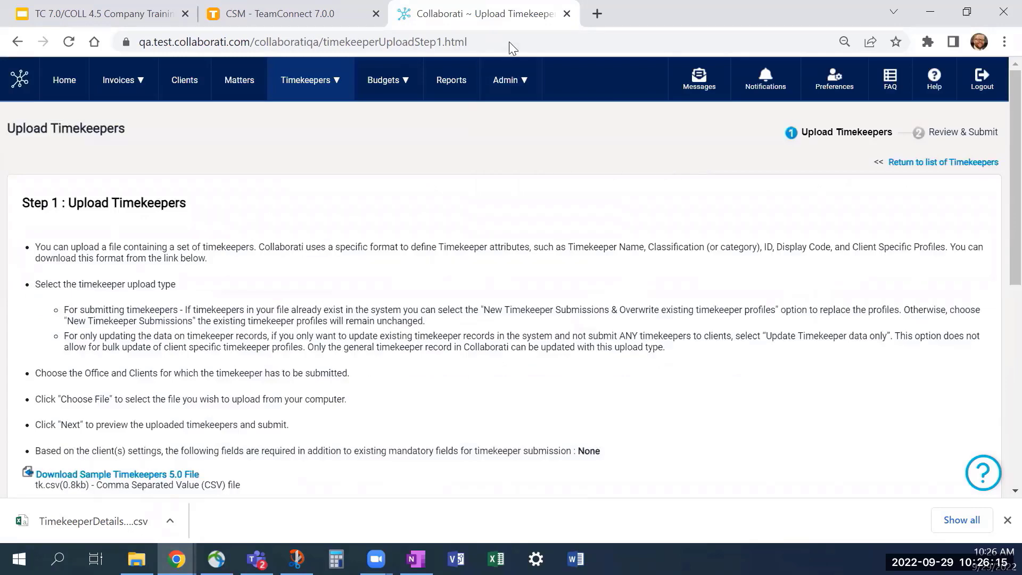
- Switch to TeamConnect's CSM page and examine the timekeepers pending rate approval, including their rate requests and rate statuses
{"action": "left_click", "coordinate": [280, 12]}
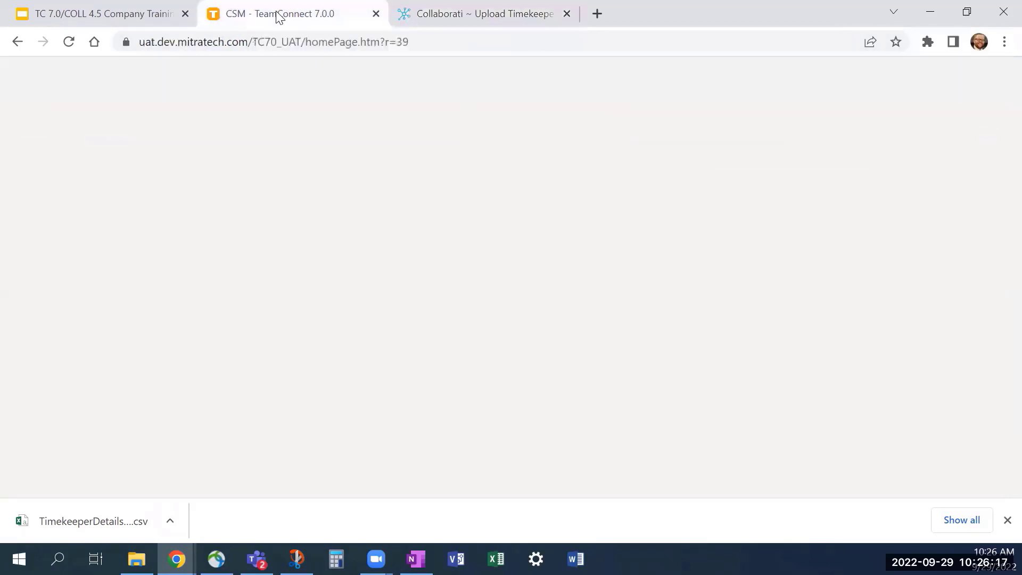
{"action": "key", "text": "alt+Tab"}
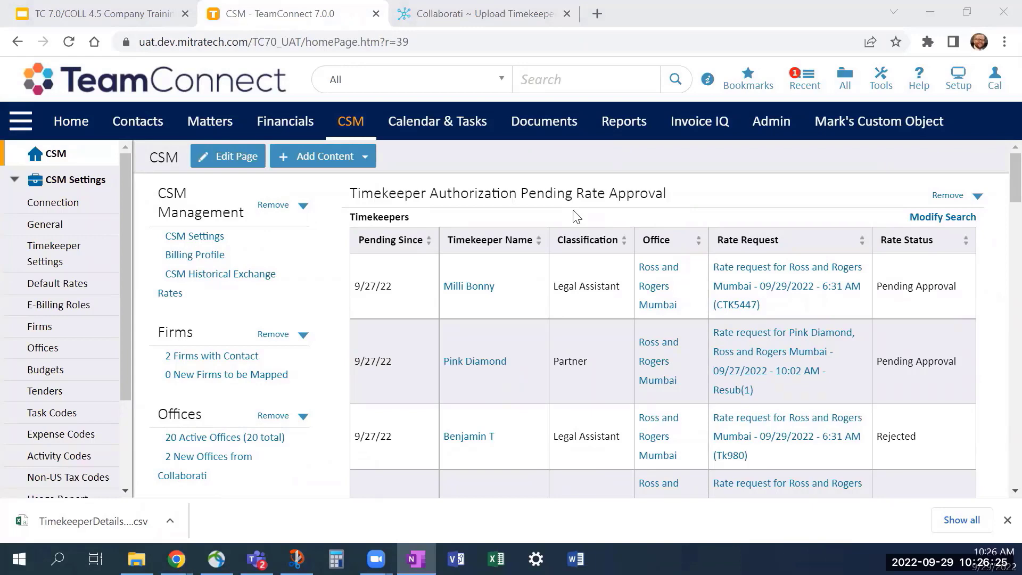
{"action": "scroll", "coordinate": [798, 311], "scroll_direction": "down", "scroll_amount": 3}
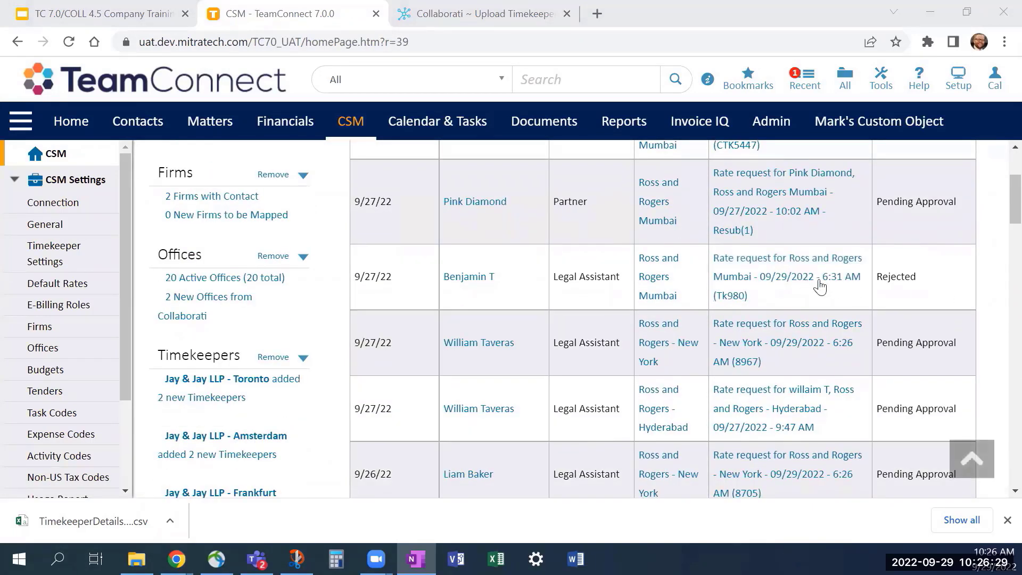
{"action": "scroll", "coordinate": [788, 277], "scroll_direction": "up", "scroll_amount": 3}
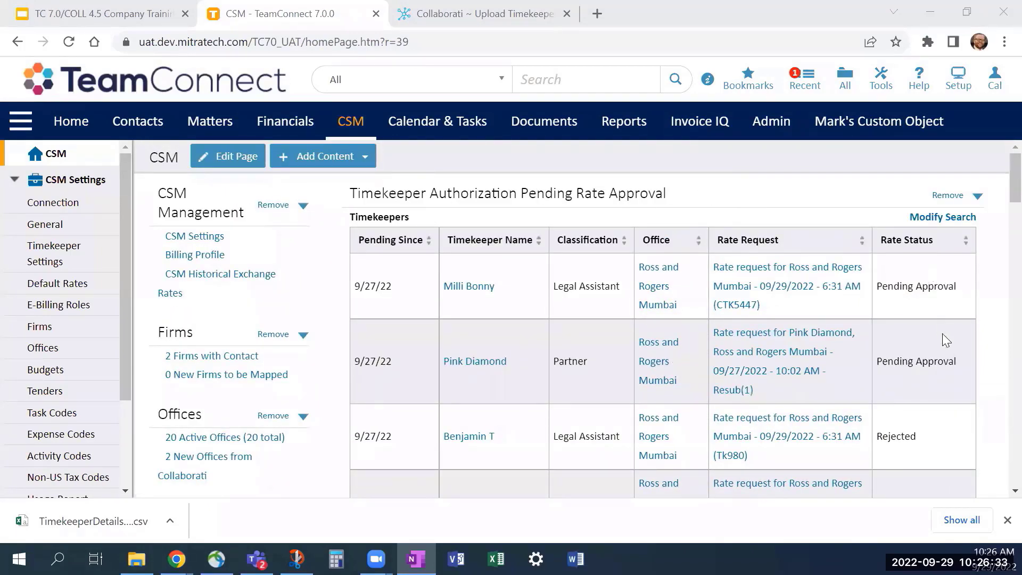
{"action": "scroll", "coordinate": [942, 333], "scroll_direction": "down", "scroll_amount": 3}
{"action": "scroll", "coordinate": [936, 328], "scroll_direction": "up", "scroll_amount": 3}
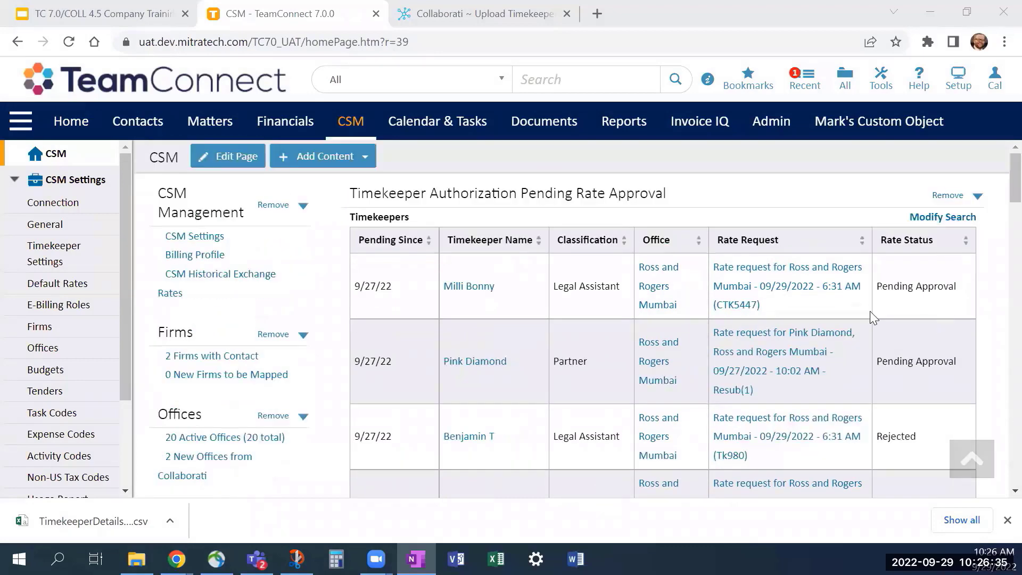
{"action": "mouse_move", "coordinate": [806, 352]}
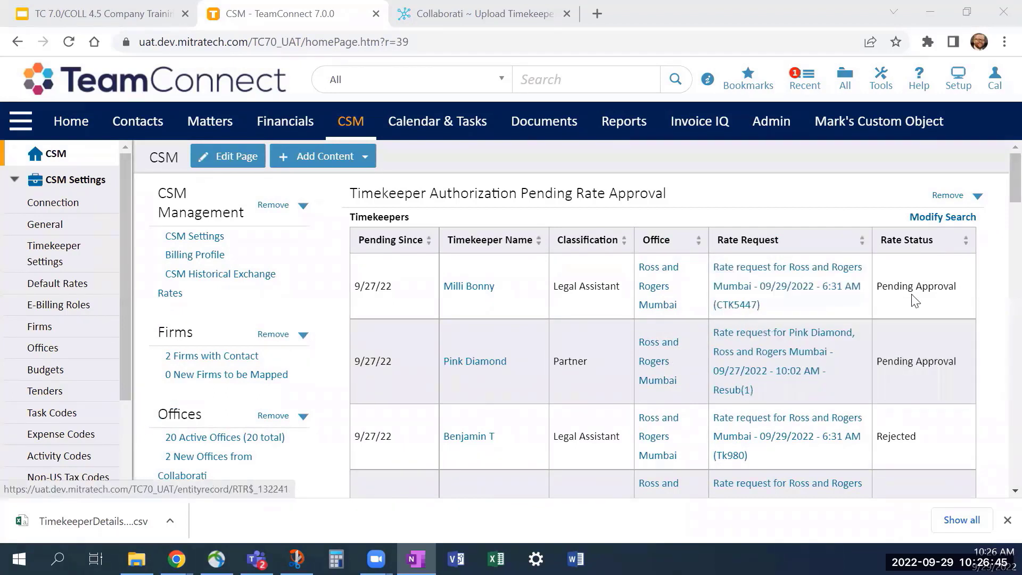
{"action": "scroll", "coordinate": [929, 296], "scroll_direction": "down", "scroll_amount": 3}
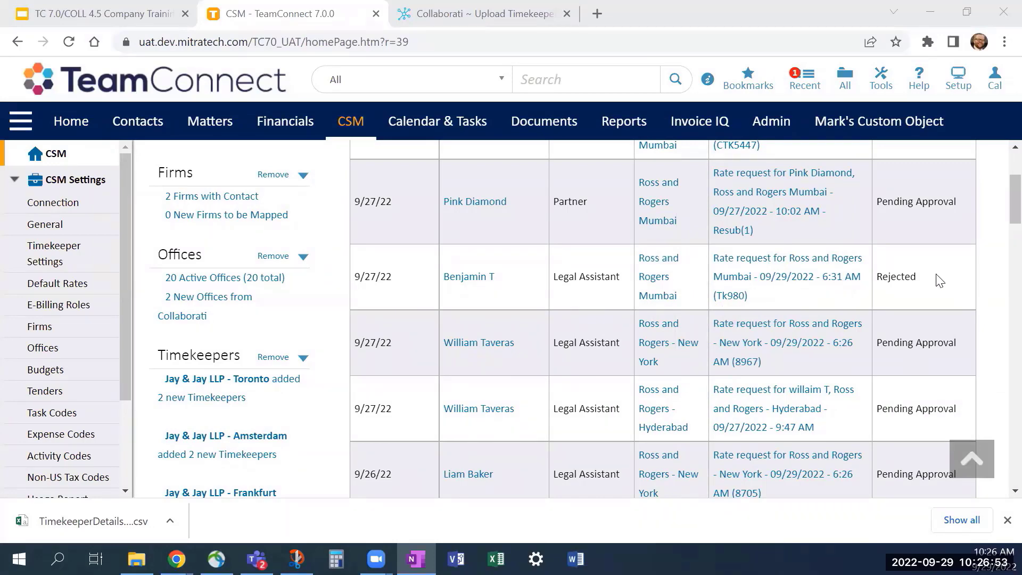
{"action": "scroll", "coordinate": [936, 277], "scroll_direction": "down", "scroll_amount": 5}
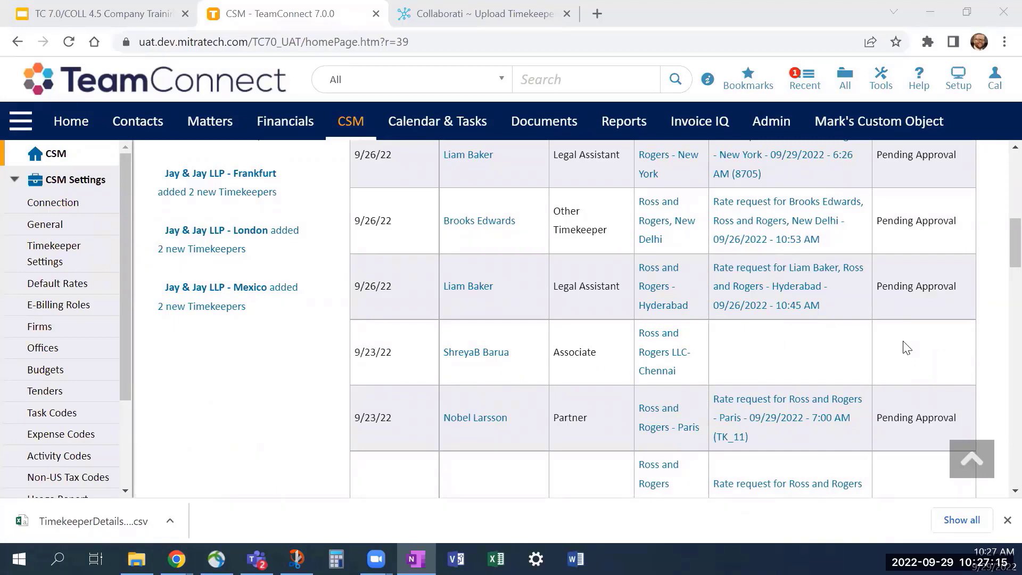
- Open the authorization of new timekeepers for Jay & Jay LLP - Mexico, examine the Rates Information column, and cancel without authorizing
{"action": "left_click", "coordinate": [274, 290]}
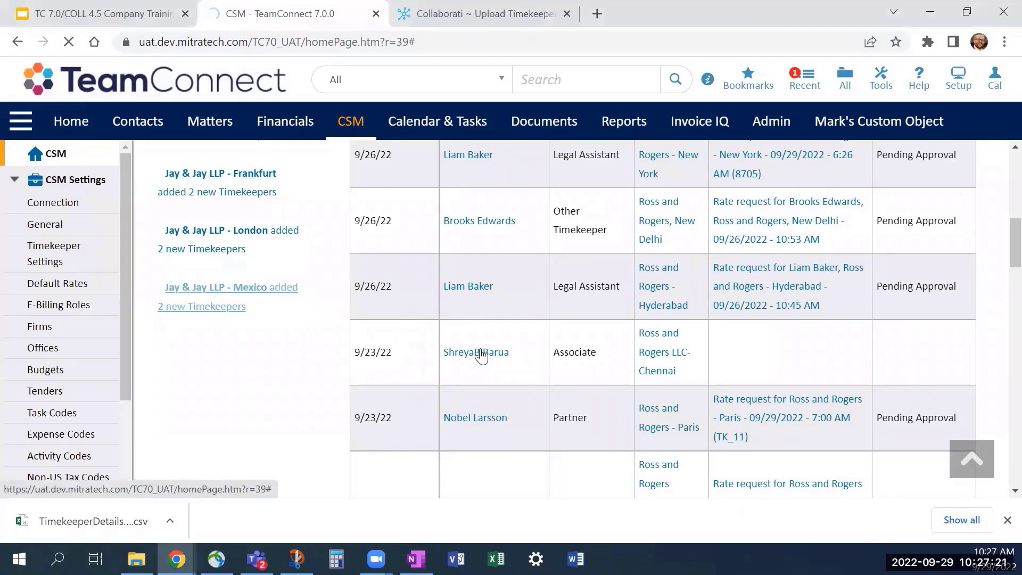
{"action": "left_click", "coordinate": [1006, 520]}
{"action": "left_click", "coordinate": [198, 291]}
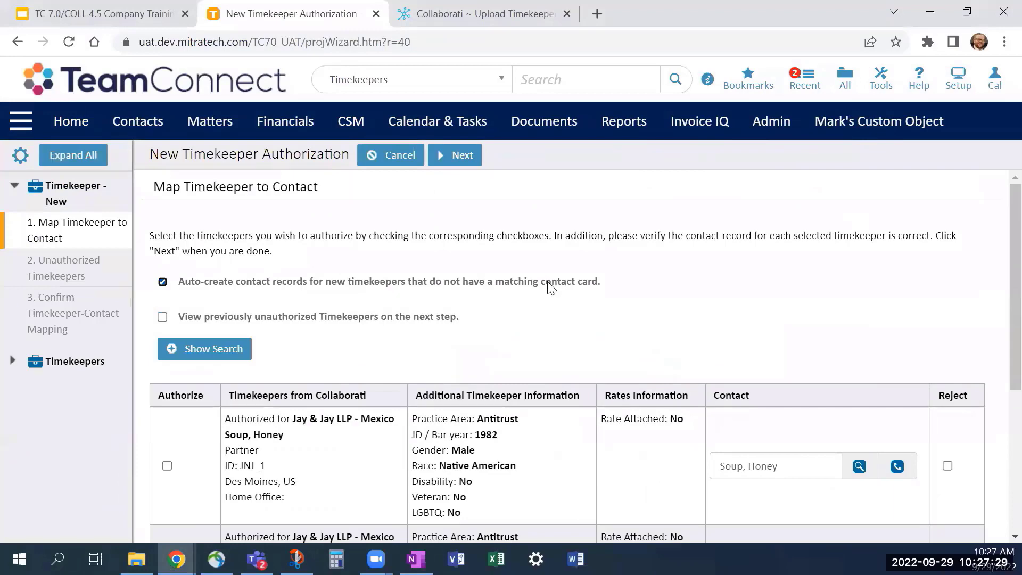
{"action": "scroll", "coordinate": [481, 263], "scroll_direction": "down", "scroll_amount": 3}
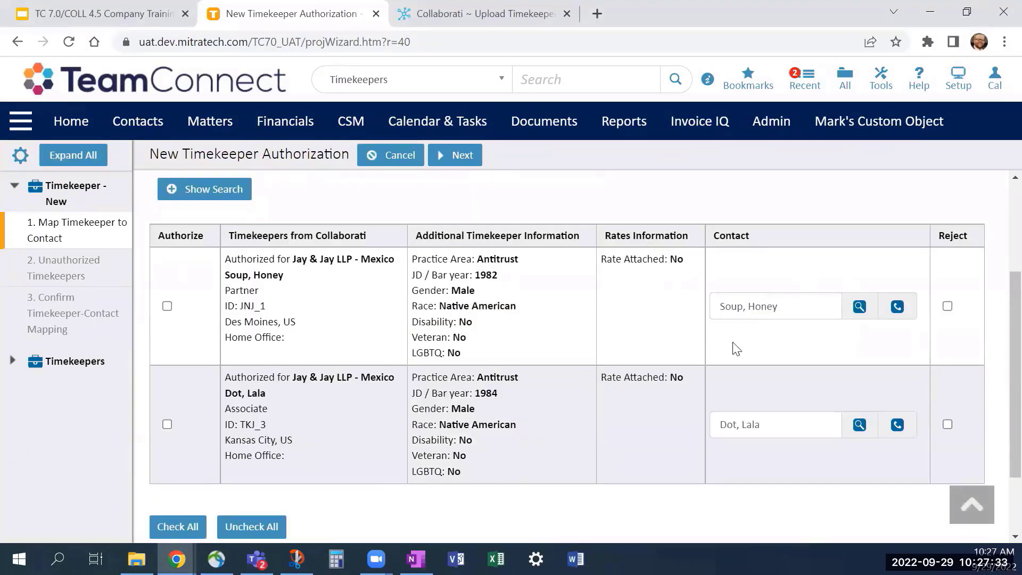
{"action": "triple_click", "coordinate": [672, 259]}
{"action": "left_click", "coordinate": [678, 298]}
{"action": "scroll", "coordinate": [681, 303], "scroll_direction": "down", "scroll_amount": 2}
{"action": "scroll", "coordinate": [607, 402], "scroll_direction": "up", "scroll_amount": 3}
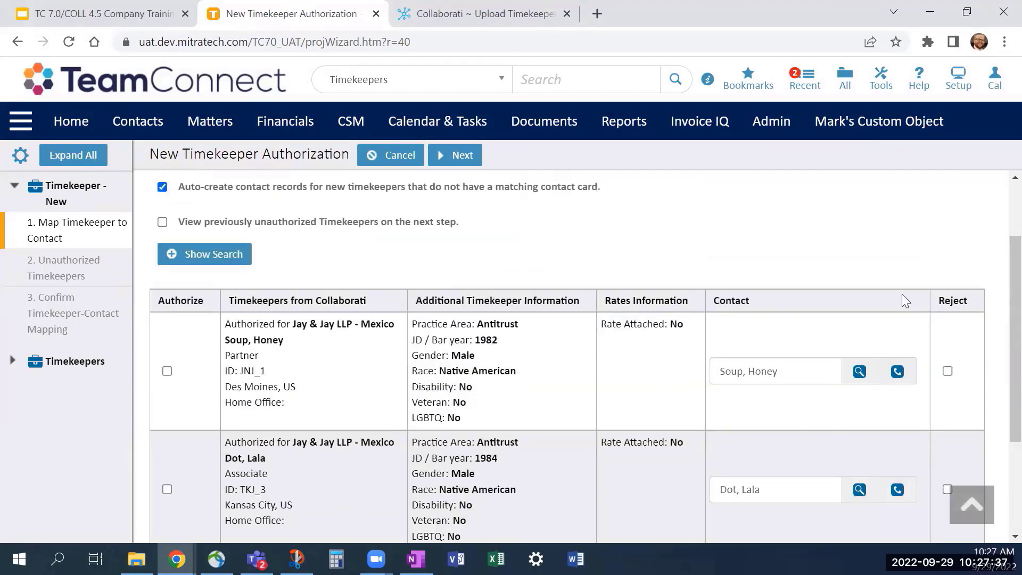
{"action": "left_click", "coordinate": [398, 158]}
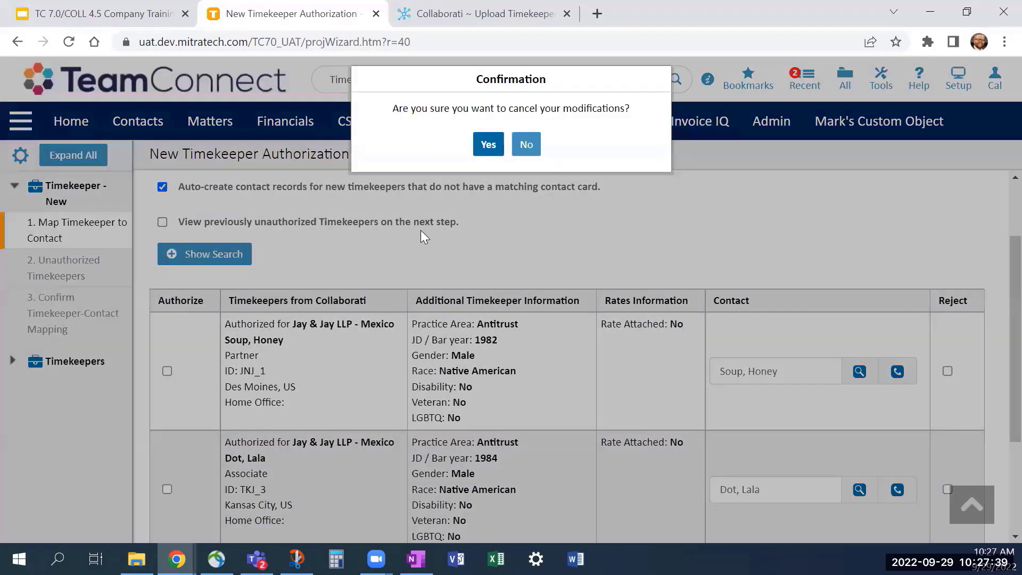
{"action": "left_click", "coordinate": [485, 143]}
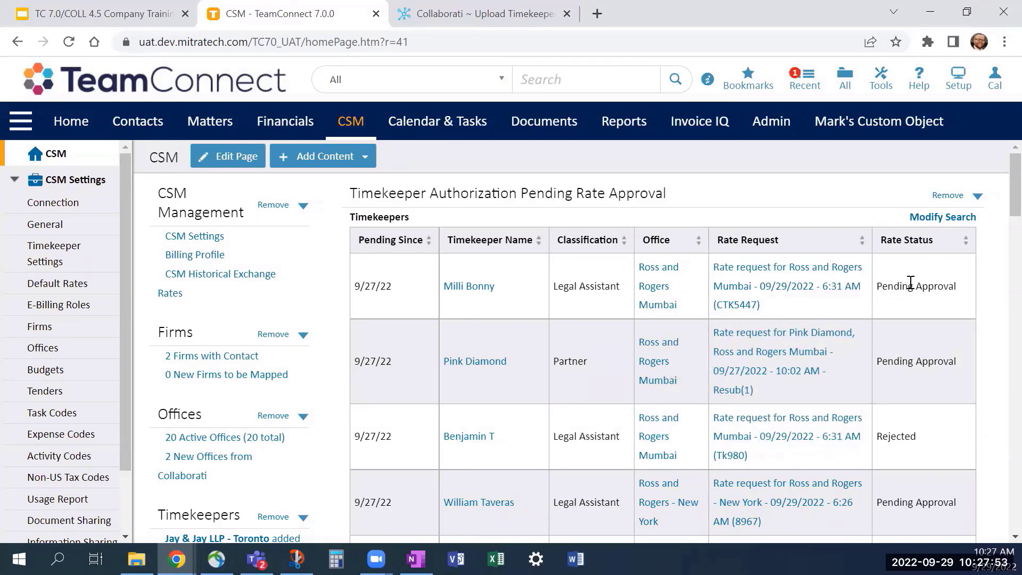
- Open the Legal Assistant's pending rate request for Ross and Rogers Mumbai and examine its timekeeper information, rate items, general information and office comments
{"action": "left_click", "coordinate": [861, 287]}
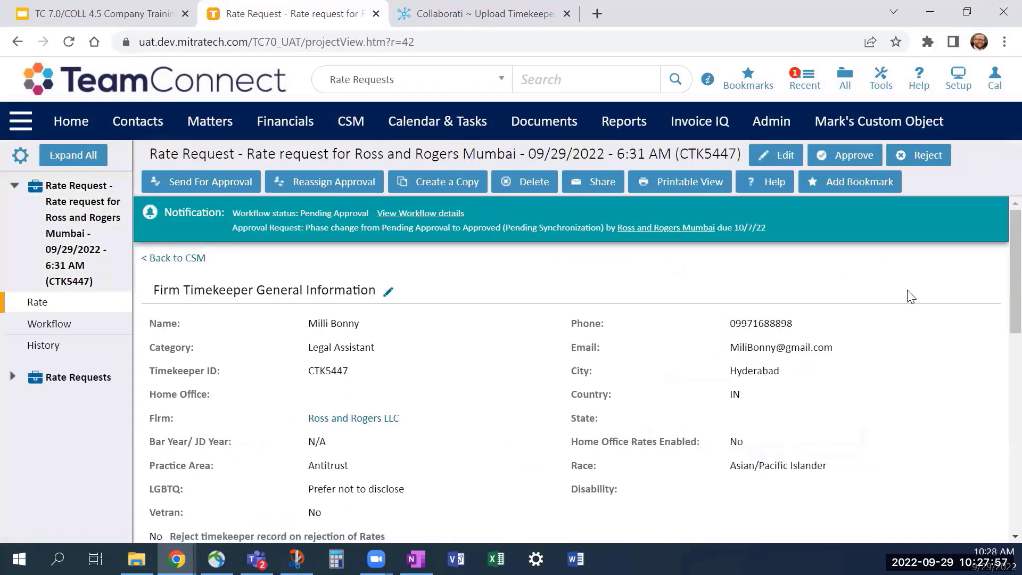
{"action": "scroll", "coordinate": [999, 281], "scroll_direction": "down", "scroll_amount": 1}
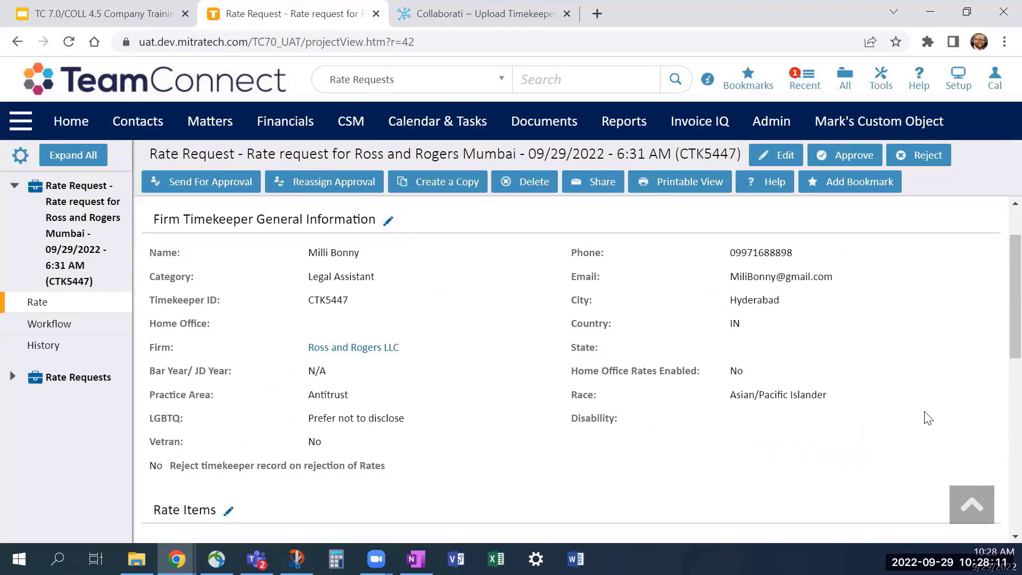
{"action": "scroll", "coordinate": [661, 369], "scroll_direction": "down", "scroll_amount": 3}
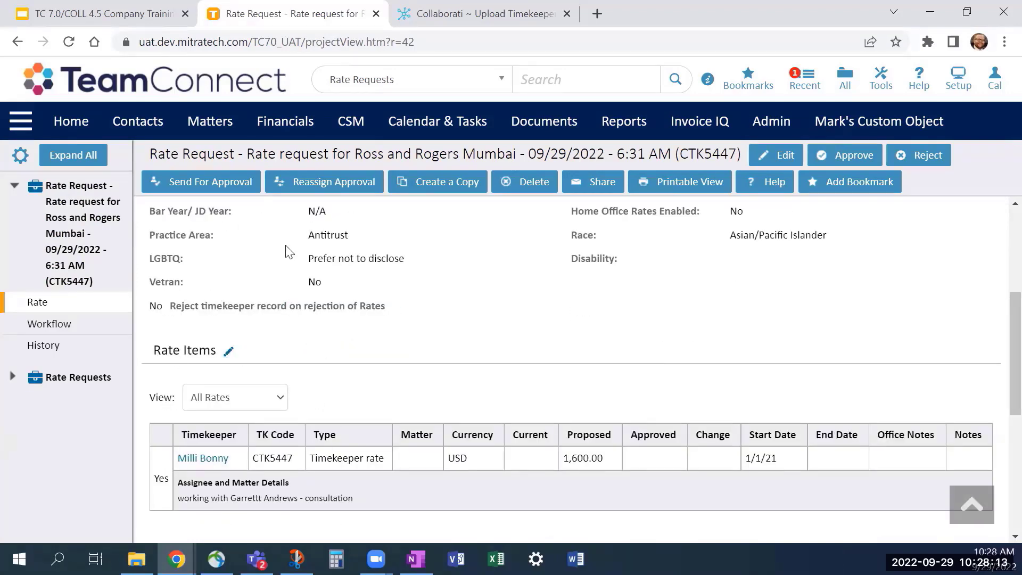
{"action": "scroll", "coordinate": [557, 358], "scroll_direction": "up", "scroll_amount": 3}
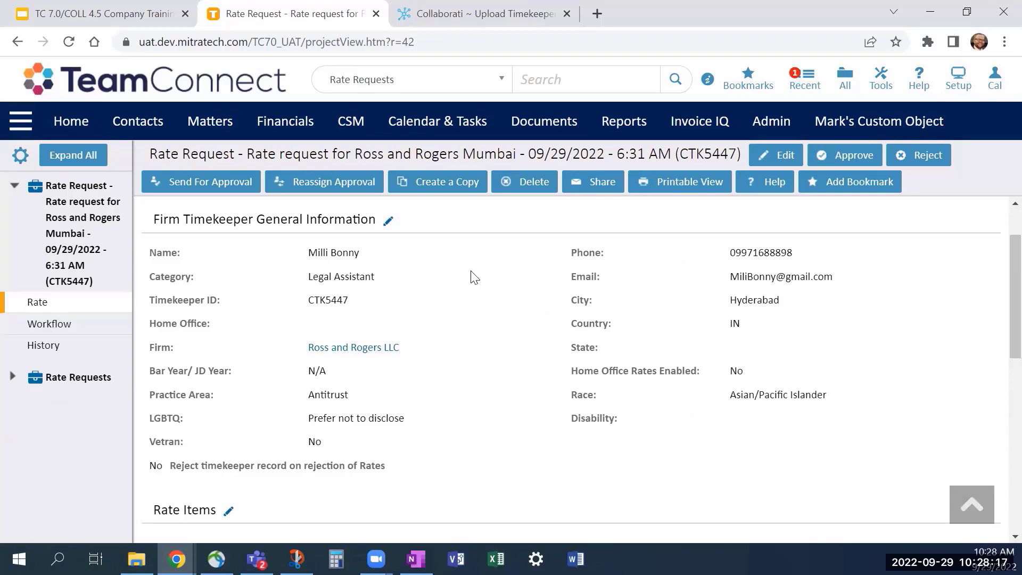
{"action": "scroll", "coordinate": [479, 343], "scroll_direction": "down", "scroll_amount": 1}
{"action": "scroll", "coordinate": [479, 343], "scroll_direction": "down", "scroll_amount": 3}
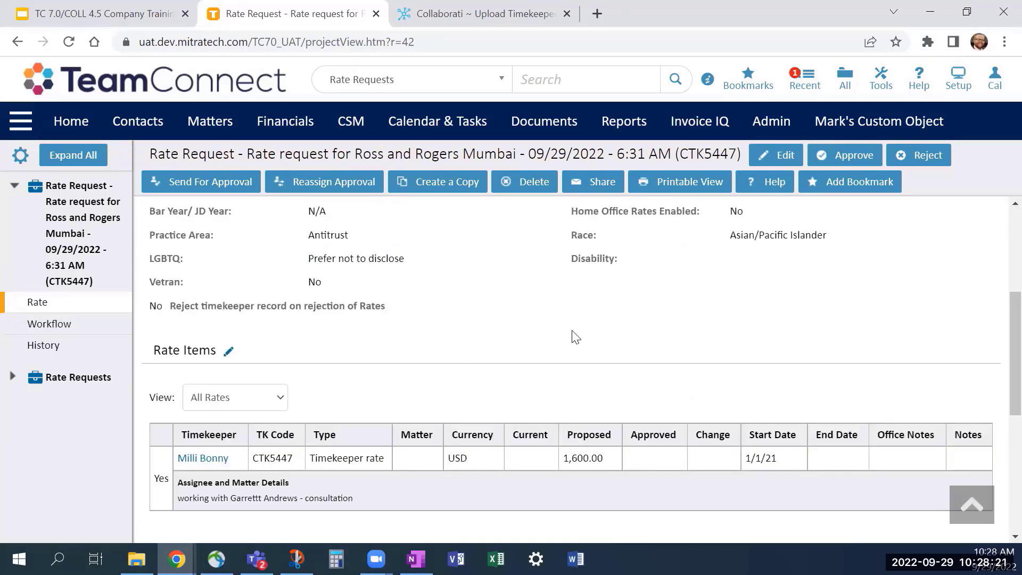
{"action": "scroll", "coordinate": [612, 351], "scroll_direction": "up", "scroll_amount": 3}
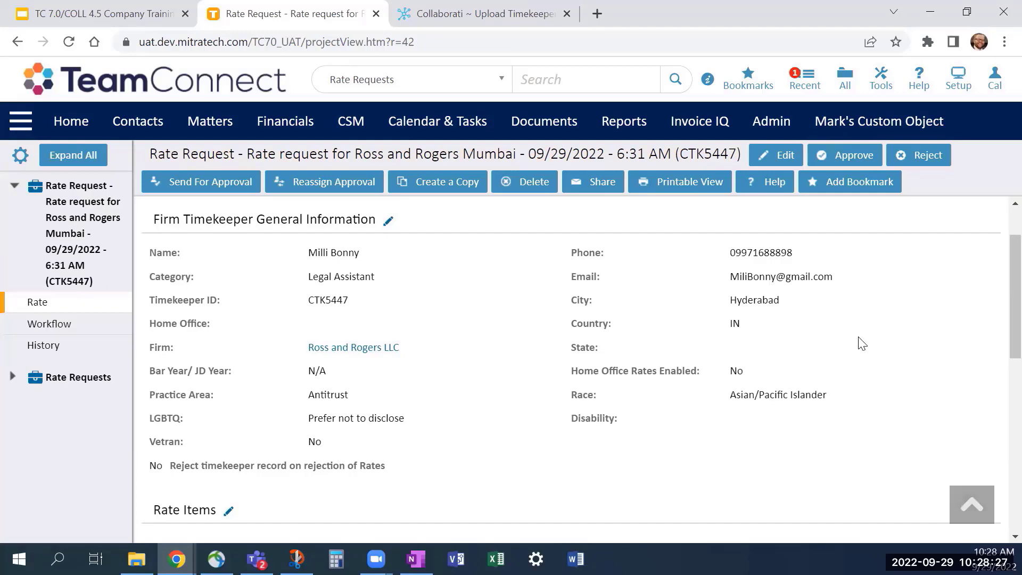
{"action": "scroll", "coordinate": [860, 342], "scroll_direction": "down", "scroll_amount": 9}
{"action": "scroll", "coordinate": [495, 319], "scroll_direction": "up", "scroll_amount": 3}
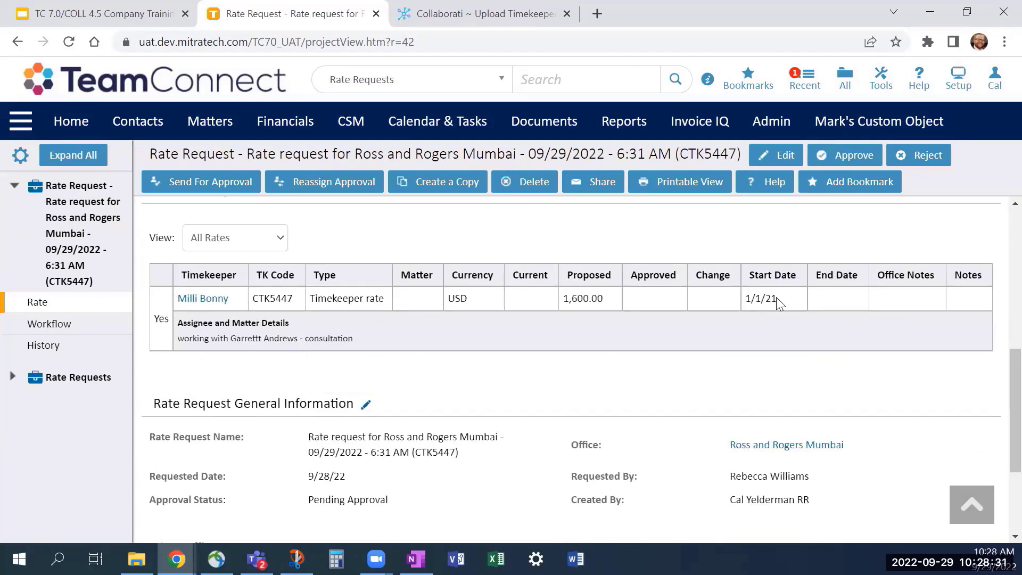
{"action": "scroll", "coordinate": [657, 354], "scroll_direction": "down", "scroll_amount": 3}
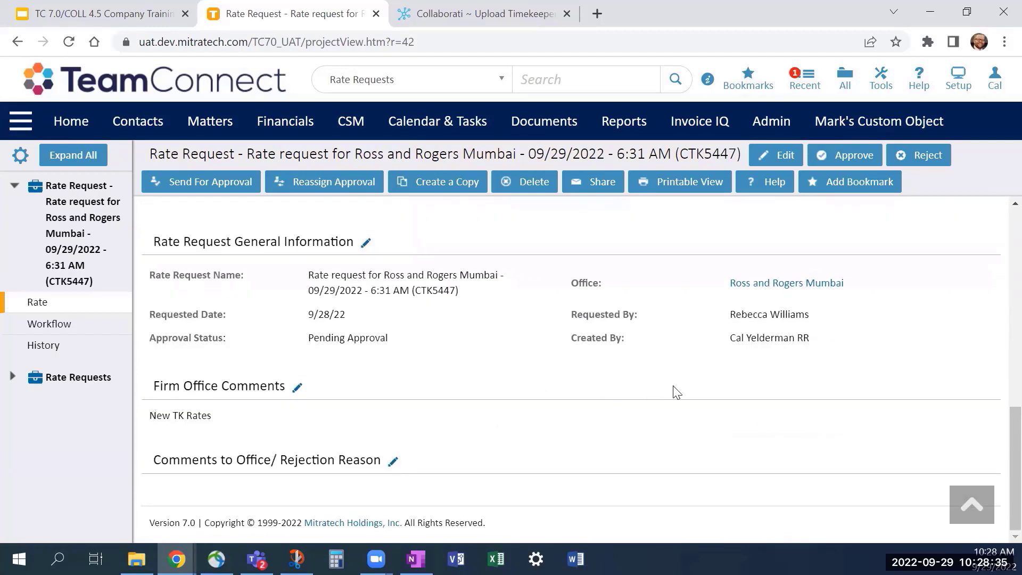
{"action": "scroll", "coordinate": [885, 344], "scroll_direction": "up", "scroll_amount": 5}
{"action": "scroll", "coordinate": [890, 334], "scroll_direction": "up", "scroll_amount": 1}
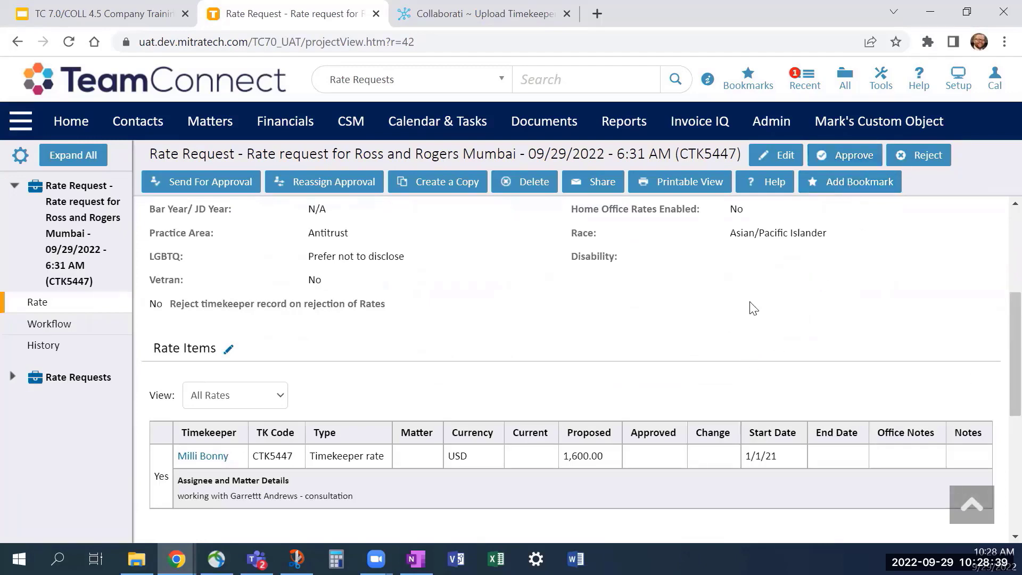
- Edit the Ross and Rogers Mumbai rate request, set the approved timekeeper rate to 160, and save it
{"action": "left_click", "coordinate": [779, 155]}
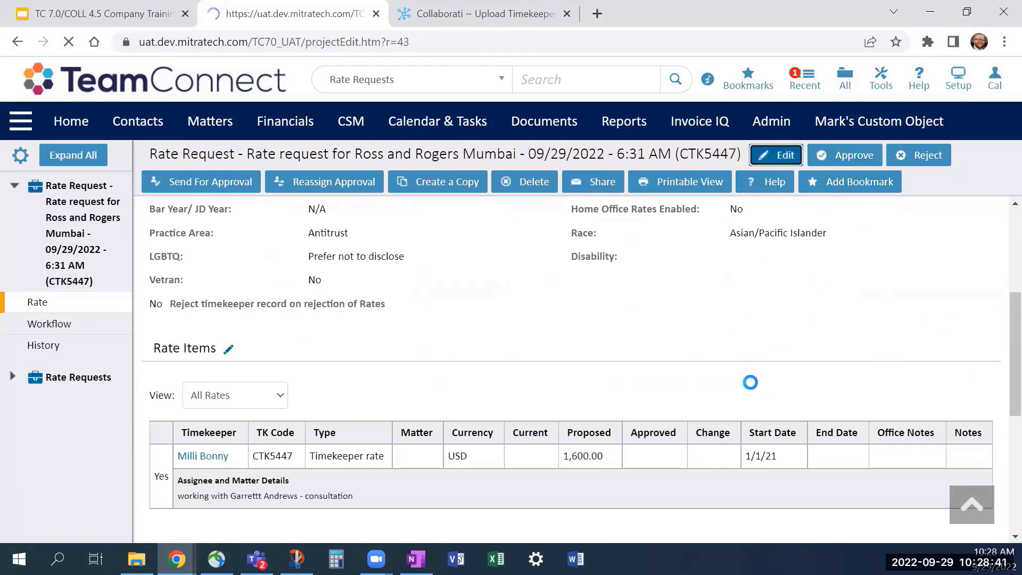
{"action": "scroll", "coordinate": [532, 315], "scroll_direction": "down", "scroll_amount": 5}
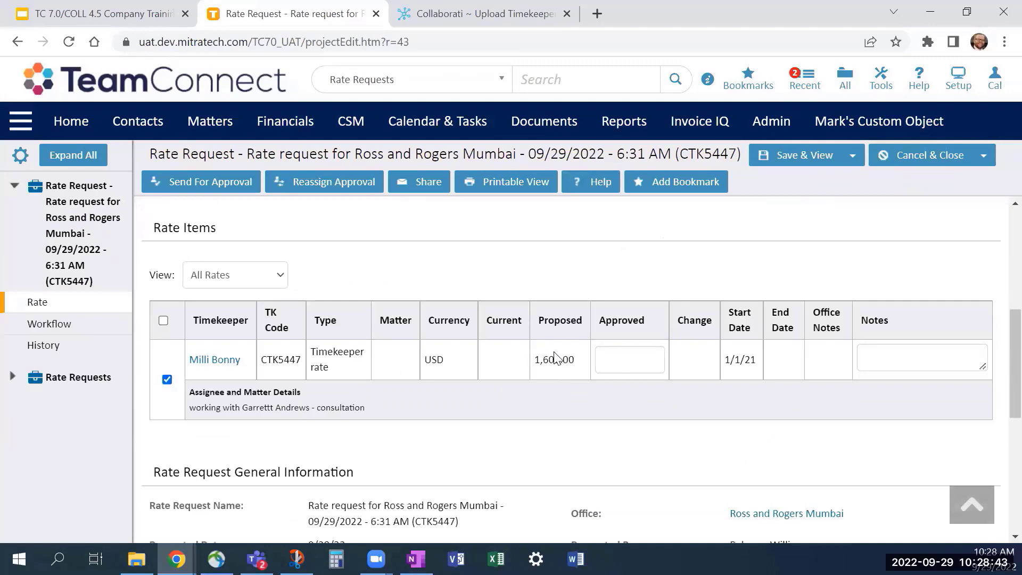
{"action": "left_click", "coordinate": [637, 359]}
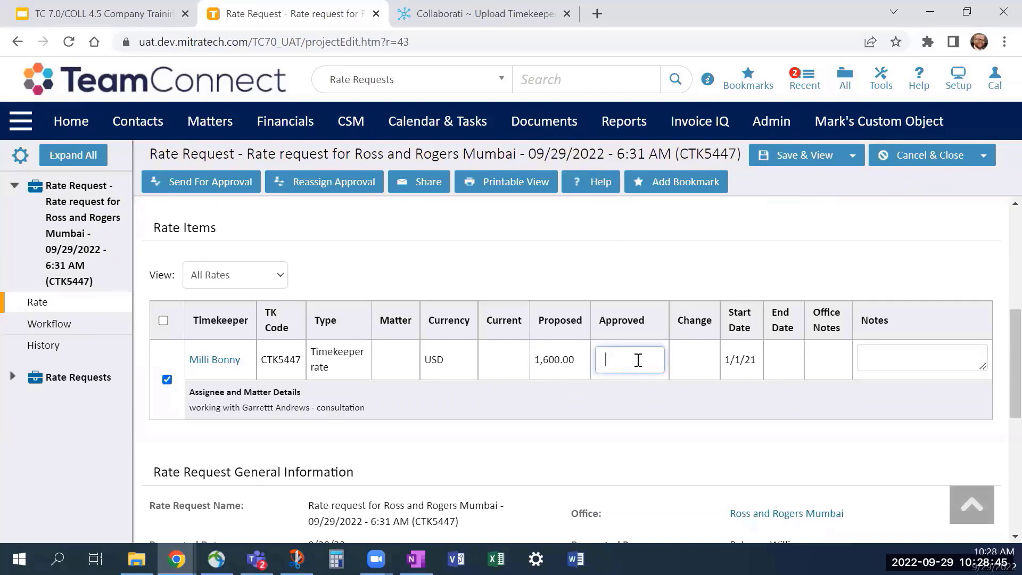
{"action": "type", "text": "160"}
{"action": "left_click", "coordinate": [811, 161]}
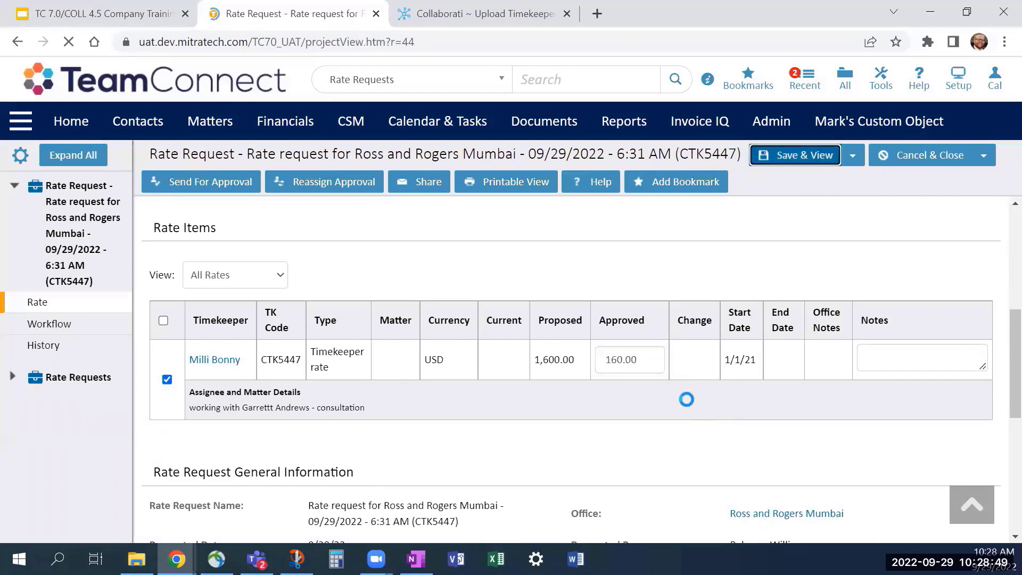
- Approve the Ross and Rogers Mumbai rate request without an internal comment and return to the CSM page
{"action": "left_click", "coordinate": [846, 155]}
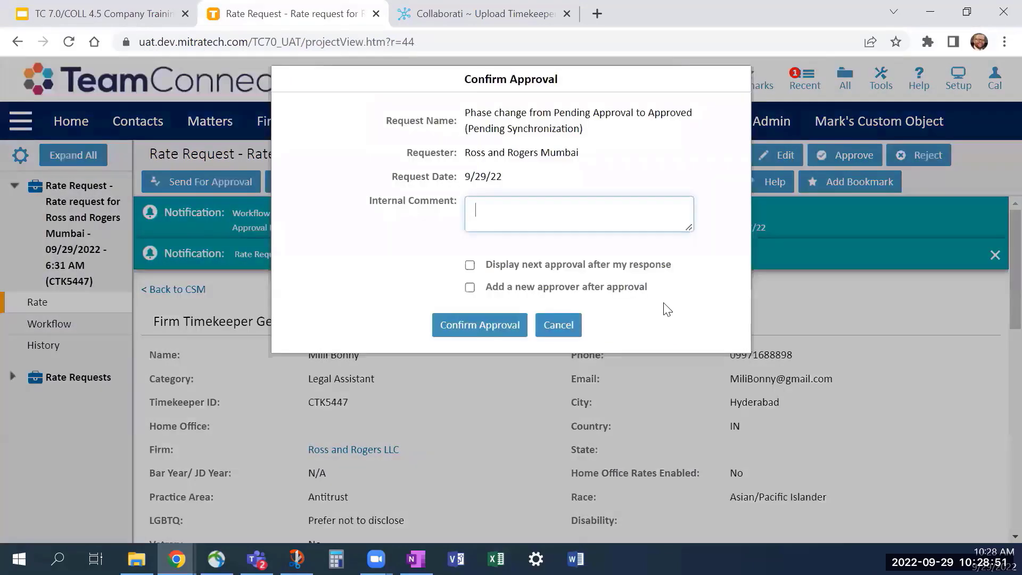
{"action": "left_click", "coordinate": [469, 336]}
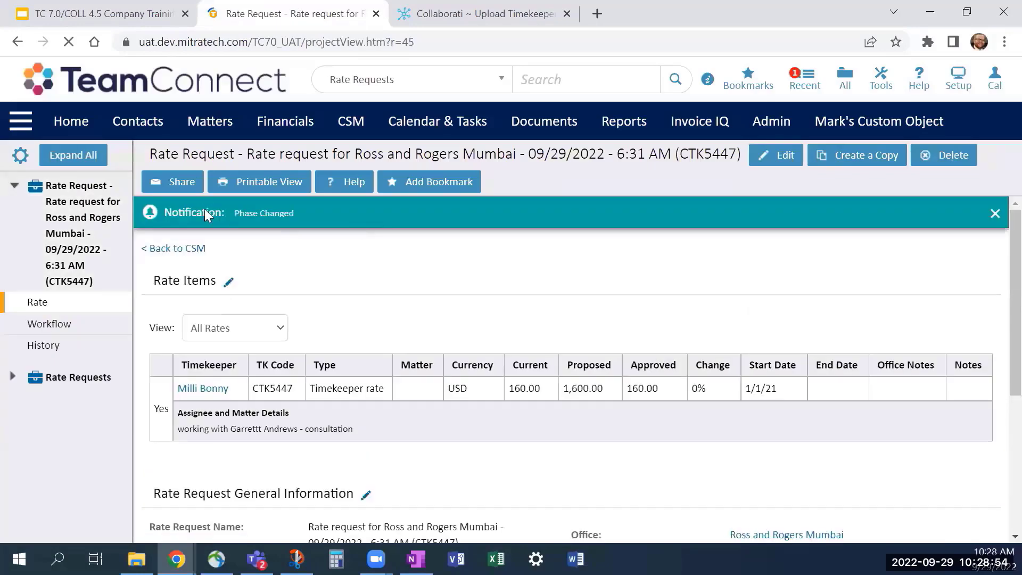
{"action": "left_click", "coordinate": [159, 248]}
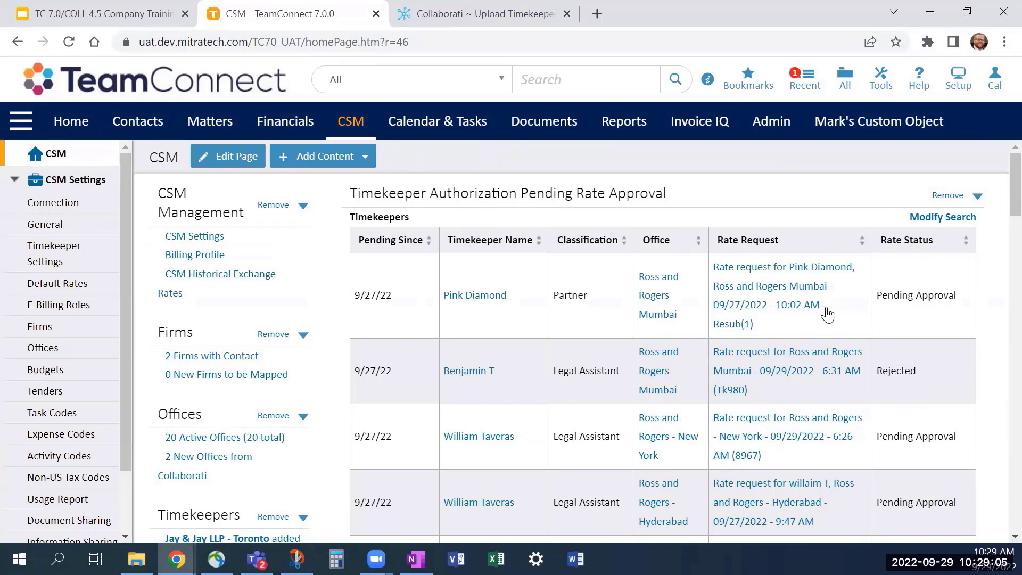
- Open the Ross and Rogers - New York rate request pending since 9/27/22 and examine its general information and firm office comments
{"action": "left_click", "coordinate": [866, 352]}
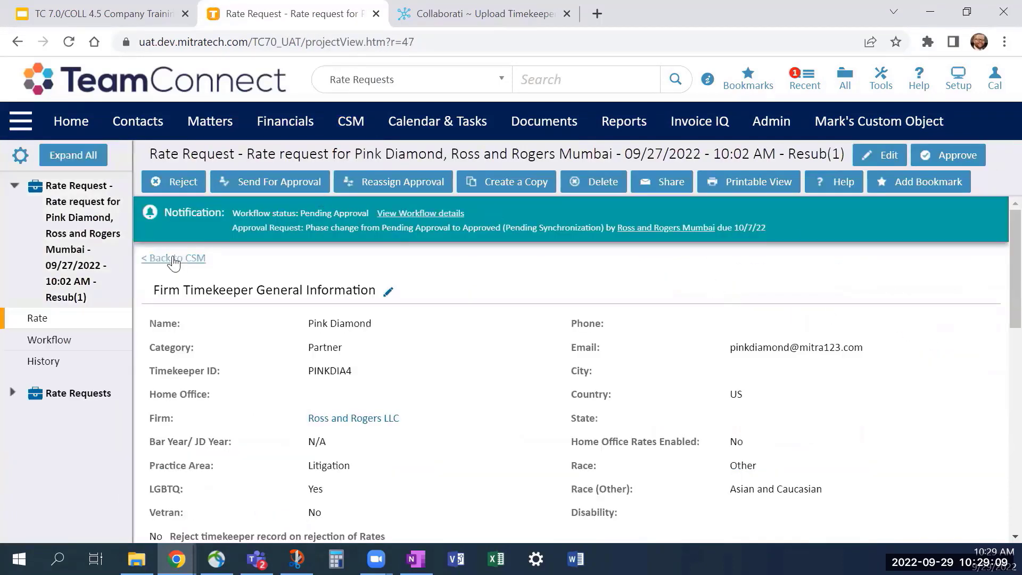
{"action": "left_click", "coordinate": [174, 259]}
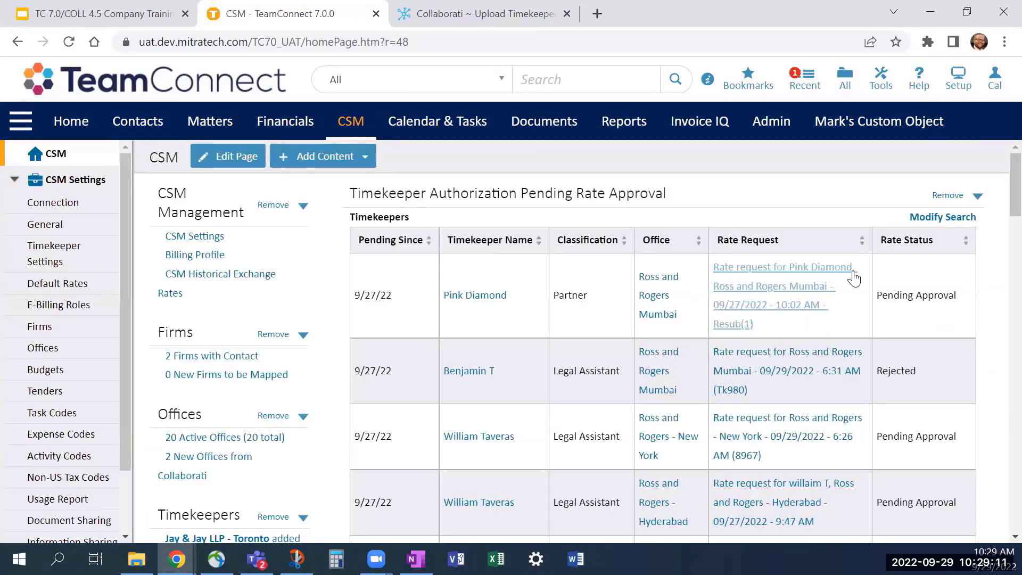
{"action": "scroll", "coordinate": [930, 325], "scroll_direction": "down", "scroll_amount": 3}
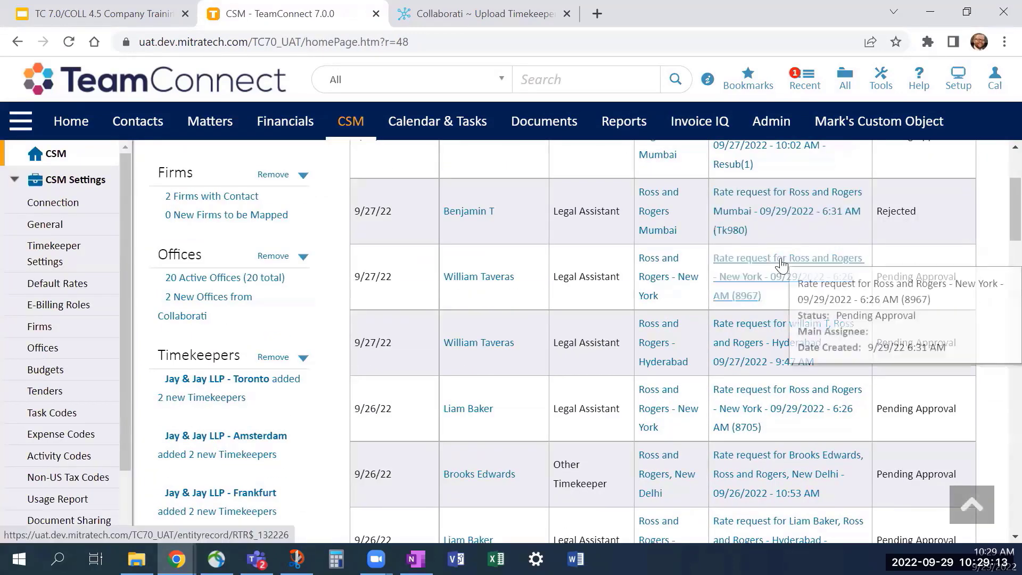
{"action": "left_click", "coordinate": [781, 263]}
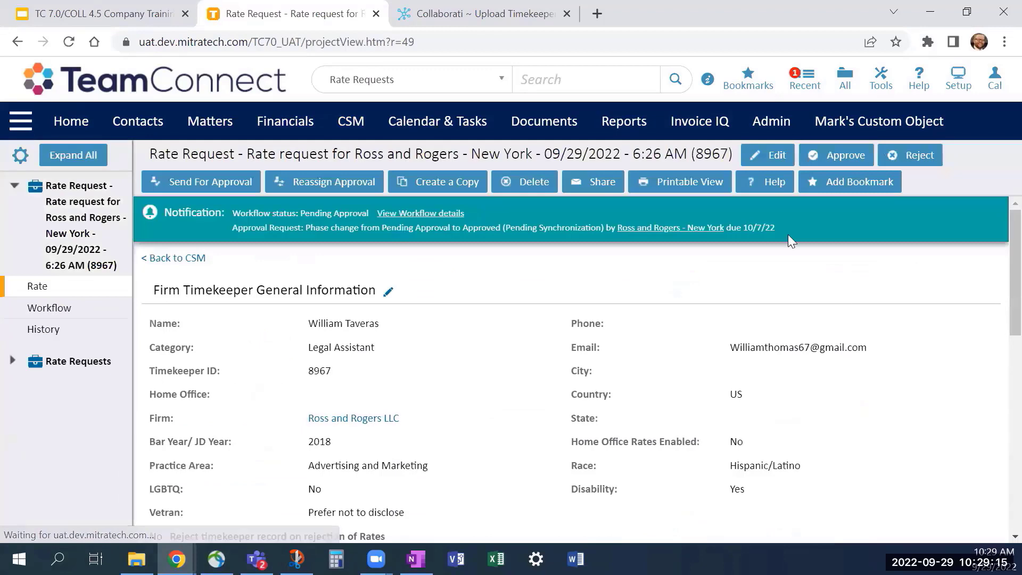
{"action": "scroll", "coordinate": [358, 393], "scroll_direction": "down", "scroll_amount": 6}
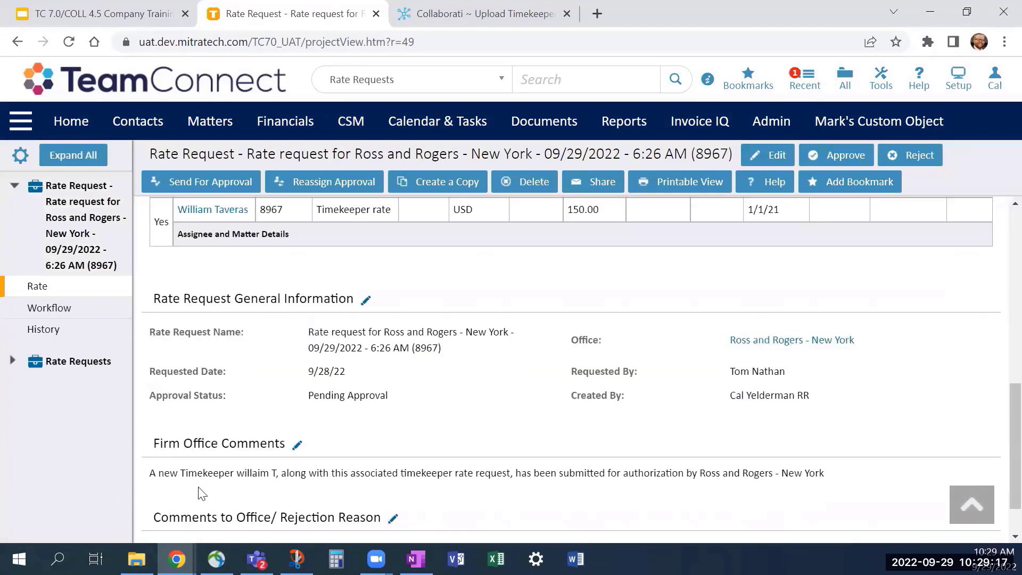
{"action": "scroll", "coordinate": [168, 477], "scroll_direction": "down", "scroll_amount": 2}
- Edit the New York rate request, enter "Incorrect Practice Area rate" as the comment to office or rejection reason, and save it
{"action": "left_click", "coordinate": [768, 154]}
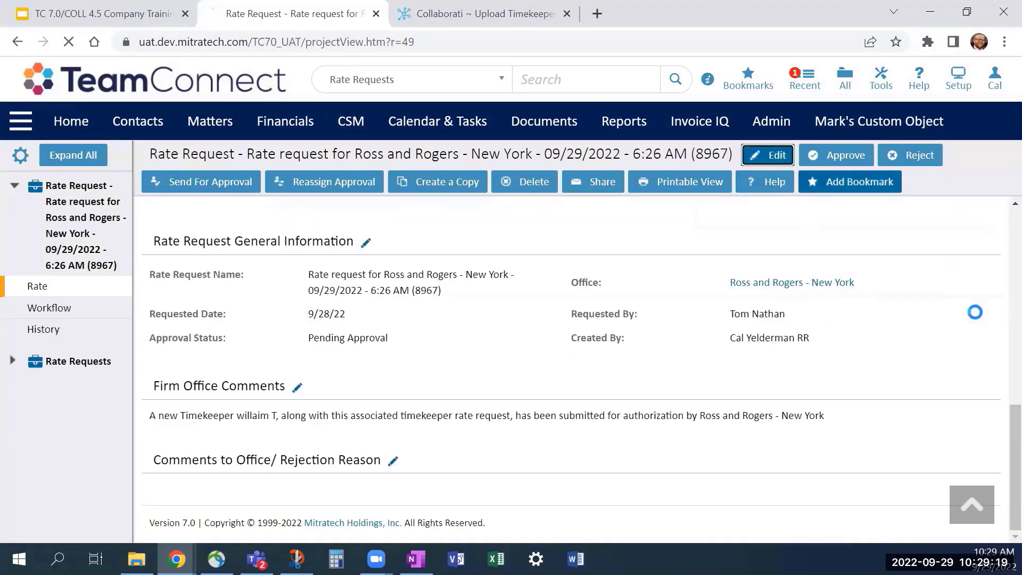
{"action": "scroll", "coordinate": [337, 424], "scroll_direction": "down", "scroll_amount": 10}
{"action": "left_click", "coordinate": [417, 388]}
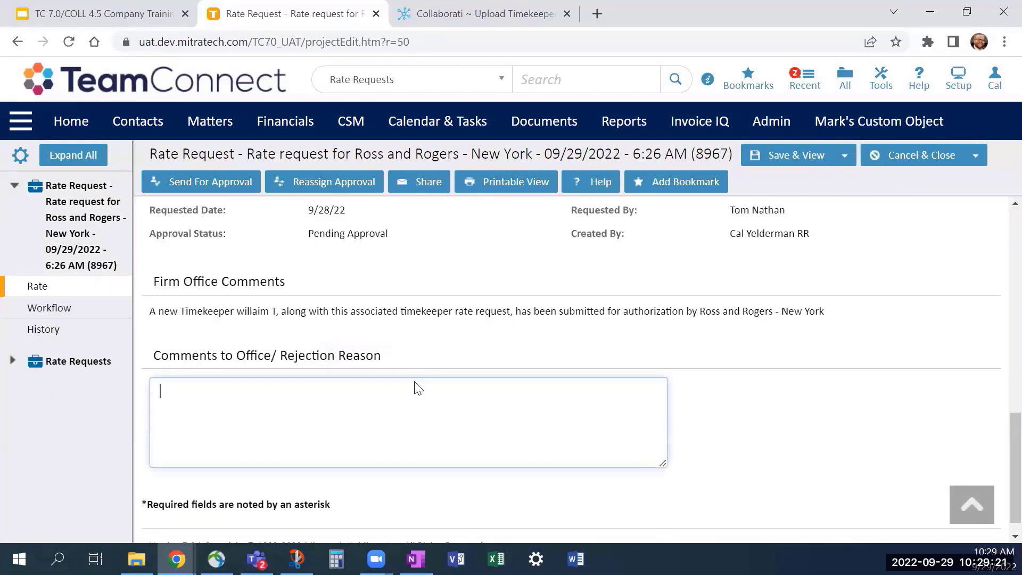
{"action": "scroll", "coordinate": [409, 392], "scroll_direction": "up", "scroll_amount": 6}
{"action": "scroll", "coordinate": [399, 281], "scroll_direction": "up", "scroll_amount": 7}
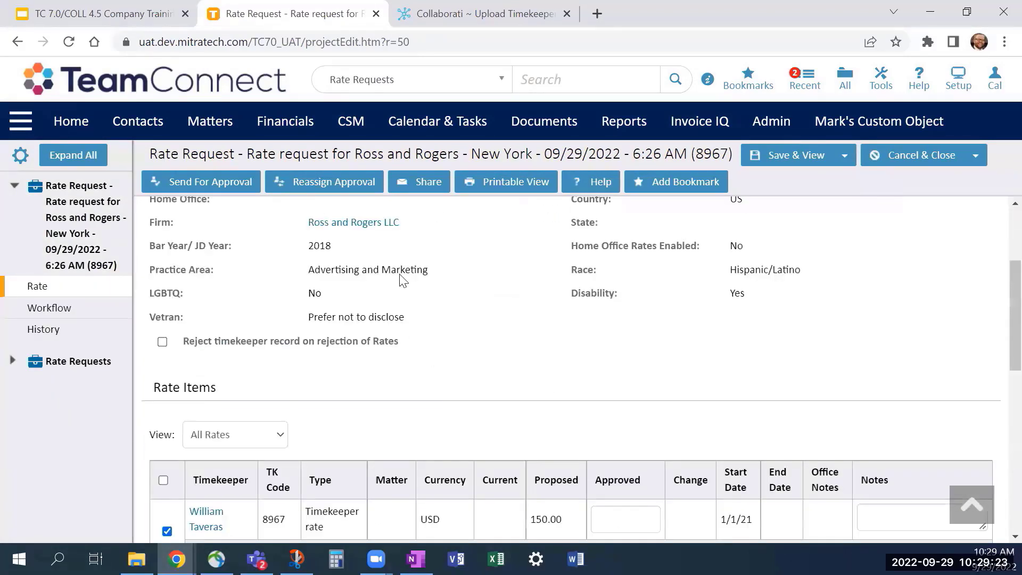
{"action": "scroll", "coordinate": [495, 393], "scroll_direction": "down", "scroll_amount": 10}
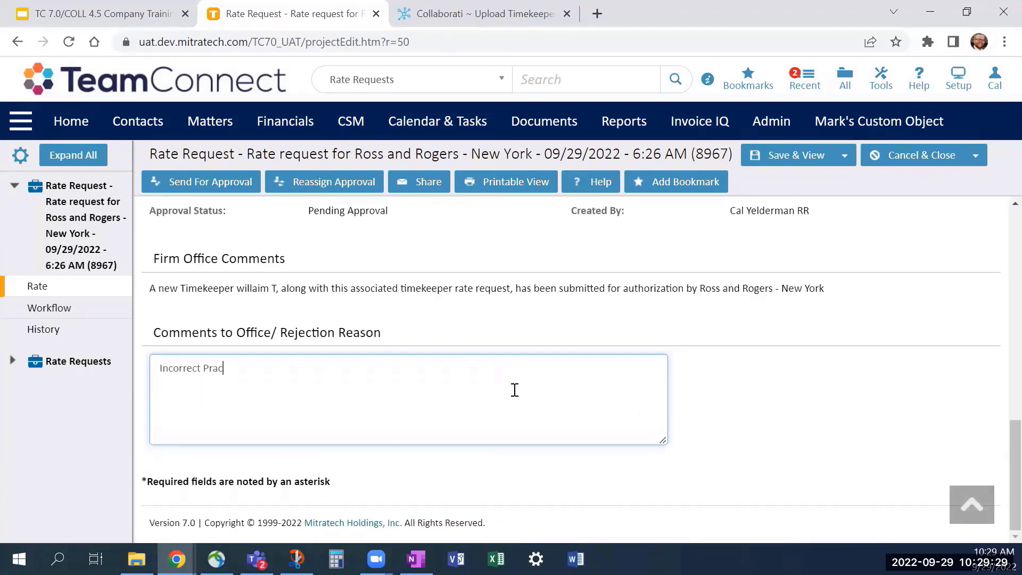
{"action": "type", "text": "tice Area rate"}
{"action": "left_click", "coordinate": [796, 155]}
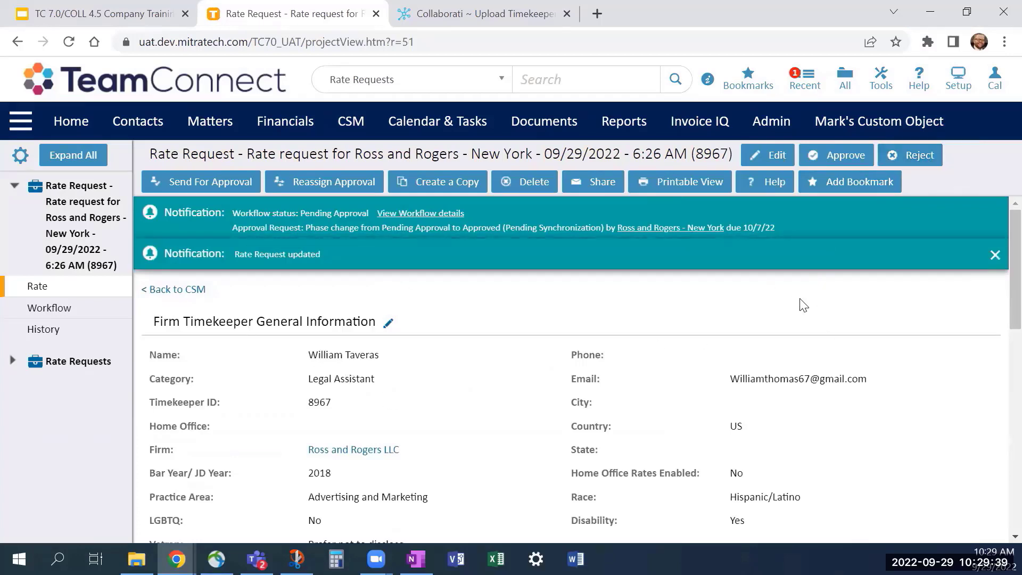
- Review the New York rate request's timekeeper information, reject the request, and return to the CSM page
{"action": "scroll", "coordinate": [803, 305], "scroll_direction": "down", "scroll_amount": 3}
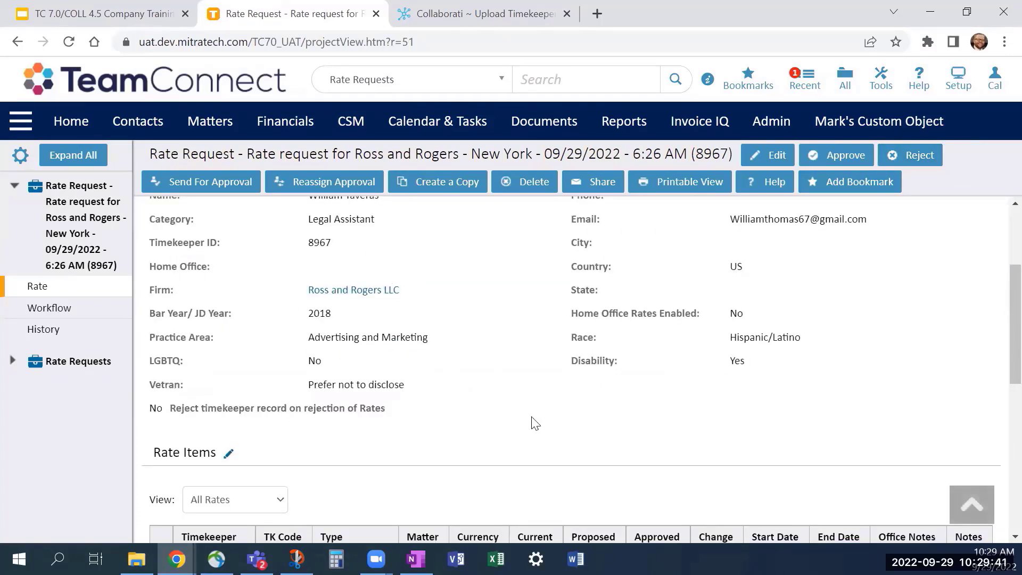
{"action": "scroll", "coordinate": [534, 423], "scroll_direction": "up", "scroll_amount": 4}
{"action": "scroll", "coordinate": [926, 363], "scroll_direction": "down", "scroll_amount": 2}
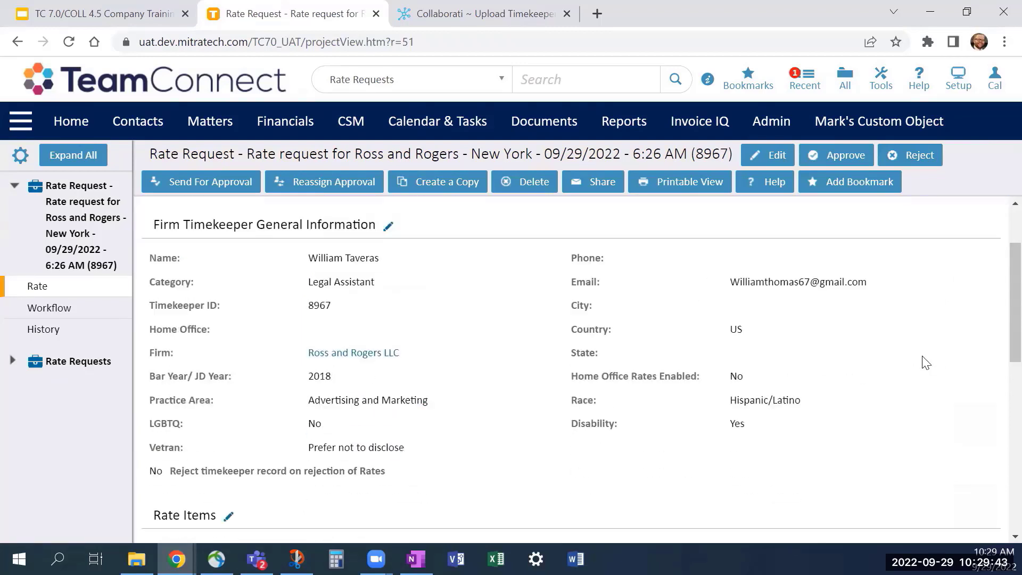
{"action": "scroll", "coordinate": [926, 363], "scroll_direction": "down", "scroll_amount": 4}
{"action": "scroll", "coordinate": [894, 312], "scroll_direction": "up", "scroll_amount": 3}
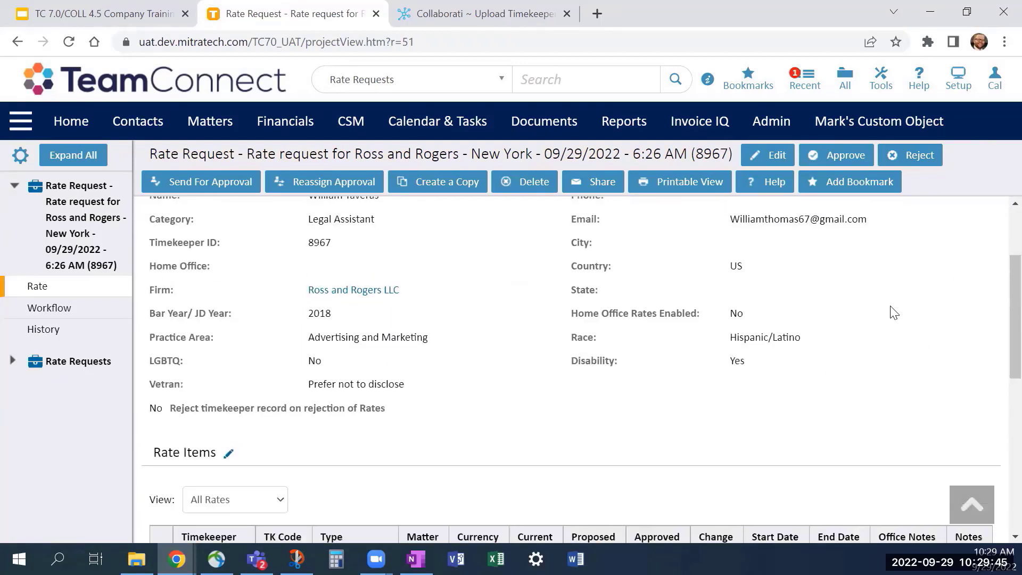
{"action": "scroll", "coordinate": [894, 313], "scroll_direction": "up", "scroll_amount": 3}
{"action": "left_click", "coordinate": [917, 155]}
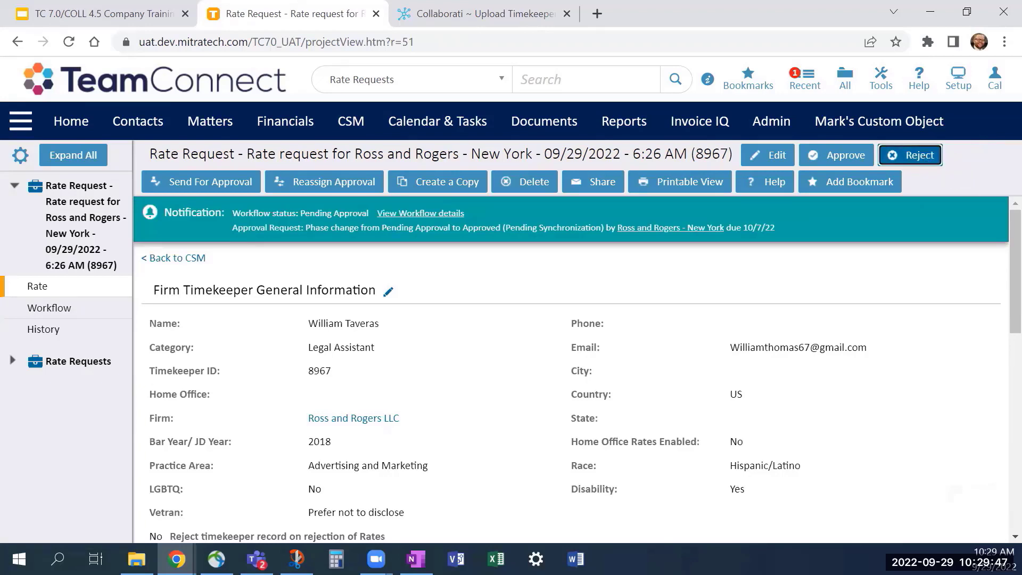
{"action": "left_click", "coordinate": [502, 299]}
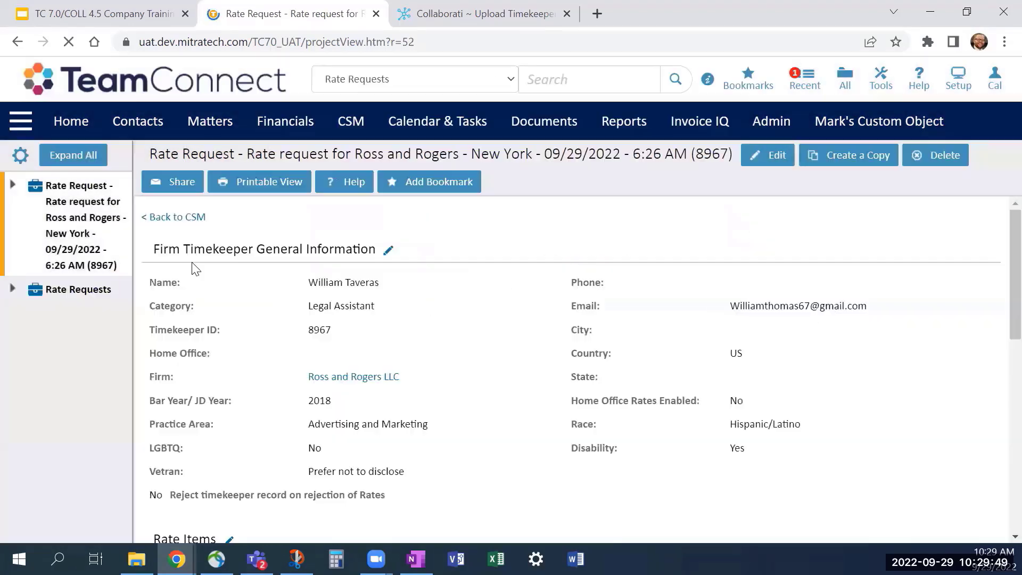
{"action": "left_click", "coordinate": [169, 249]}
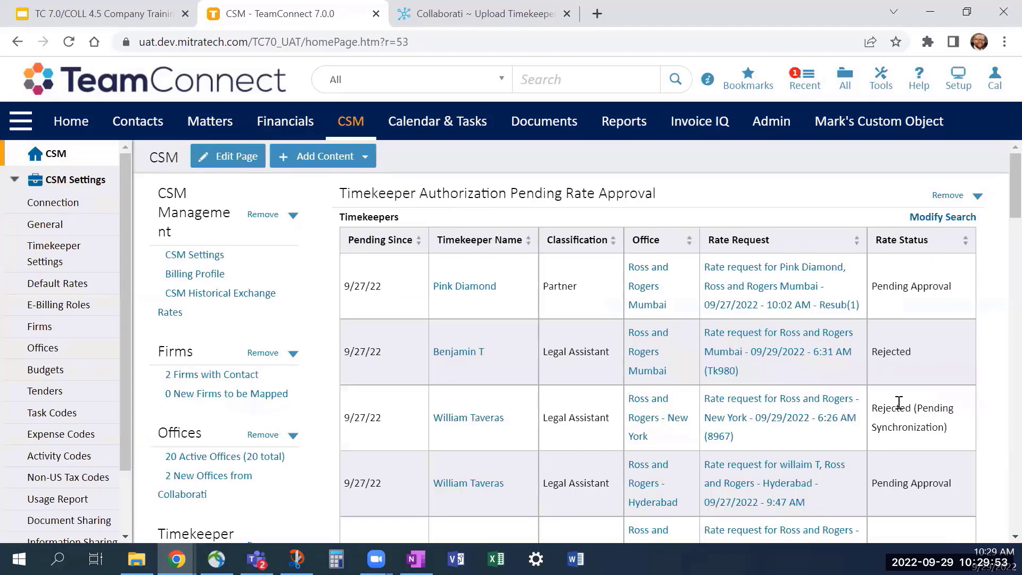
- Open the Ross and Rogers - New York rate request pending since 9/26/22 and examine its timekeeper details, rate items and firm office comments
{"action": "scroll", "coordinate": [949, 407], "scroll_direction": "down", "scroll_amount": 3}
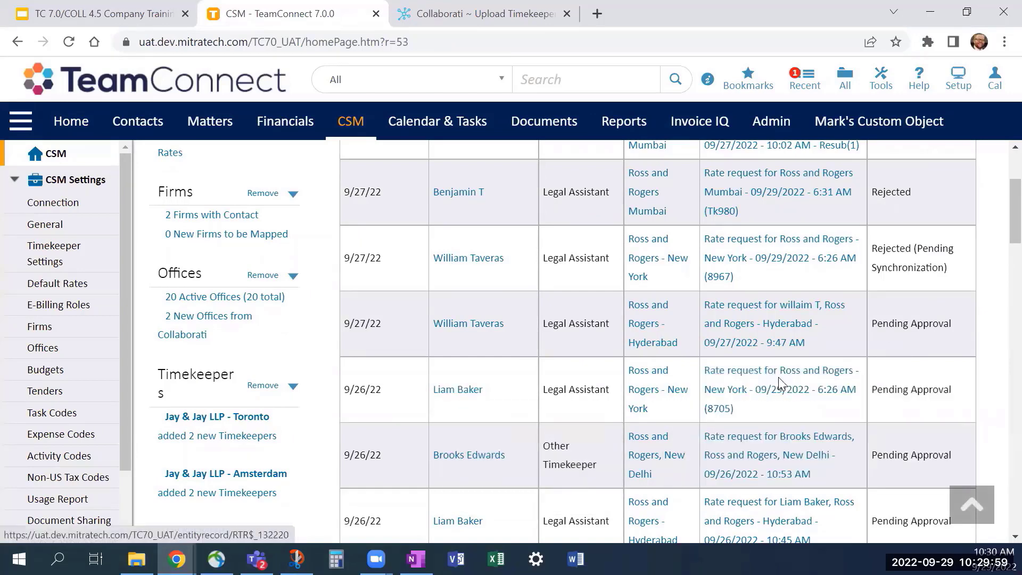
{"action": "left_click", "coordinate": [796, 394]}
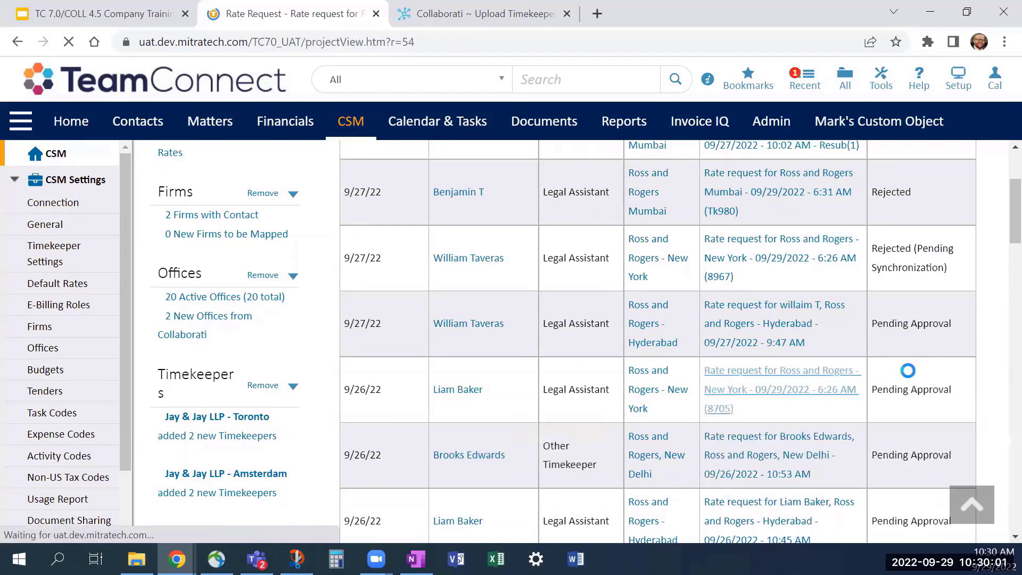
{"action": "scroll", "coordinate": [583, 337], "scroll_direction": "down", "scroll_amount": 3}
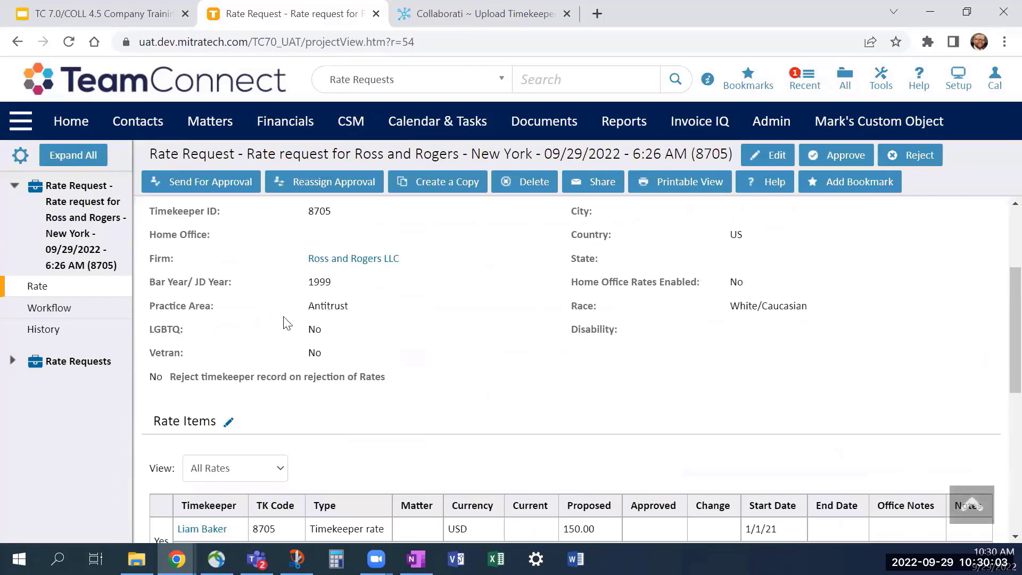
{"action": "scroll", "coordinate": [713, 319], "scroll_direction": "down", "scroll_amount": 5}
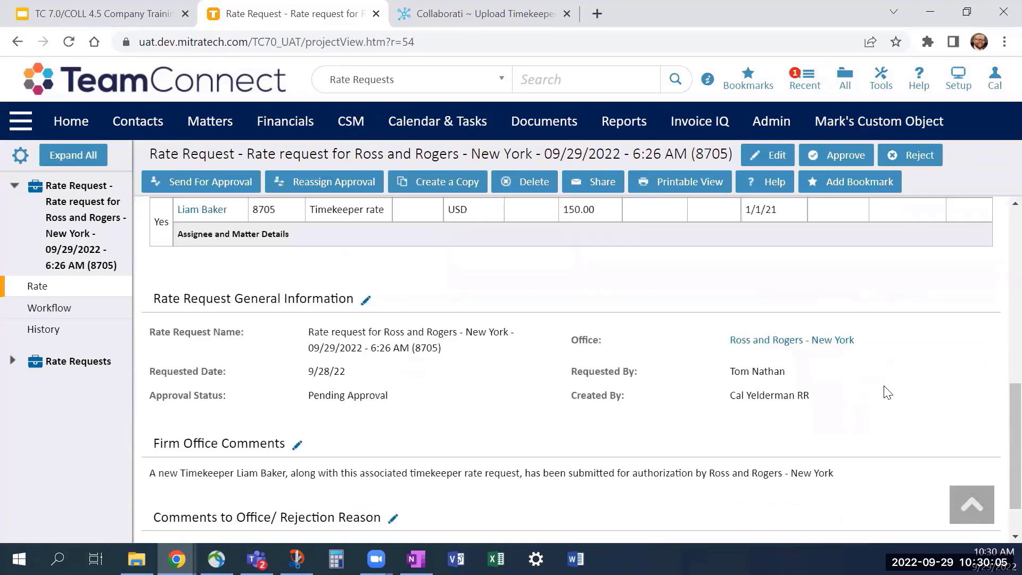
{"action": "scroll", "coordinate": [755, 417], "scroll_direction": "up", "scroll_amount": 3}
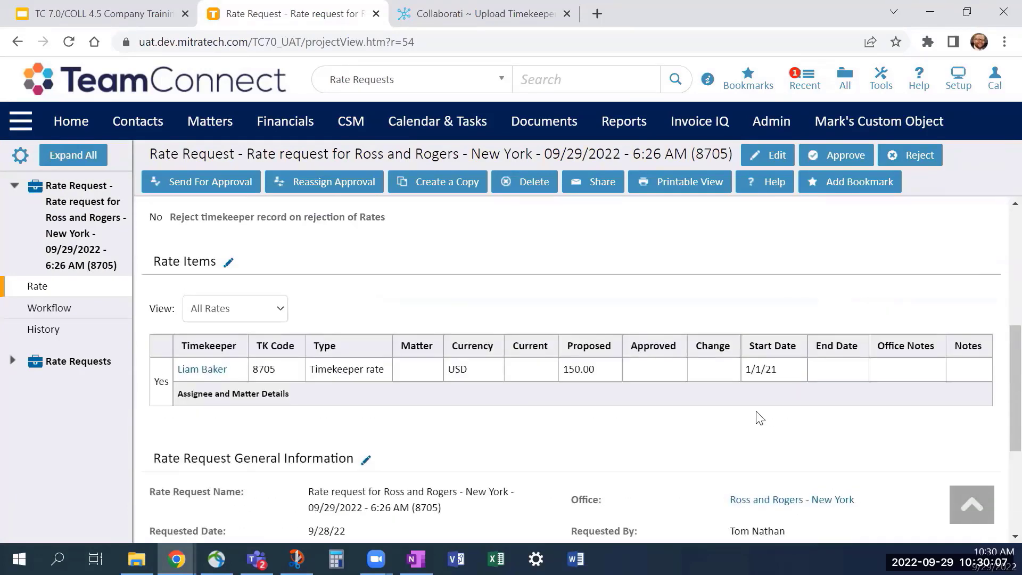
{"action": "scroll", "coordinate": [759, 418], "scroll_direction": "down", "scroll_amount": 3}
{"action": "scroll", "coordinate": [760, 419], "scroll_direction": "down", "scroll_amount": 1}
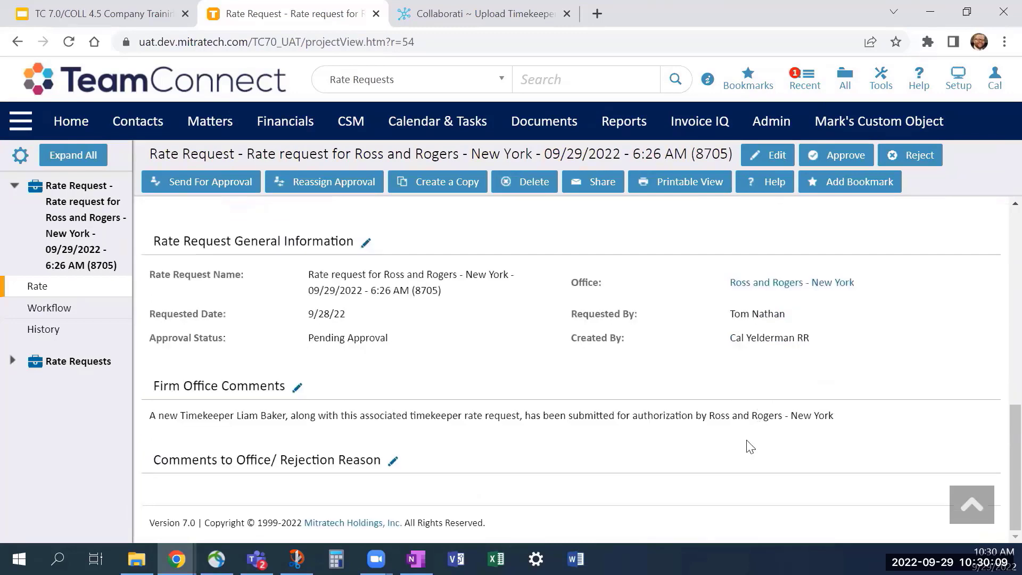
{"action": "scroll", "coordinate": [751, 445], "scroll_direction": "up", "scroll_amount": 9}
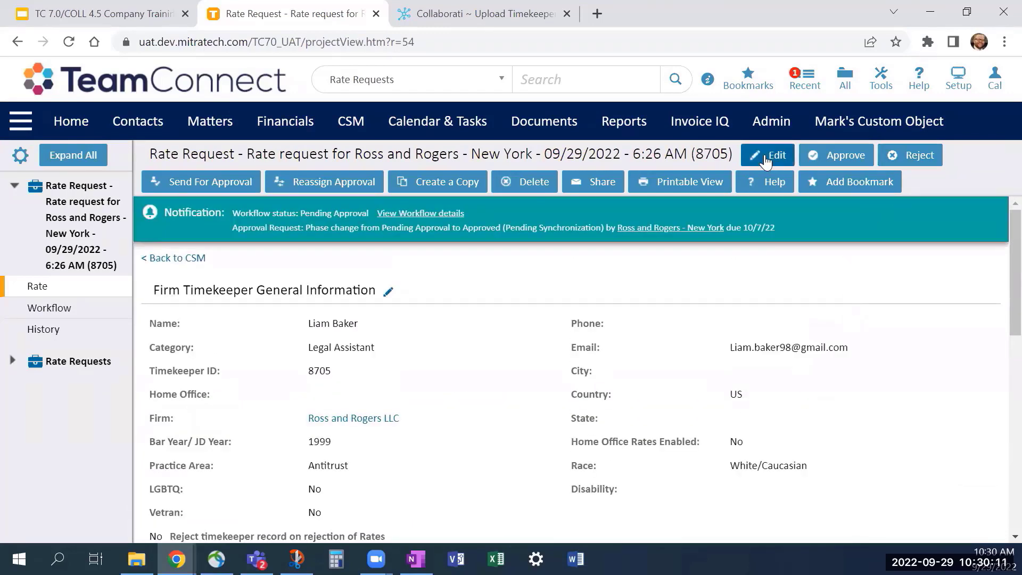
- Edit the request with rejection reason "incorrect timekeeper - not working on antitrust", enable rejecting the timekeeper record on rejection of rates, and save it
{"action": "left_click", "coordinate": [765, 157]}
{"action": "scroll", "coordinate": [422, 422], "scroll_direction": "down", "scroll_amount": 10}
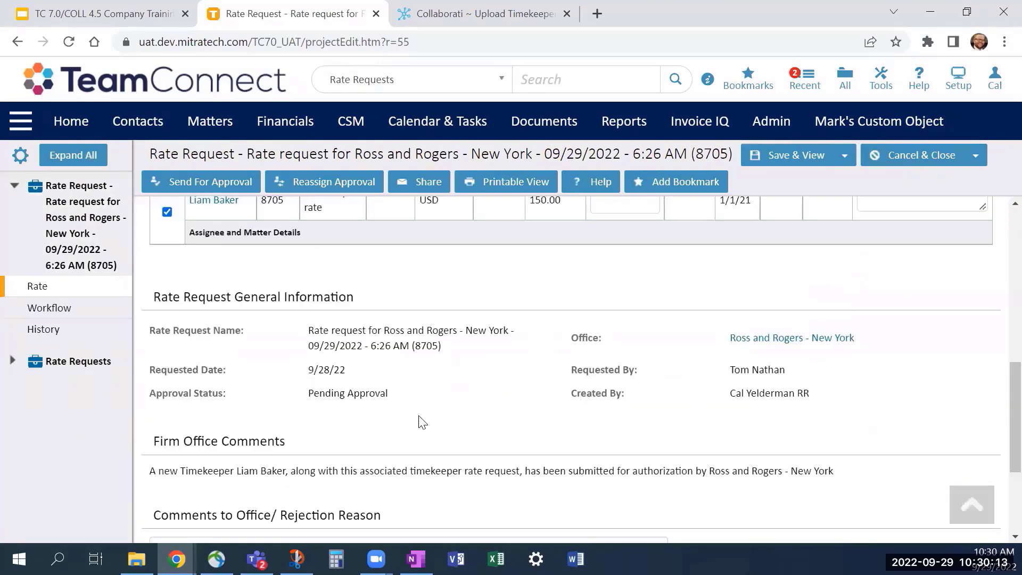
{"action": "scroll", "coordinate": [422, 422], "scroll_direction": "down", "scroll_amount": 3}
{"action": "left_click", "coordinate": [362, 421]}
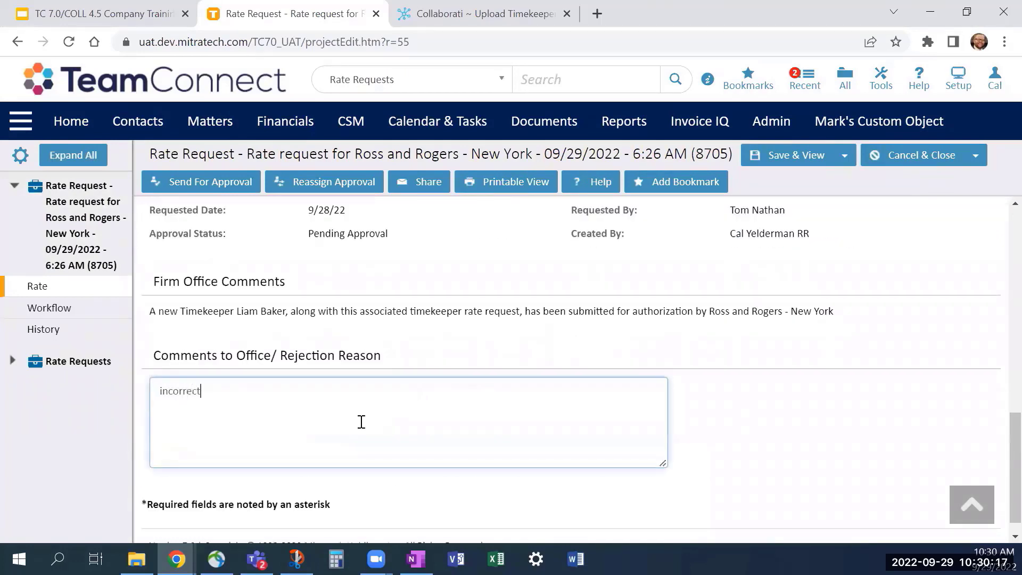
{"action": "type", "text": "incorrect timekeeper - not working on an"}
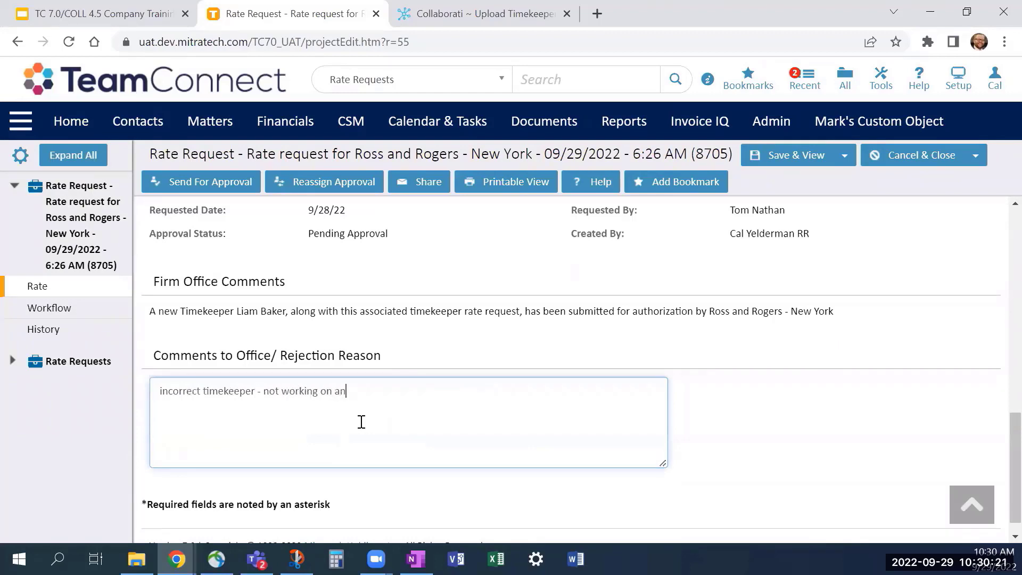
{"action": "type", "text": "titrust"}
{"action": "scroll", "coordinate": [361, 421], "scroll_direction": "up", "scroll_amount": 10}
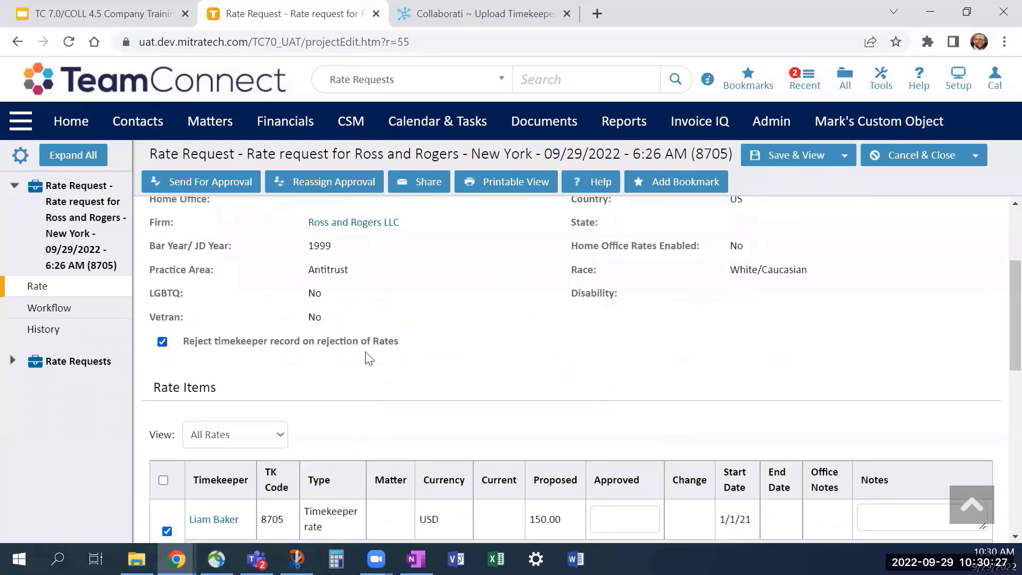
{"action": "left_click", "coordinate": [794, 155]}
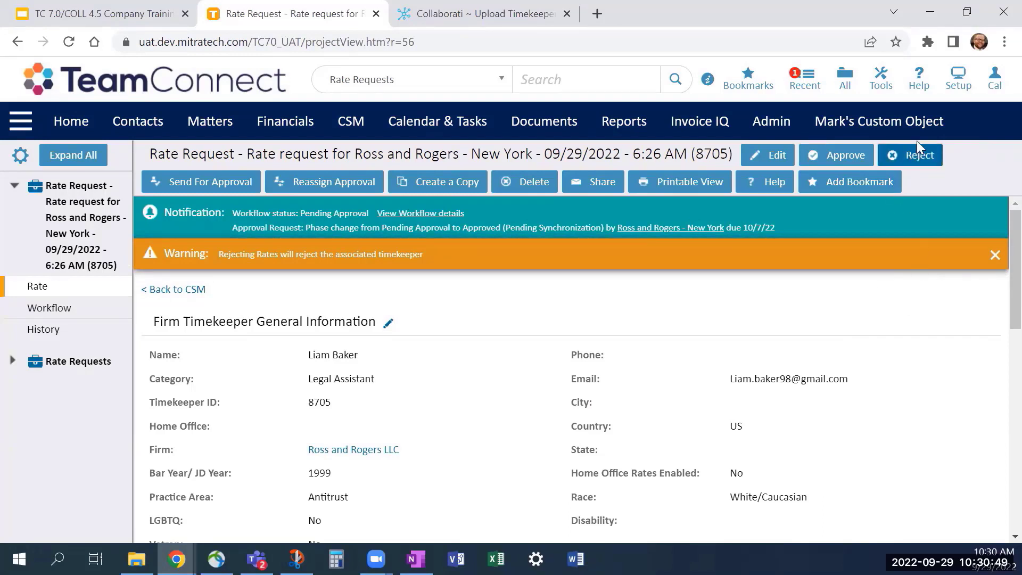
- Reject the New York rate request without an internal comment and review the request's history entries
{"action": "left_click", "coordinate": [925, 158]}
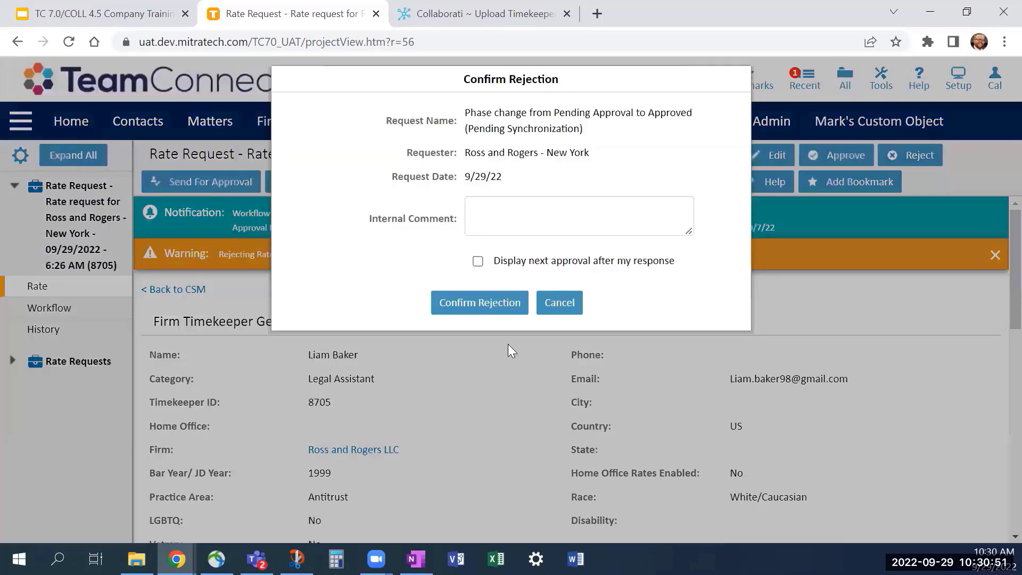
{"action": "left_click", "coordinate": [479, 303]}
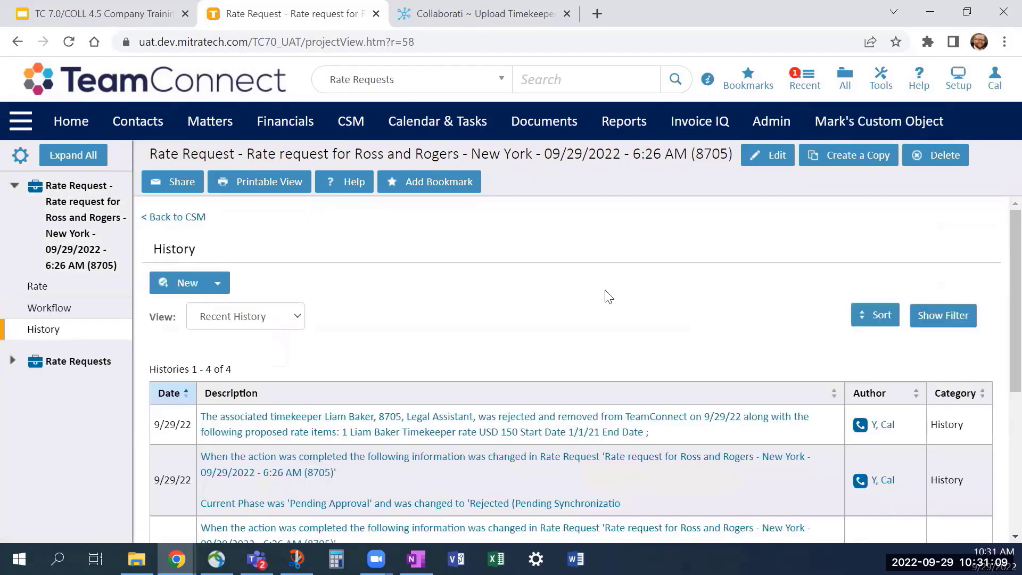
{"action": "scroll", "coordinate": [663, 259], "scroll_direction": "down", "scroll_amount": 3}
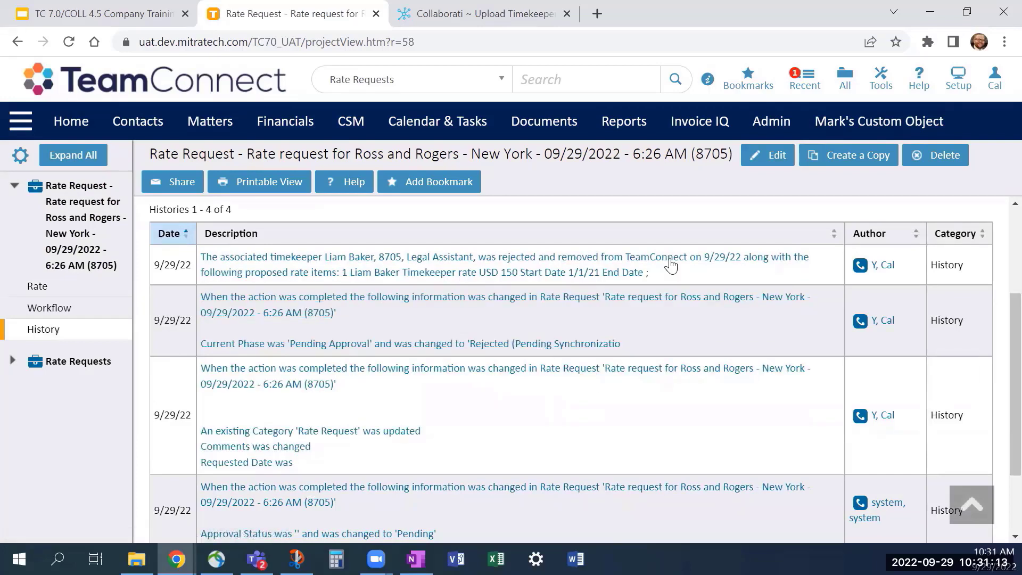
{"action": "mouse_move", "coordinate": [666, 257]}
{"action": "scroll", "coordinate": [763, 334], "scroll_direction": "up", "scroll_amount": 3}
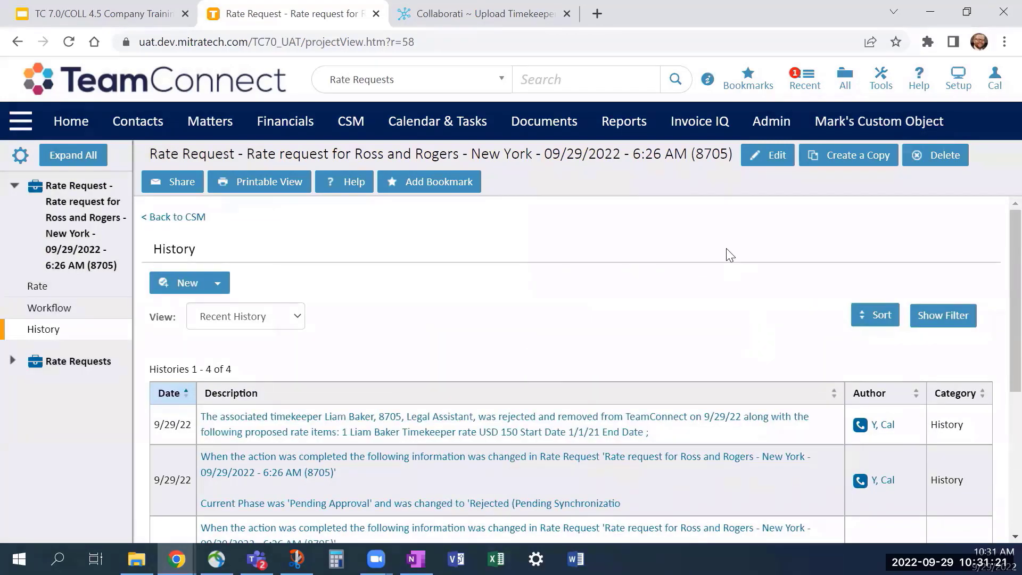
- Switch to Collaborati and open the list of timekeeper rate requests
{"action": "key", "text": "alt+Tab"}
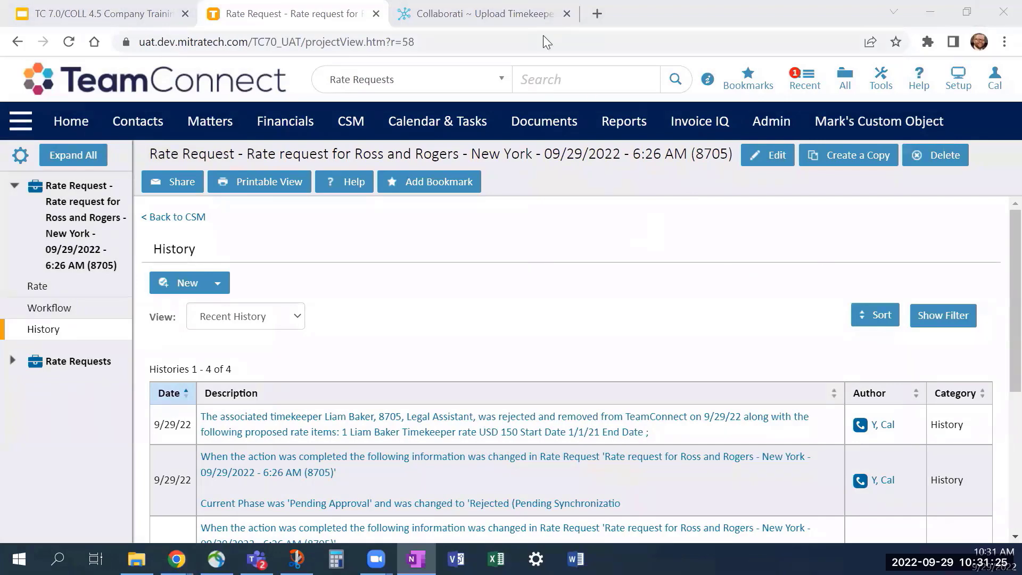
{"action": "left_click", "coordinate": [458, 13]}
{"action": "left_click", "coordinate": [309, 80]}
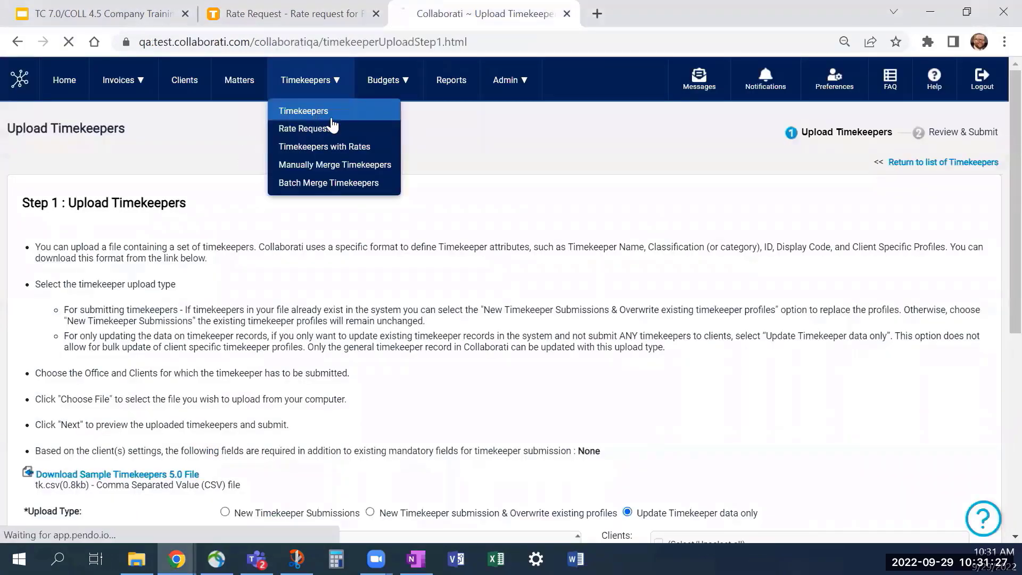
{"action": "left_click", "coordinate": [331, 118]}
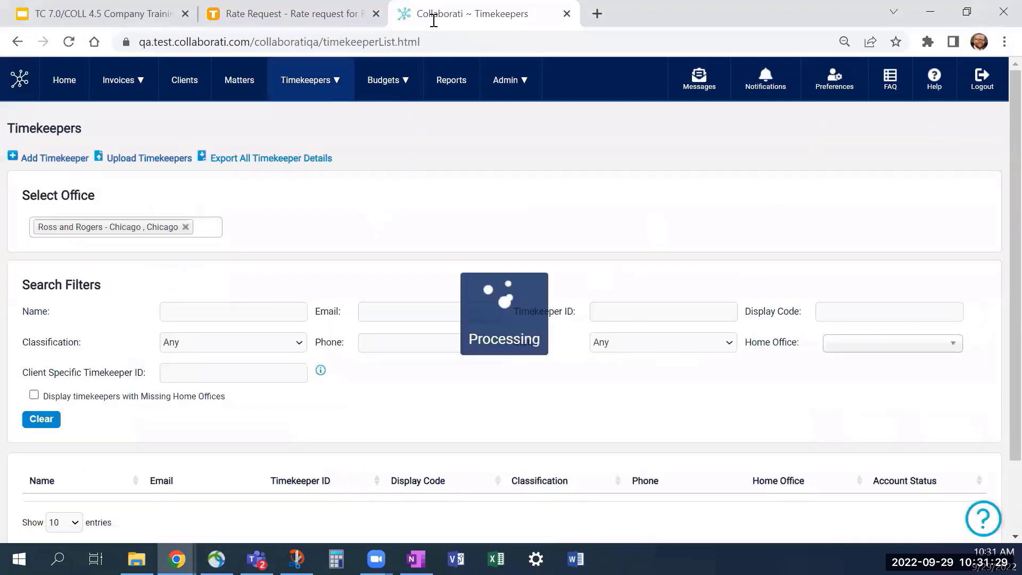
{"action": "left_click", "coordinate": [308, 80]}
{"action": "left_click", "coordinate": [319, 127]}
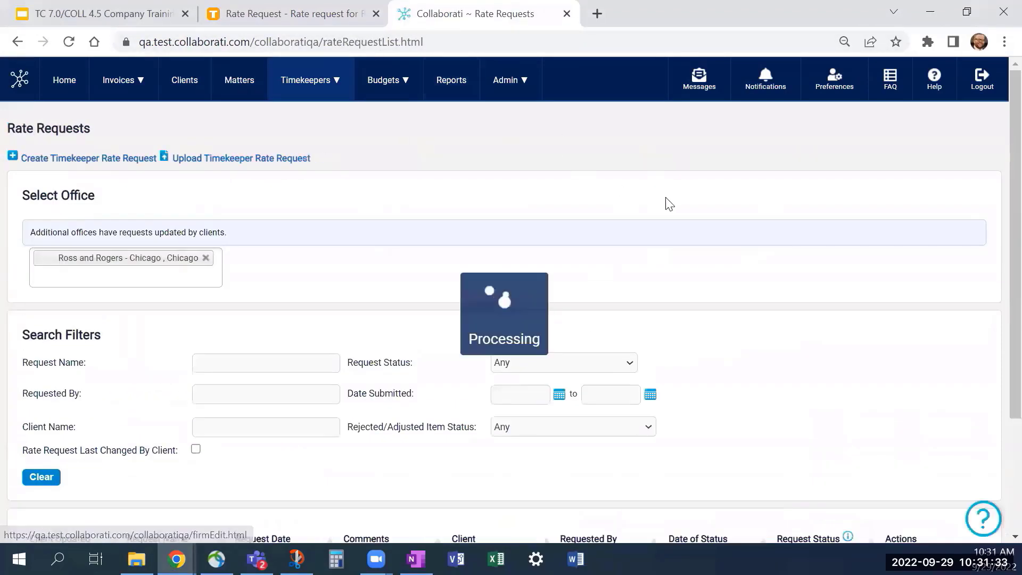
- Show rate requests for All Offices and filter them by the request status Rejected
{"action": "scroll", "coordinate": [787, 210], "scroll_direction": "down", "scroll_amount": 3}
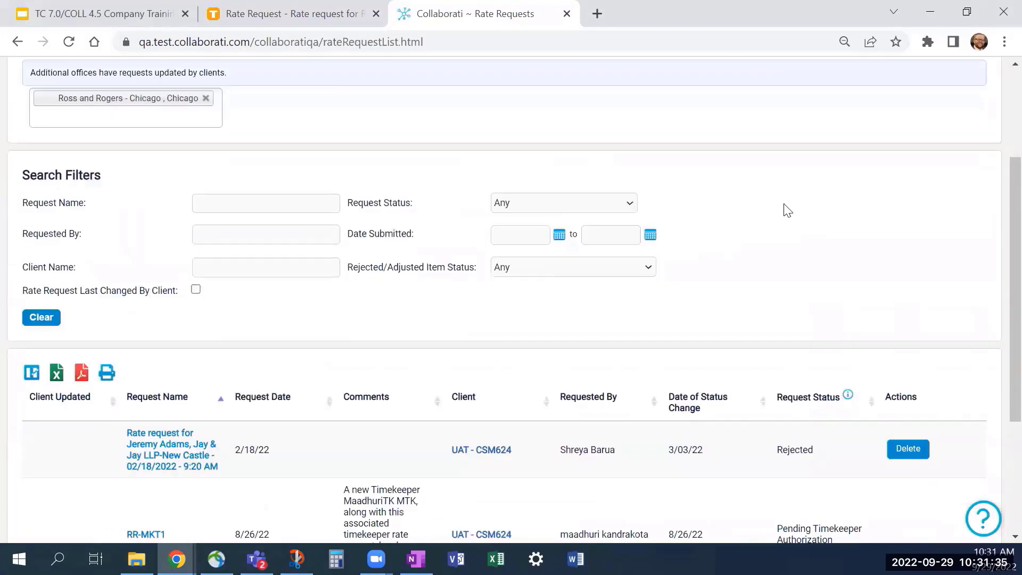
{"action": "left_click", "coordinate": [180, 107]}
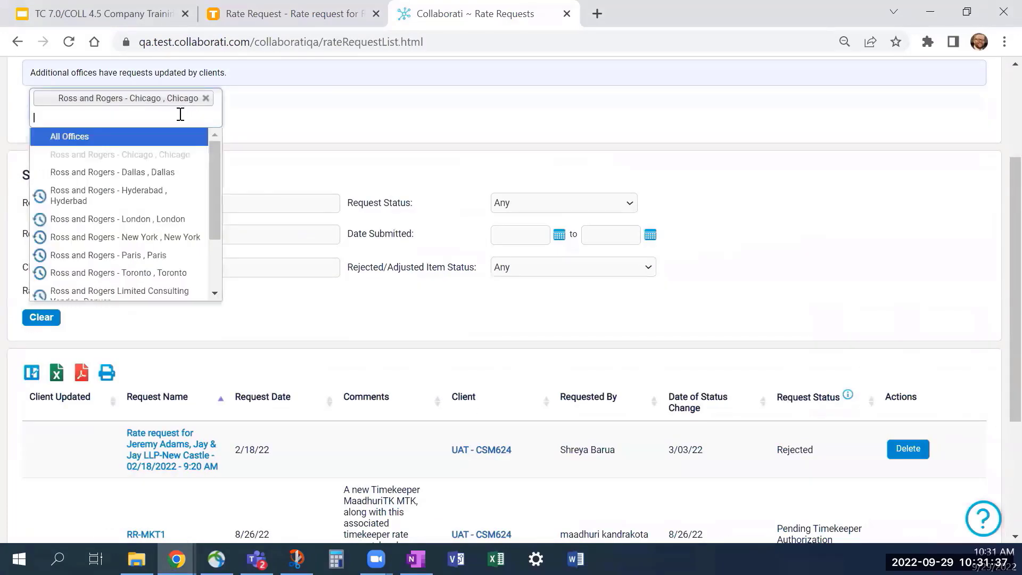
{"action": "left_click", "coordinate": [117, 140]}
{"action": "scroll", "coordinate": [673, 249], "scroll_direction": "down", "scroll_amount": 3}
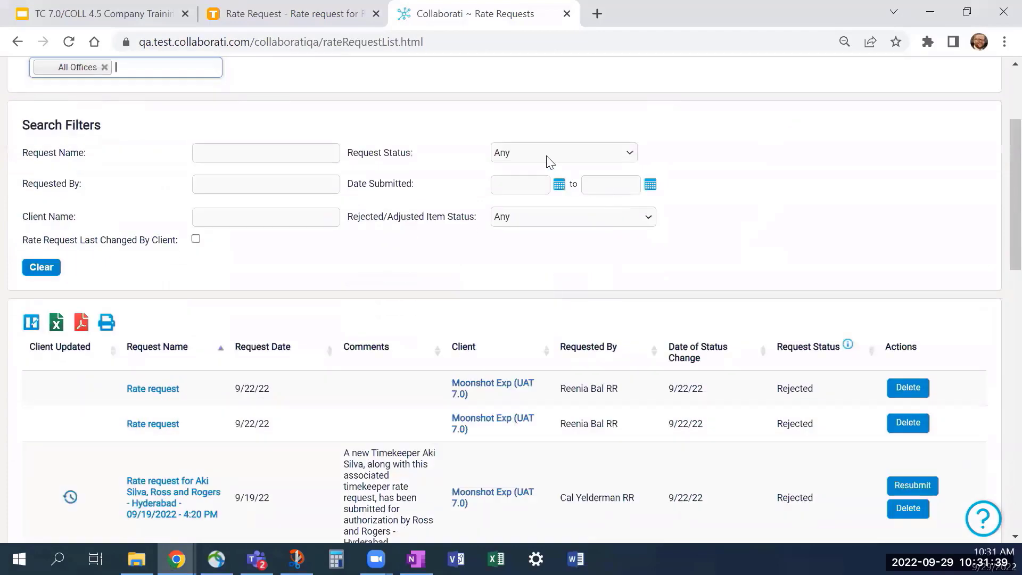
{"action": "left_click", "coordinate": [548, 154]}
{"action": "left_click", "coordinate": [555, 230]}
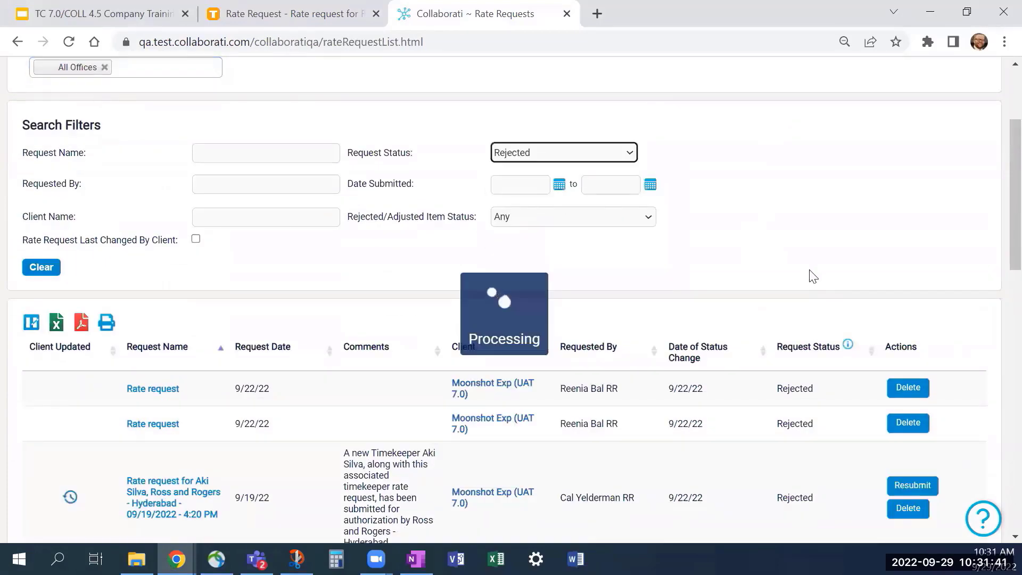
{"action": "left_click", "coordinate": [805, 179]}
{"action": "scroll", "coordinate": [808, 184], "scroll_direction": "down", "scroll_amount": 3}
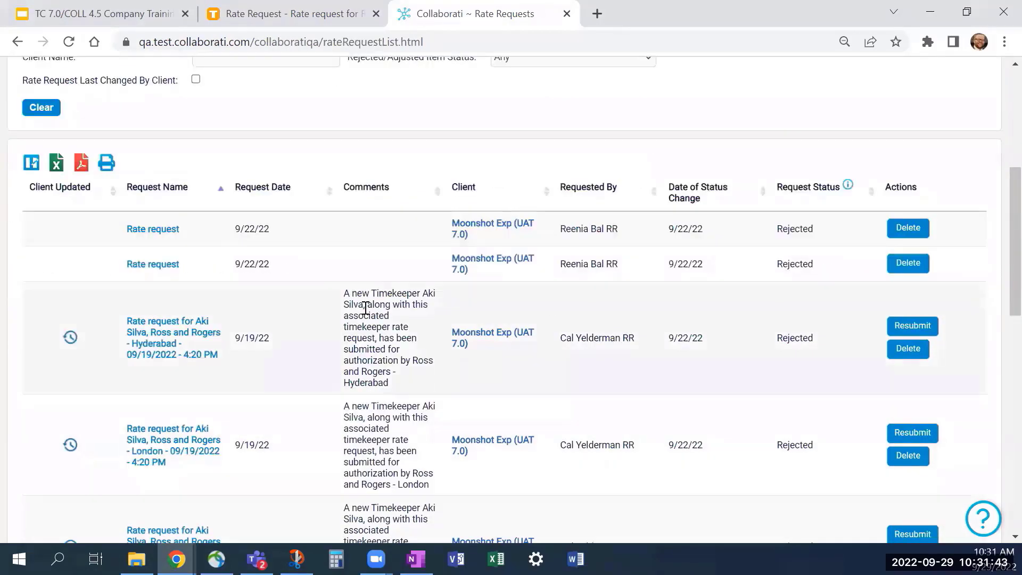
- Start resubmitting the rejected Ross and Rogers - Hyderabad rate request of 09/19/2022, giving "wrong rate from 2021" as the reason for resubmission
{"action": "left_click", "coordinate": [912, 326]}
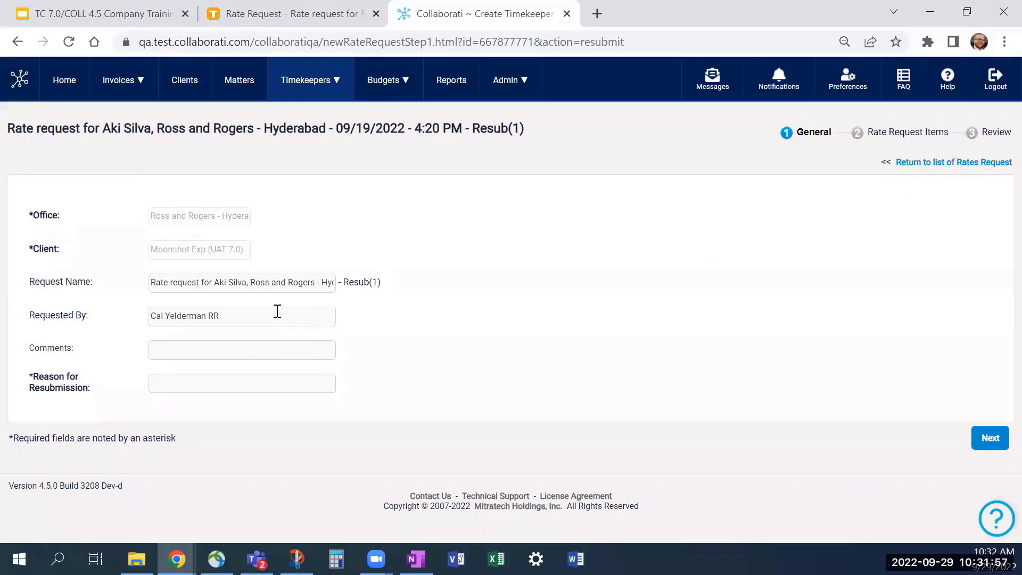
{"action": "left_click", "coordinate": [268, 371]}
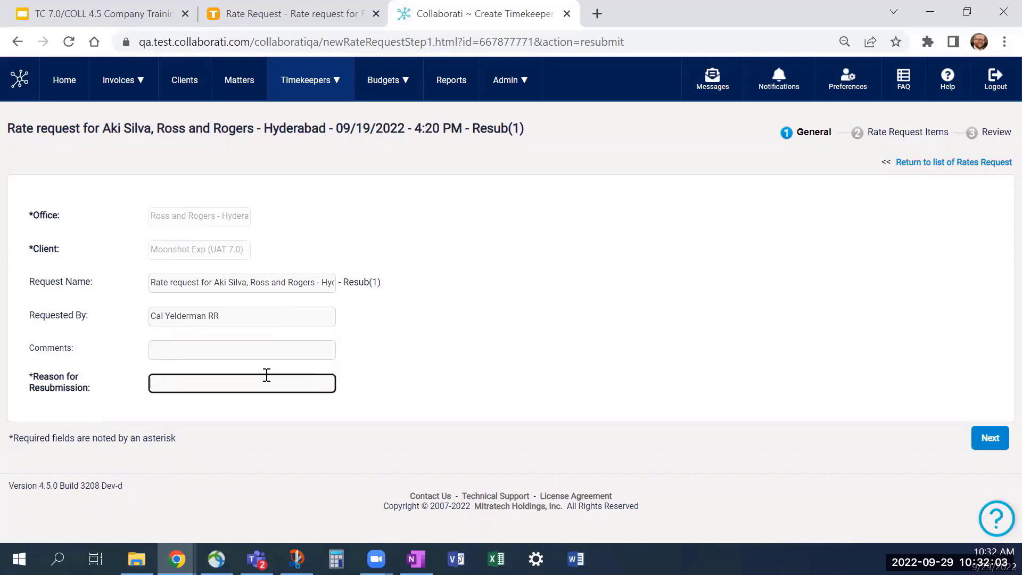
{"action": "type", "text": "wrong rate from 2021"}
{"action": "left_click", "coordinate": [990, 440]}
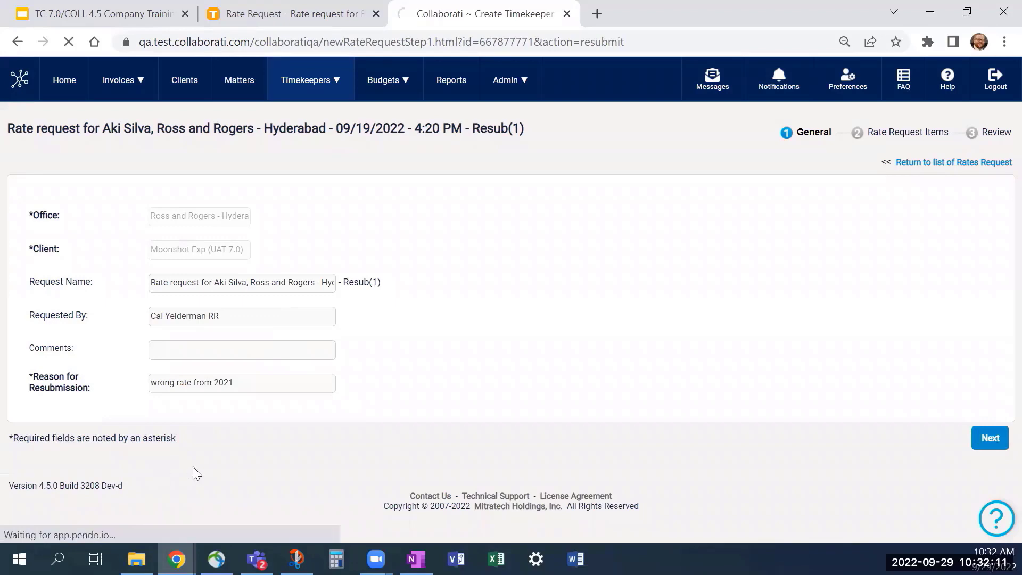
- Change the timekeeper rate item of the resubmission to 19,700.00 and proceed to the review stage
{"action": "scroll", "coordinate": [334, 415], "scroll_direction": "down", "scroll_amount": 4}
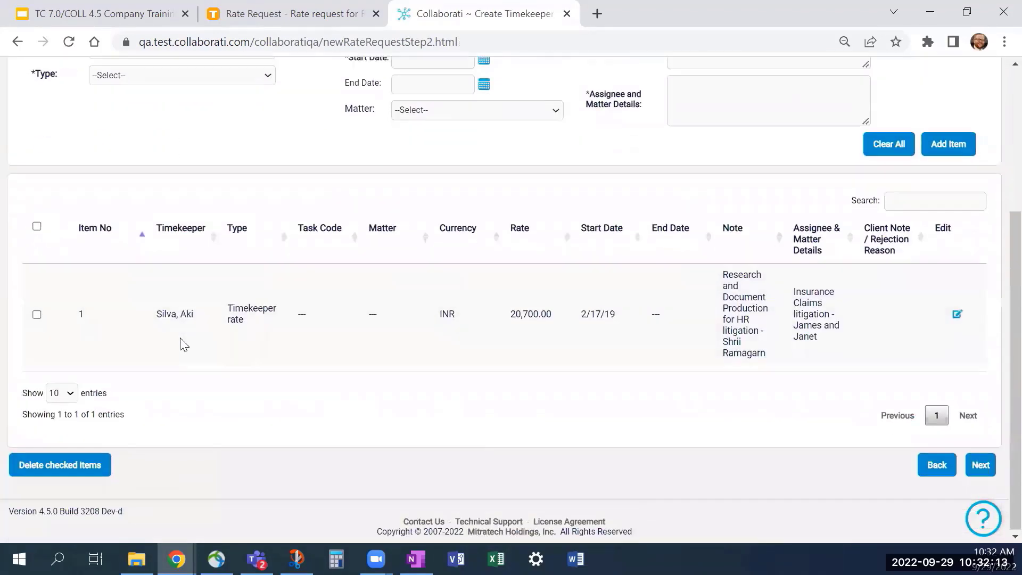
{"action": "left_click", "coordinate": [956, 314]}
{"action": "scroll", "coordinate": [383, 256], "scroll_direction": "up", "scroll_amount": 3}
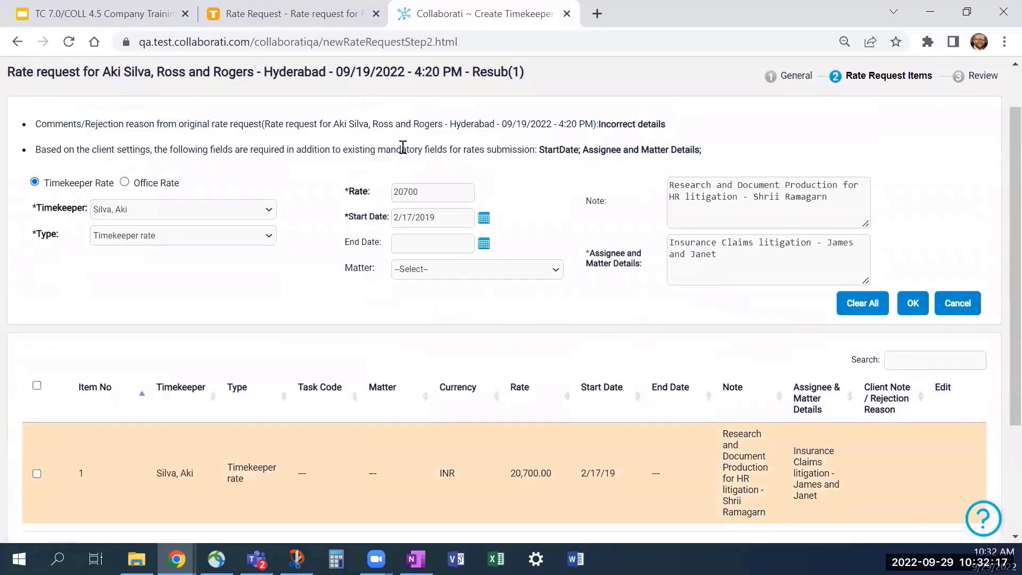
{"action": "left_click", "coordinate": [411, 198]}
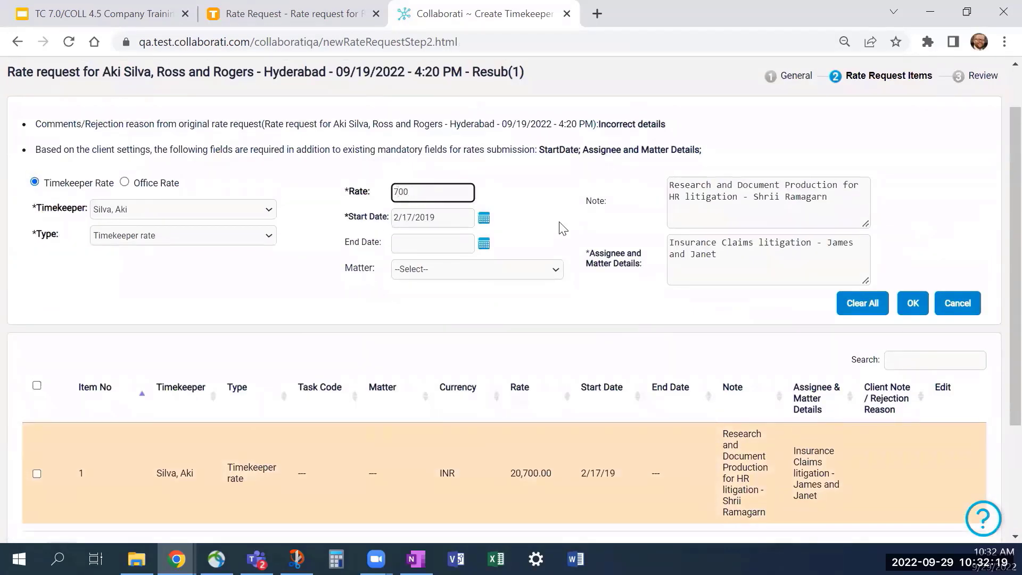
{"action": "type", "text": "19"}
{"action": "left_click", "coordinate": [511, 298]}
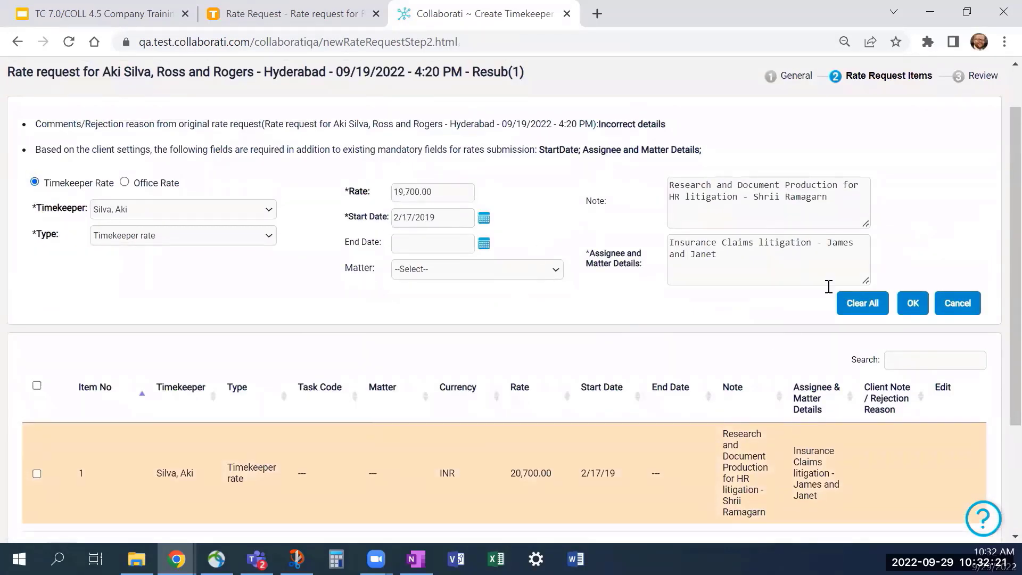
{"action": "left_click", "coordinate": [913, 303]}
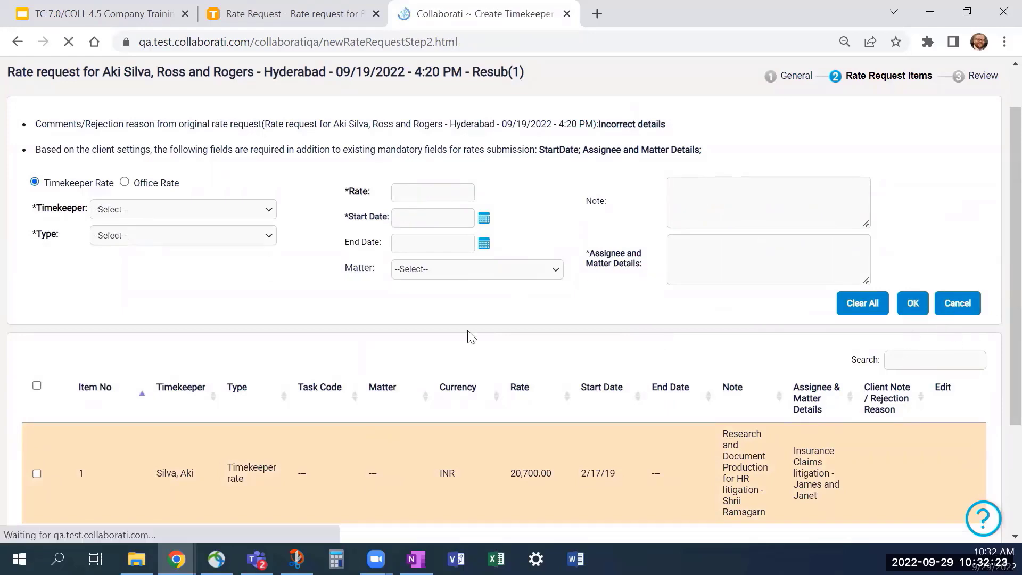
{"action": "scroll", "coordinate": [852, 360], "scroll_direction": "down", "scroll_amount": 3}
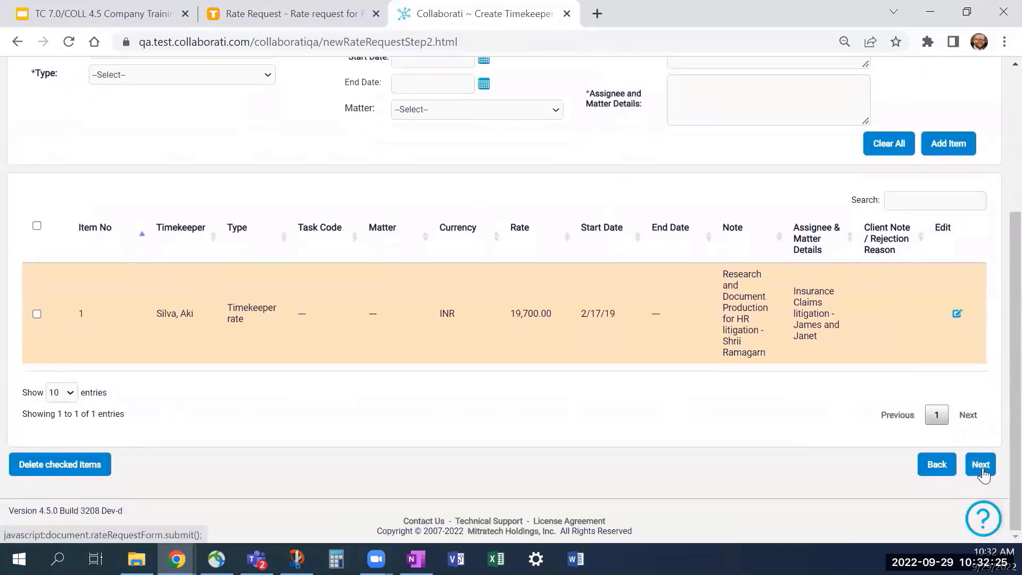
{"action": "left_click", "coordinate": [978, 463]}
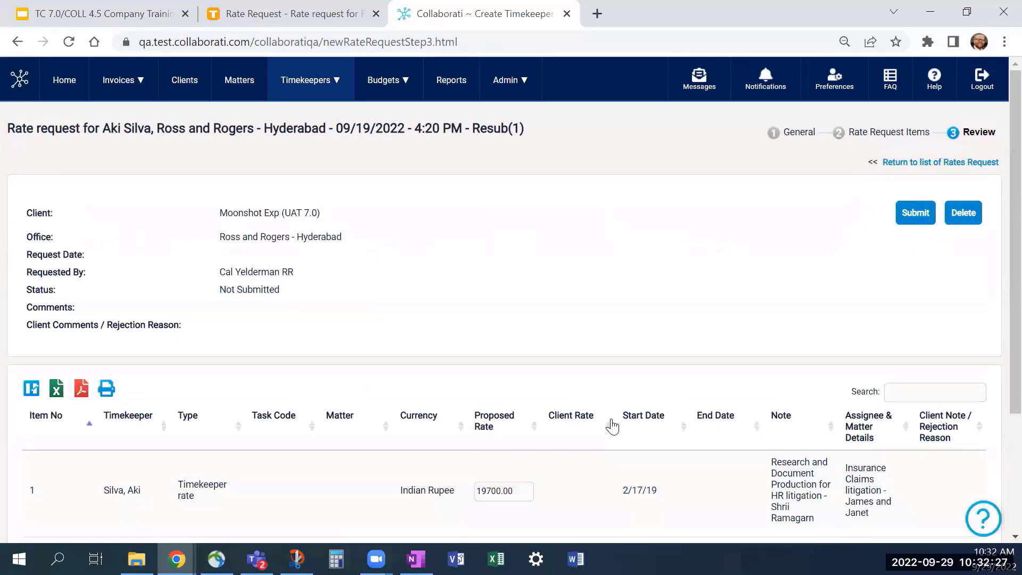
- Submit the resubmitted Ross and Rogers - Hyderabad rate request of 09/19/2022 and look over the list of rejected requests
{"action": "scroll", "coordinate": [649, 297], "scroll_direction": "down", "scroll_amount": 3}
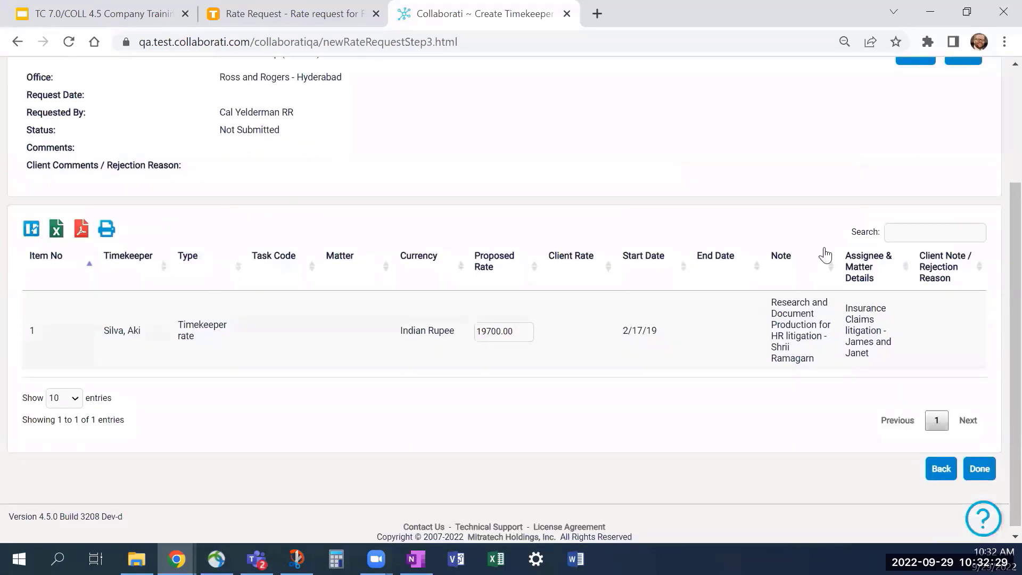
{"action": "scroll", "coordinate": [840, 250], "scroll_direction": "up", "scroll_amount": 3}
{"action": "left_click", "coordinate": [913, 214]}
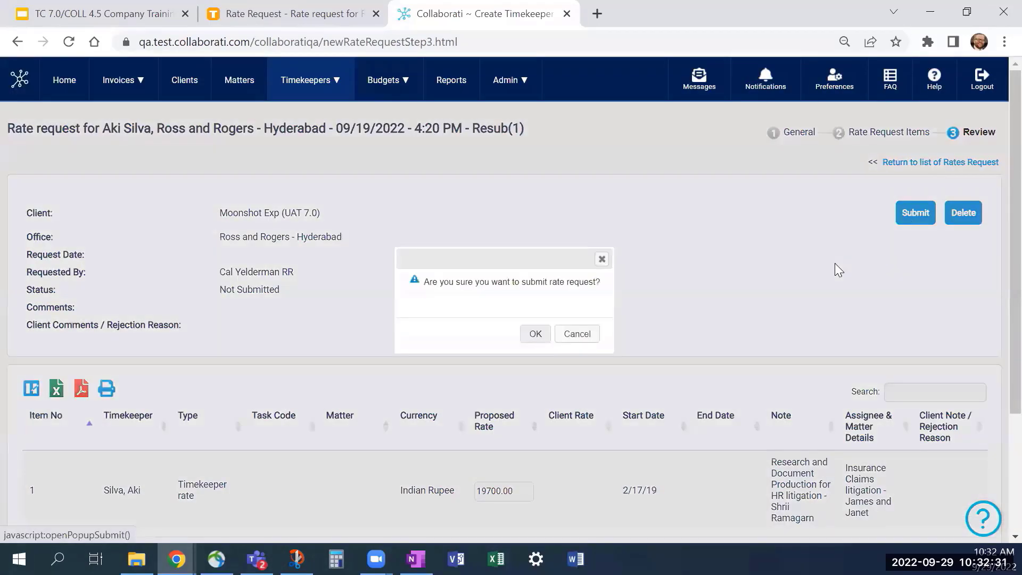
{"action": "left_click", "coordinate": [530, 336]}
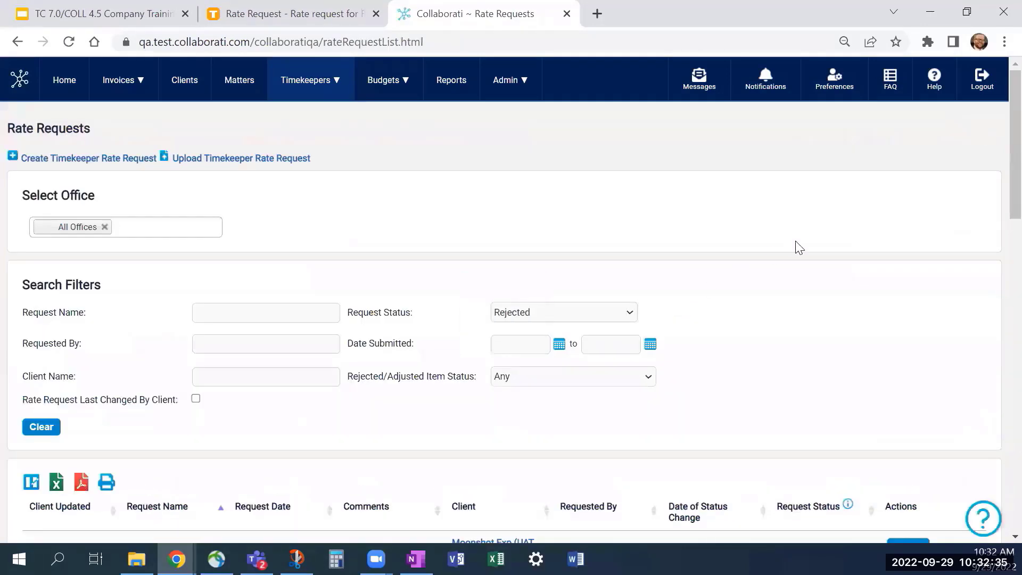
{"action": "scroll", "coordinate": [799, 248], "scroll_direction": "down", "scroll_amount": 3}
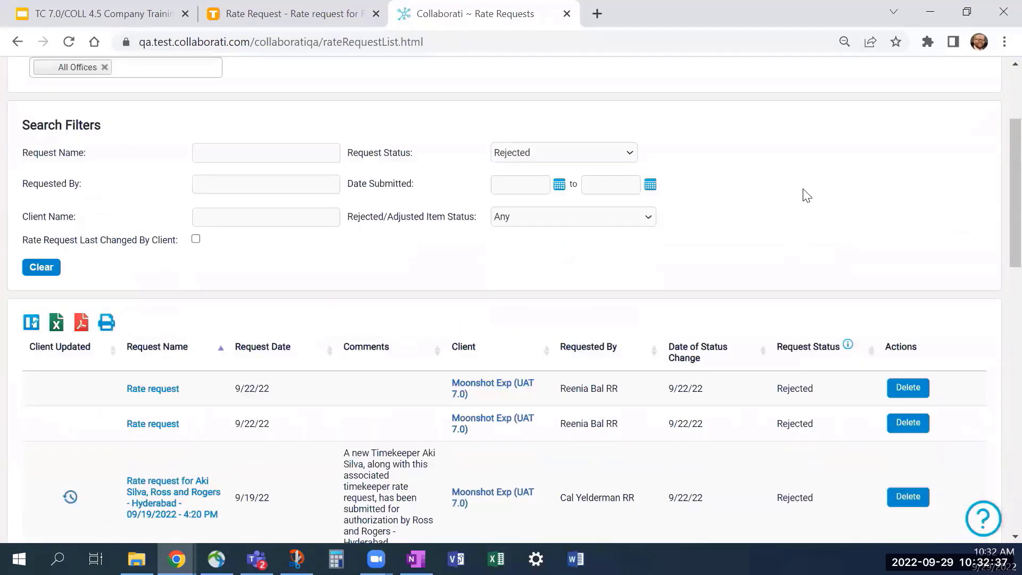
{"action": "scroll", "coordinate": [802, 194], "scroll_direction": "down", "scroll_amount": 3}
- Switch to TeamConnect and open the Ross and Rogers Mumbai rate request resubmission of 09/27/2022 from the CSM page to review its rate items
{"action": "left_click", "coordinate": [269, 18]}
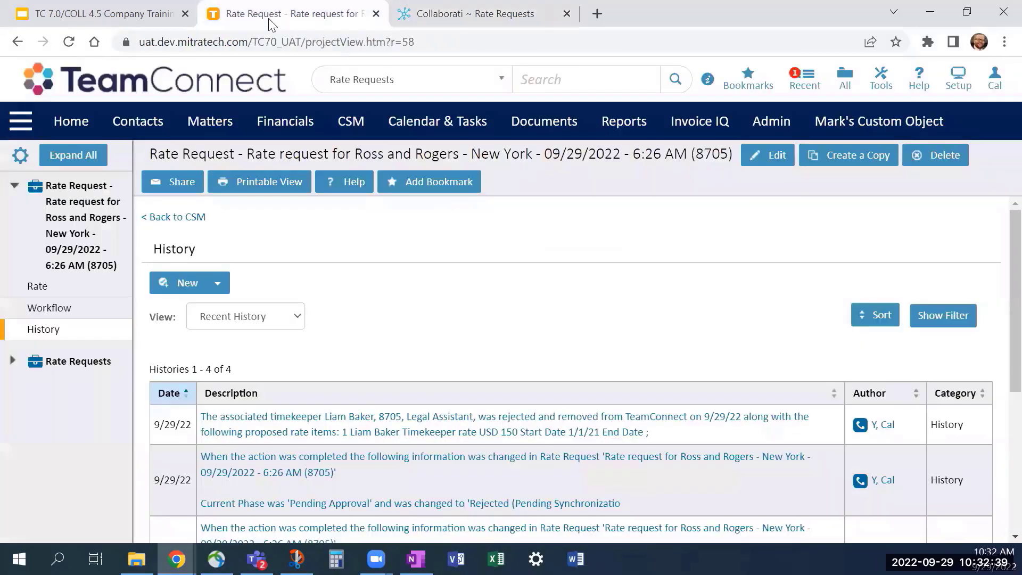
{"action": "left_click", "coordinate": [349, 121]}
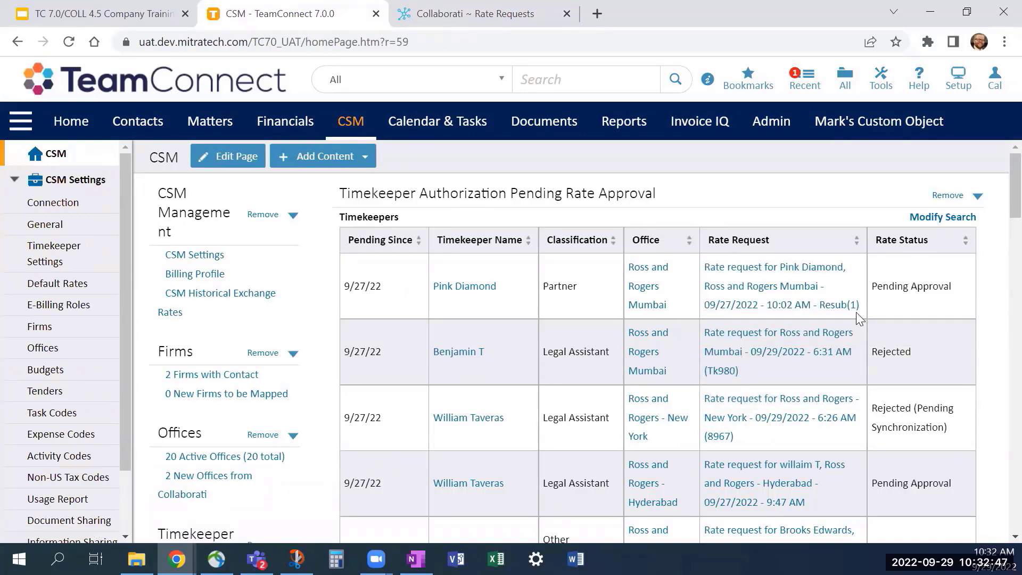
{"action": "mouse_move", "coordinate": [835, 314]}
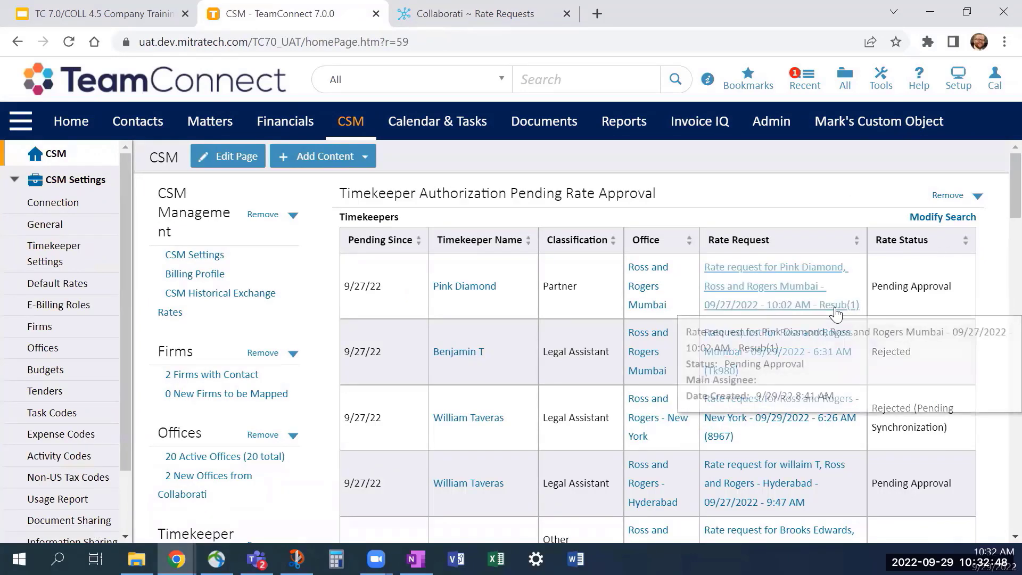
{"action": "left_click", "coordinate": [779, 270]}
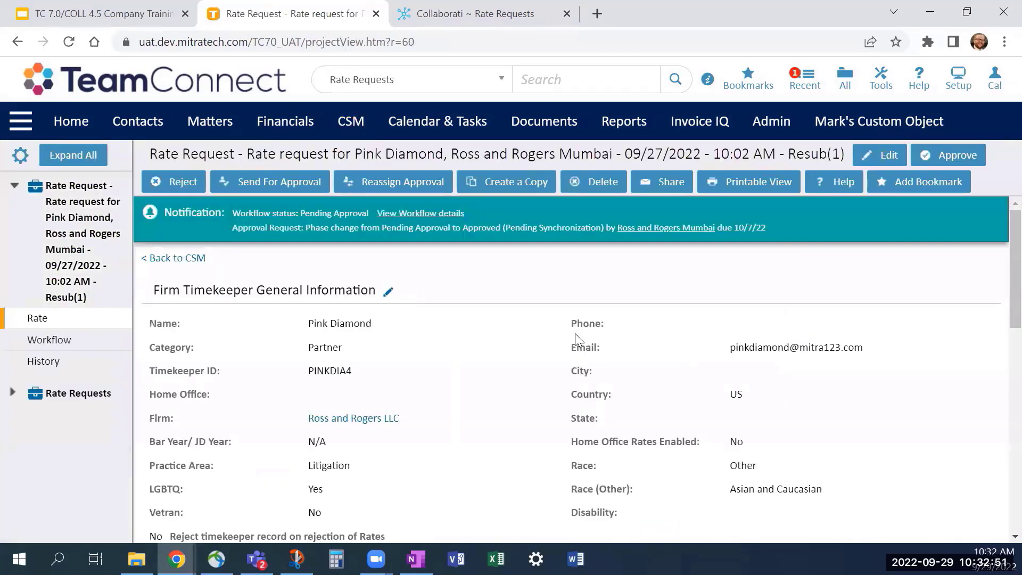
{"action": "scroll", "coordinate": [564, 327], "scroll_direction": "down", "scroll_amount": 3}
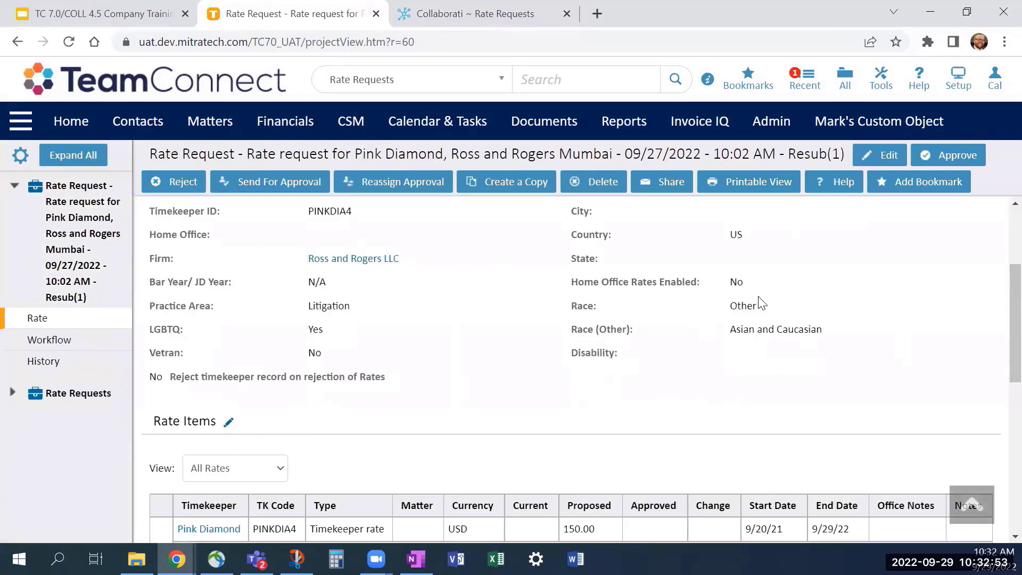
{"action": "scroll", "coordinate": [787, 318], "scroll_direction": "down", "scroll_amount": 3}
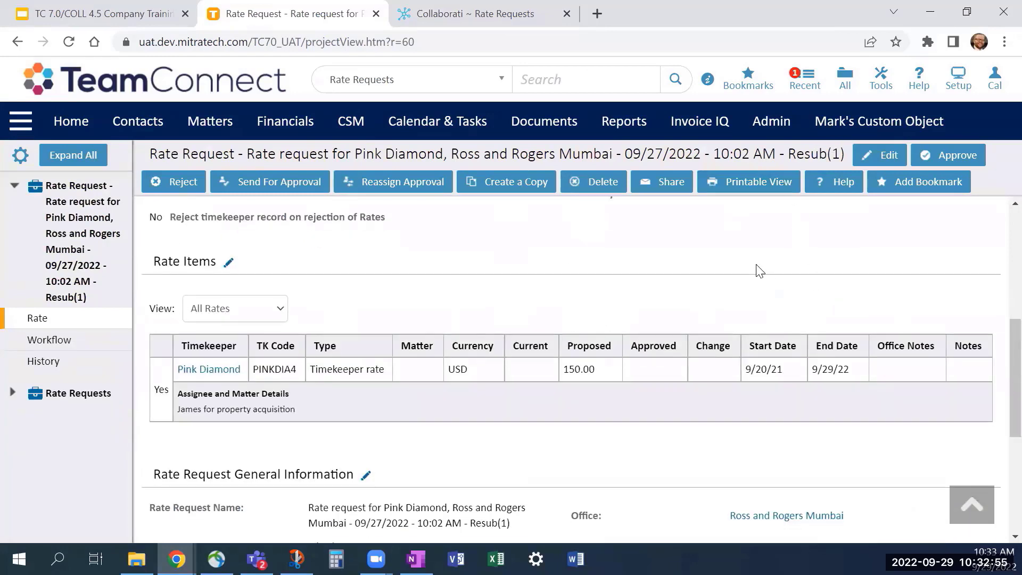
{"action": "scroll", "coordinate": [772, 274], "scroll_direction": "down", "scroll_amount": 3}
- Open the previous rate request linked in the resubmission and check its rate item dates and rejection reason
{"action": "mouse_move", "coordinate": [357, 447]}
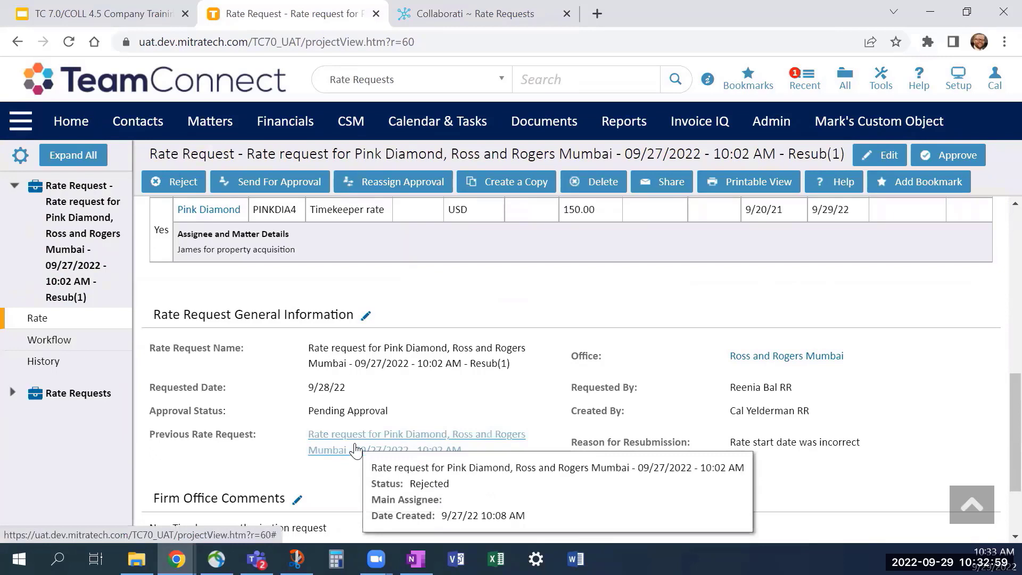
{"action": "left_click", "coordinate": [356, 450]}
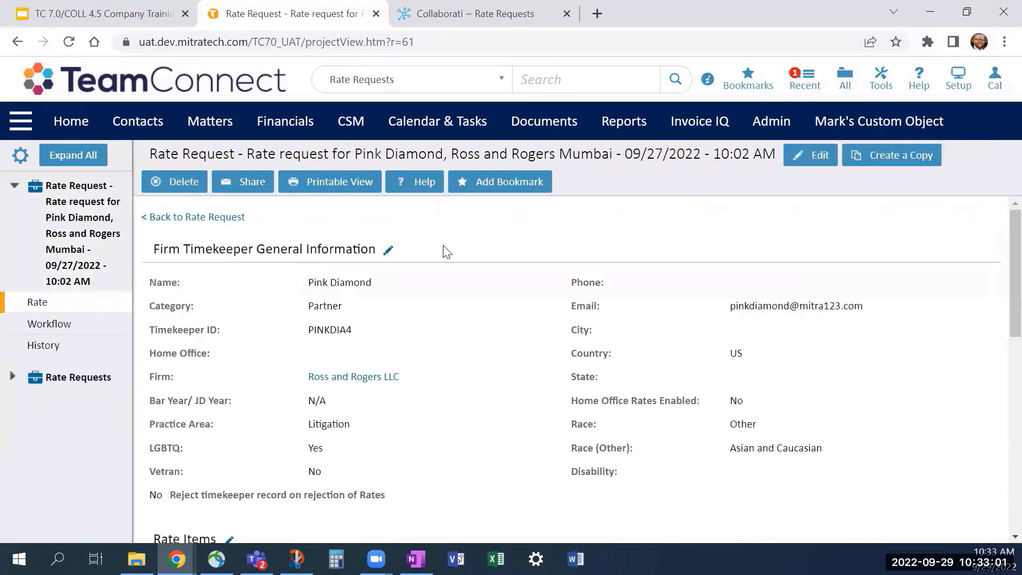
{"action": "scroll", "coordinate": [529, 318], "scroll_direction": "down", "scroll_amount": 6}
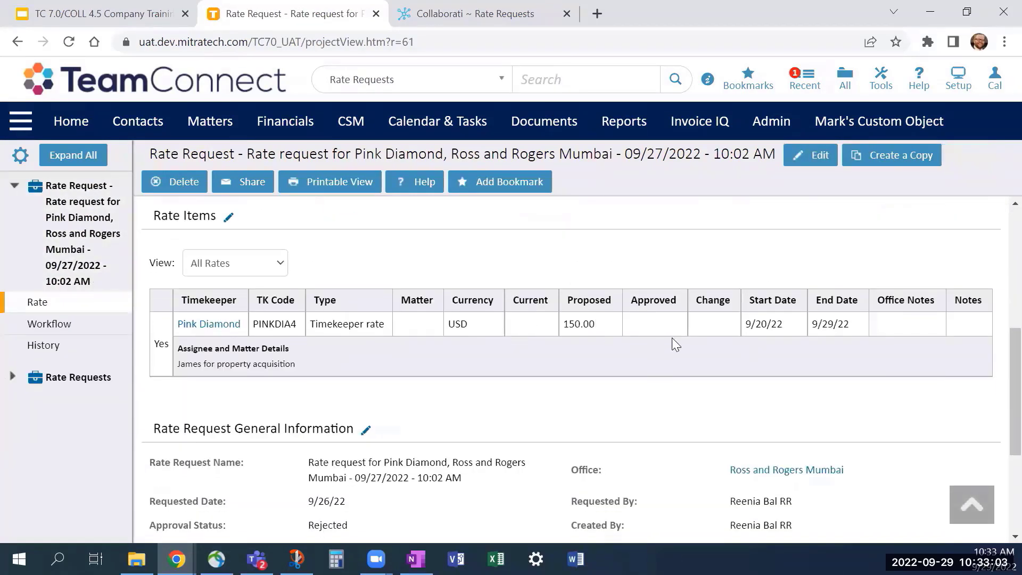
{"action": "scroll", "coordinate": [311, 448], "scroll_direction": "down", "scroll_amount": 4}
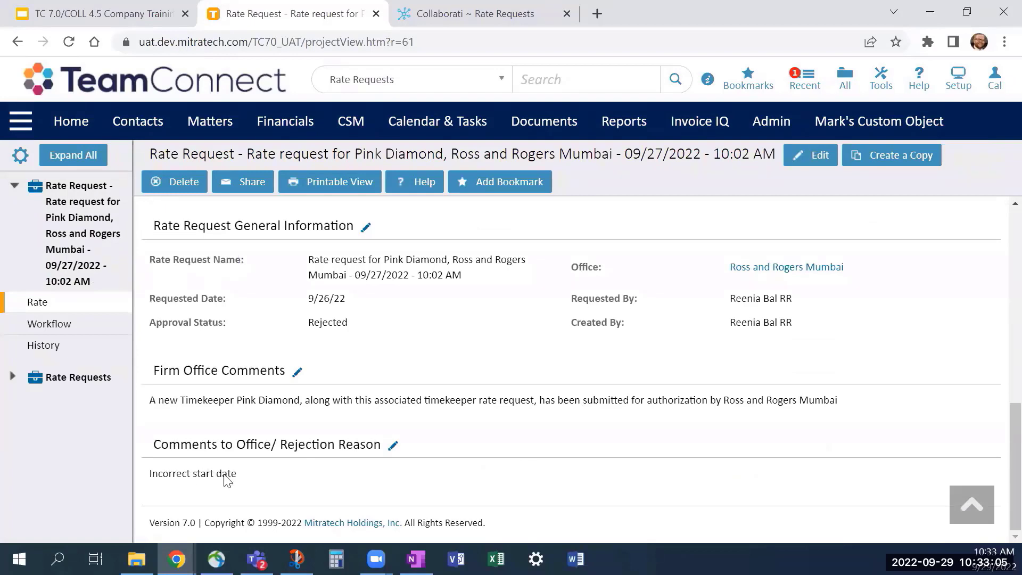
{"action": "scroll", "coordinate": [522, 468], "scroll_direction": "up", "scroll_amount": 8}
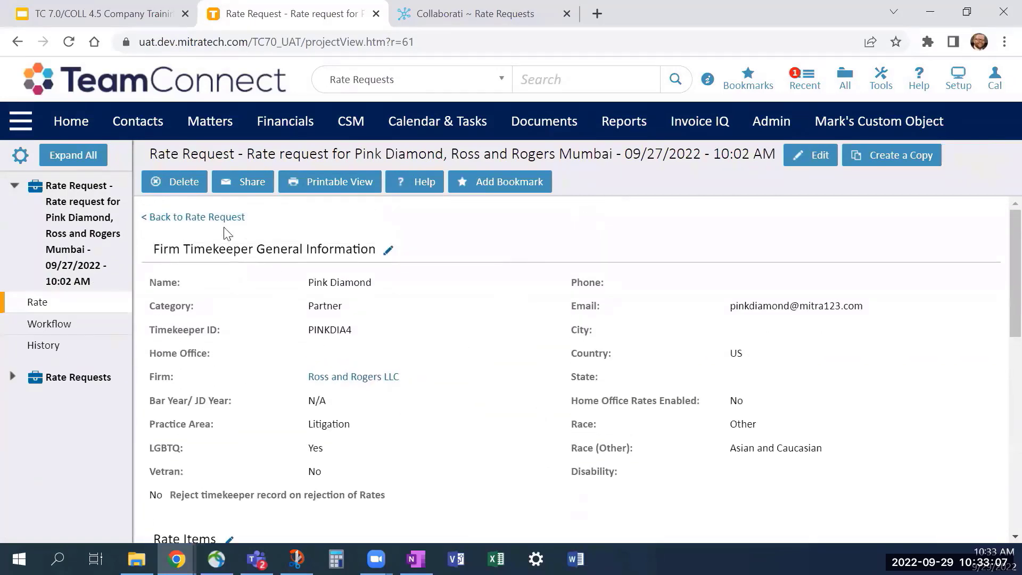
- Return to the resubmitted Ross and Rogers Mumbai rate request, check its corrected start date and approve the request
{"action": "left_click", "coordinate": [213, 218]}
{"action": "scroll", "coordinate": [726, 308], "scroll_direction": "down", "scroll_amount": 3}
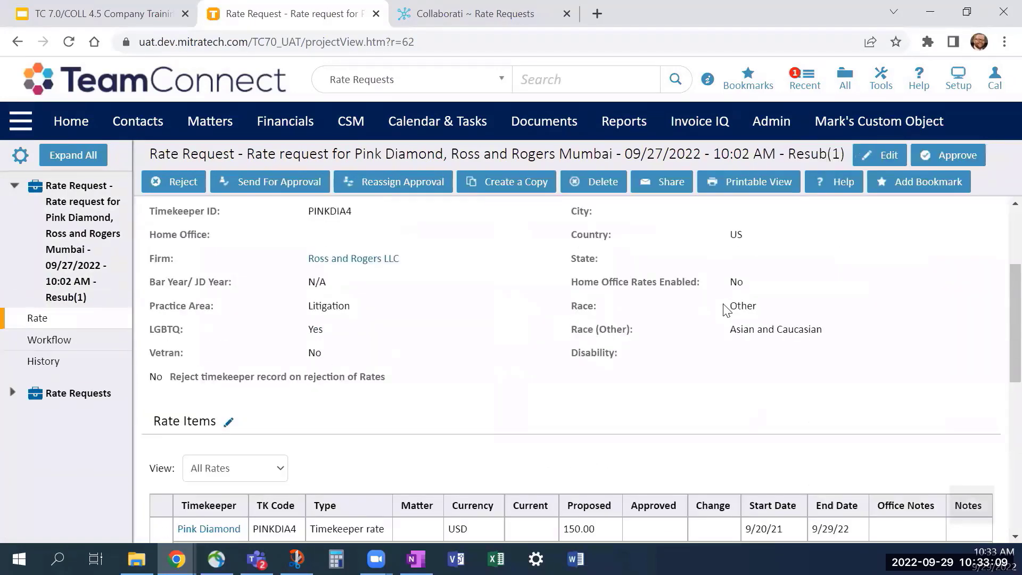
{"action": "scroll", "coordinate": [726, 309], "scroll_direction": "down", "scroll_amount": 3}
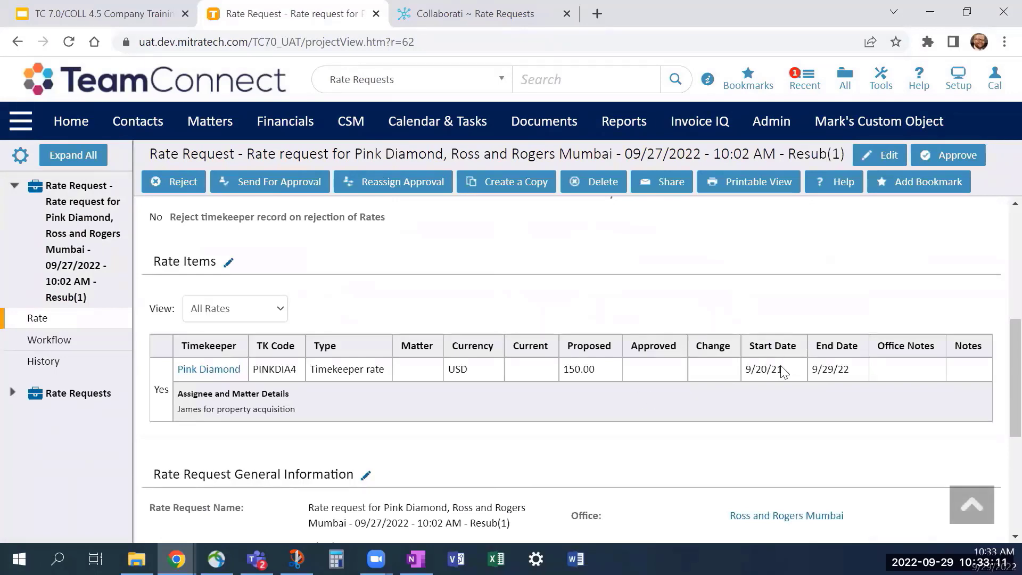
{"action": "scroll", "coordinate": [777, 367], "scroll_direction": "up", "scroll_amount": 8}
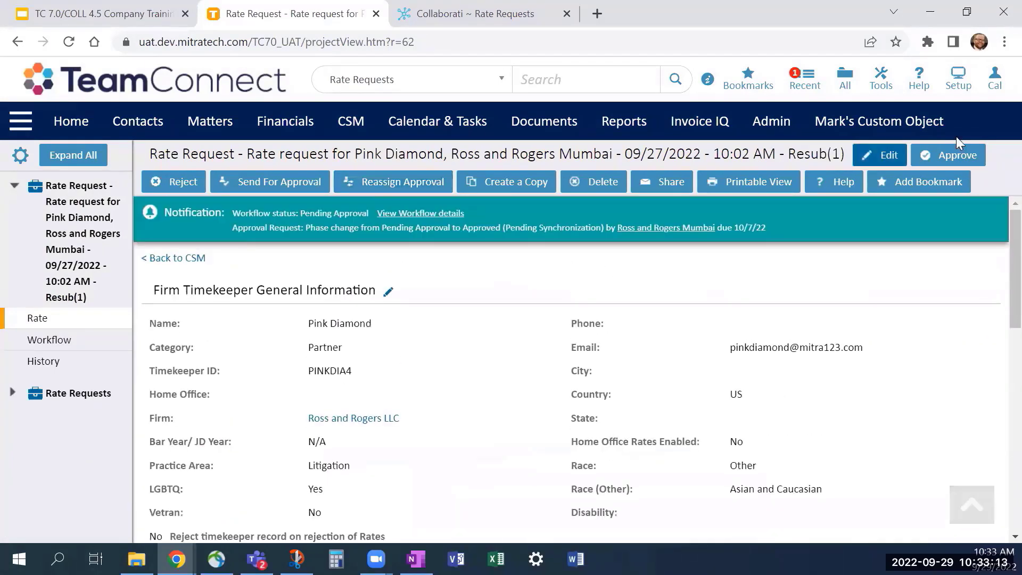
{"action": "left_click", "coordinate": [951, 154]}
{"action": "left_click", "coordinate": [479, 325]}
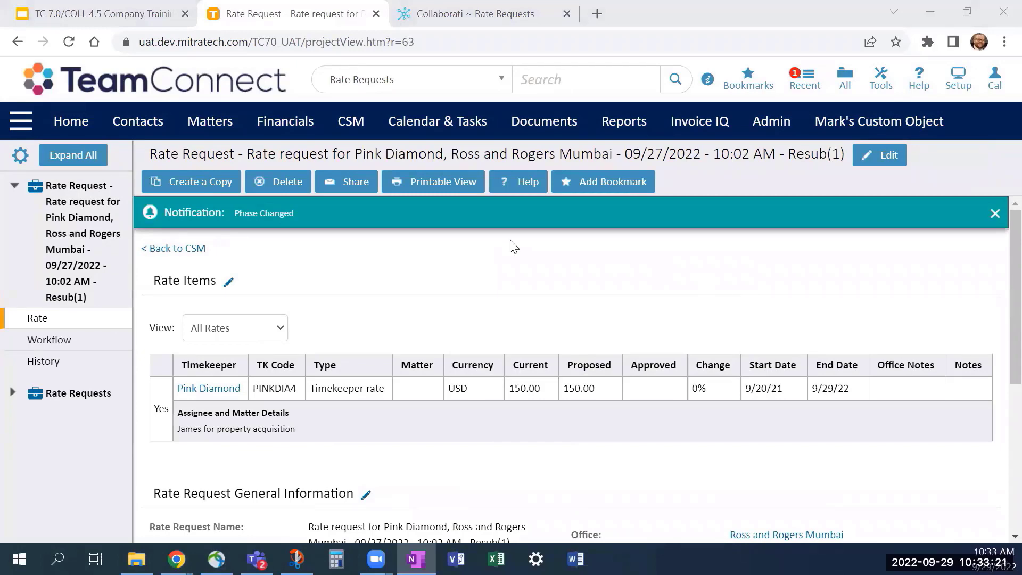
- Open the full list of timekeepers pending rate approval from the CSM page and filter it by offices matching "jay"
{"action": "left_click", "coordinate": [350, 133]}
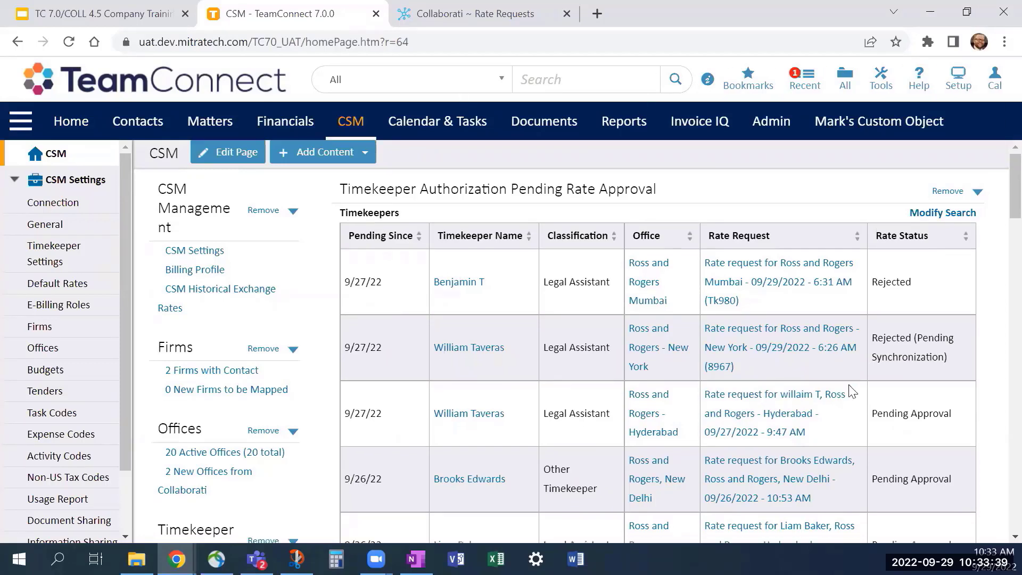
{"action": "scroll", "coordinate": [930, 272], "scroll_direction": "down", "scroll_amount": 10}
{"action": "scroll", "coordinate": [926, 276], "scroll_direction": "down", "scroll_amount": 12}
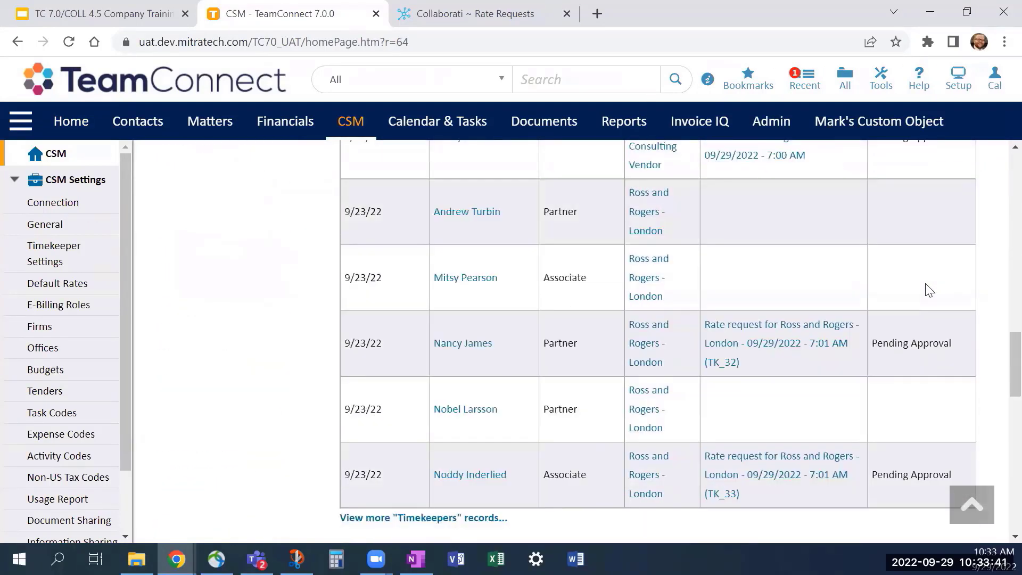
{"action": "left_click", "coordinate": [448, 358]}
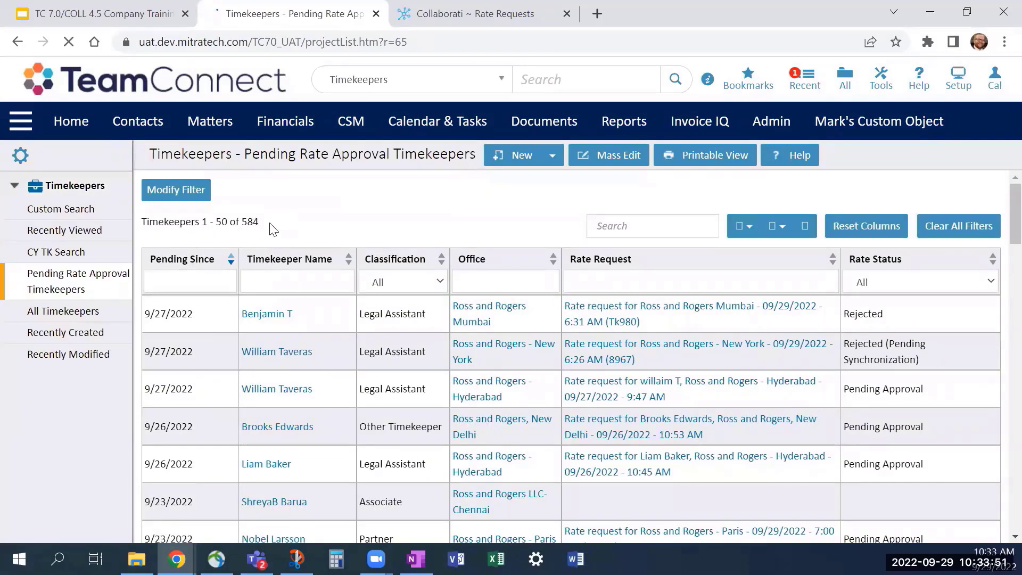
{"action": "left_click", "coordinate": [464, 285]}
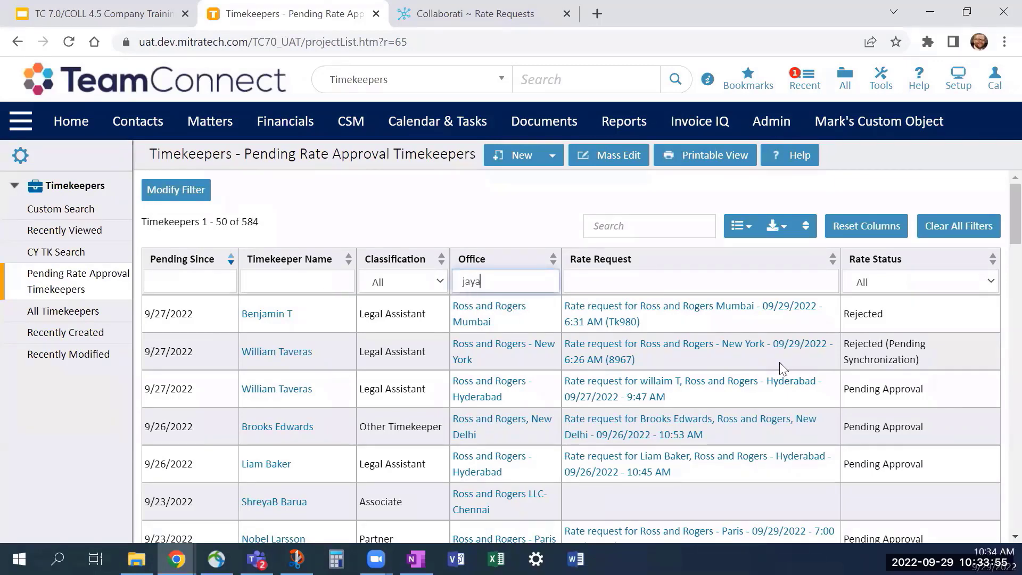
{"action": "type", "text": "jaya"}
{"action": "key", "text": "BackSpace"}
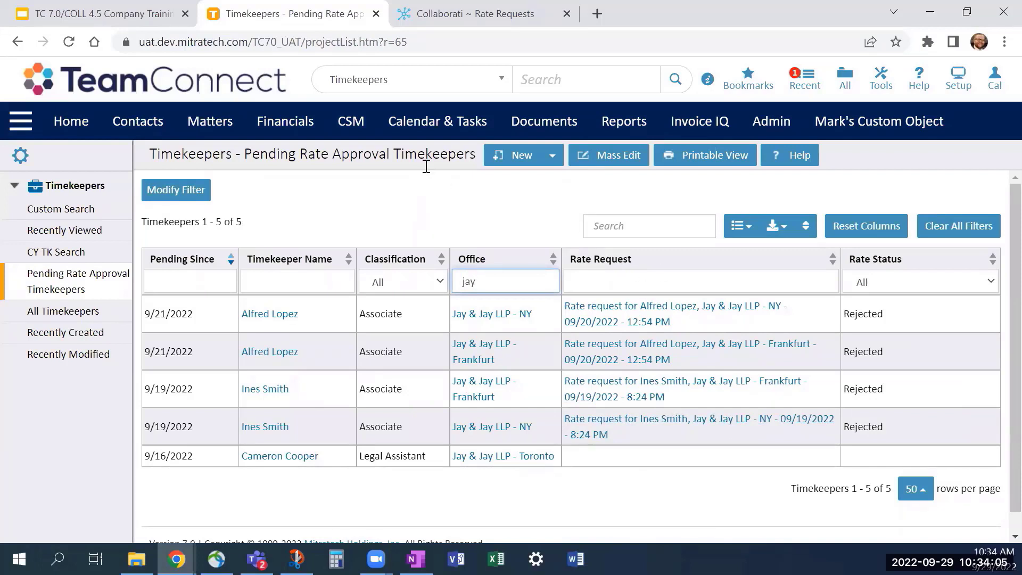
- Go back to the CSM page and look over the timekeeper authorizations pending rate approval
{"action": "left_click", "coordinate": [353, 122]}
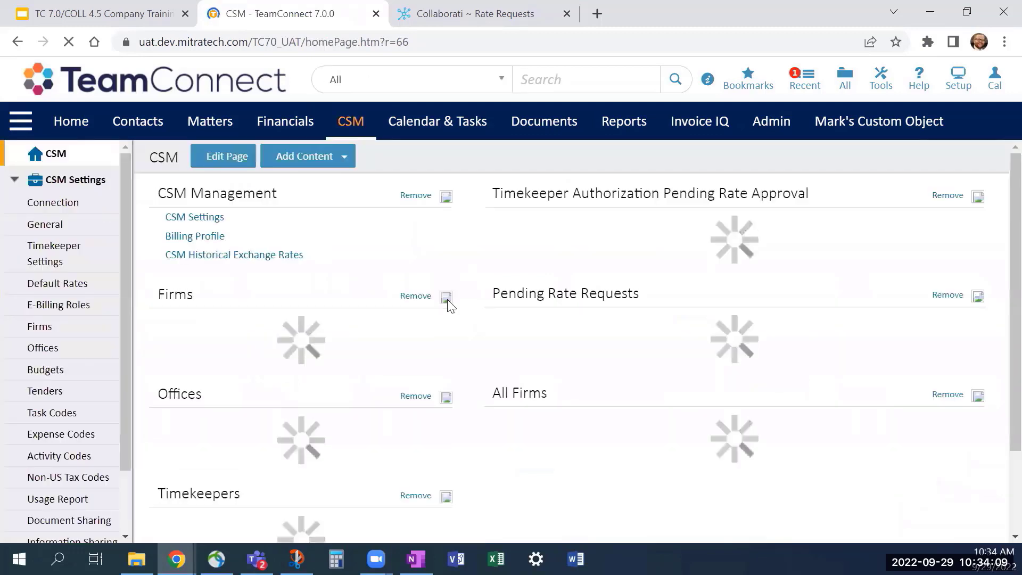
{"action": "scroll", "coordinate": [648, 266], "scroll_direction": "down", "scroll_amount": 4}
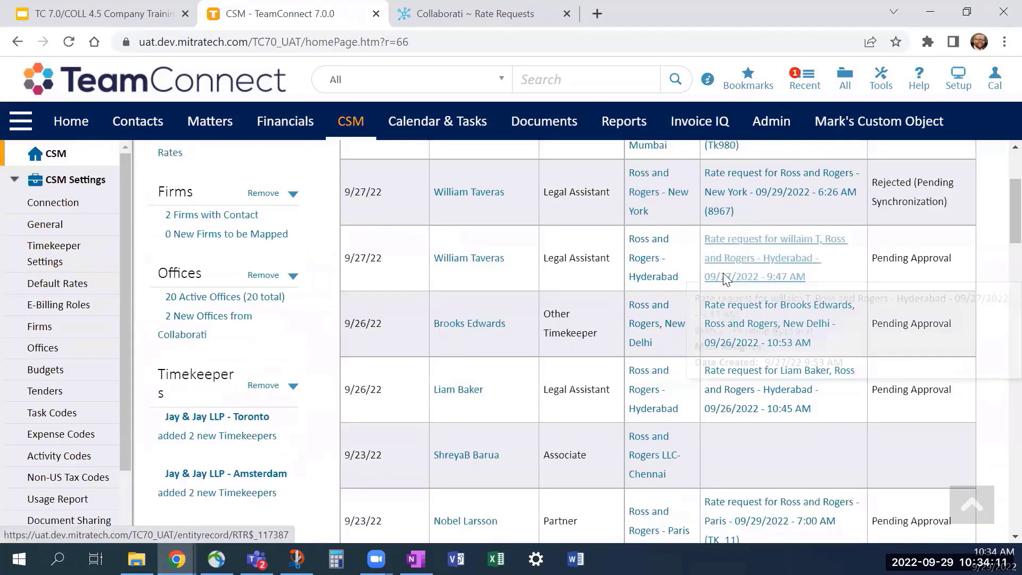
{"action": "scroll", "coordinate": [707, 237], "scroll_direction": "up", "scroll_amount": 4}
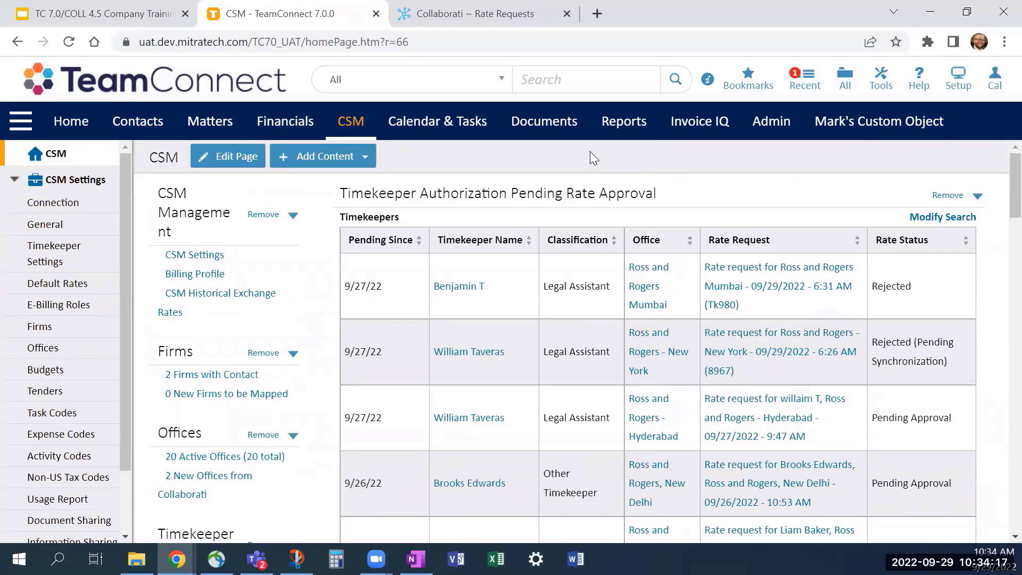
- Open the DEI Timekeeper Details dashboard among the reports and examine its charts on spend and utilization by gender, classification and race
{"action": "left_click", "coordinate": [627, 124]}
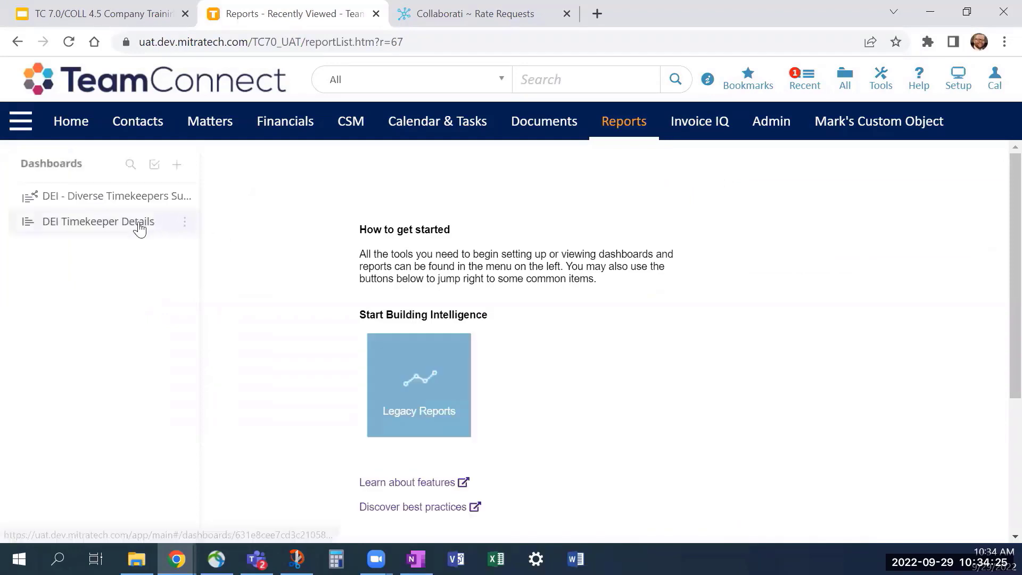
{"action": "left_click", "coordinate": [137, 222]}
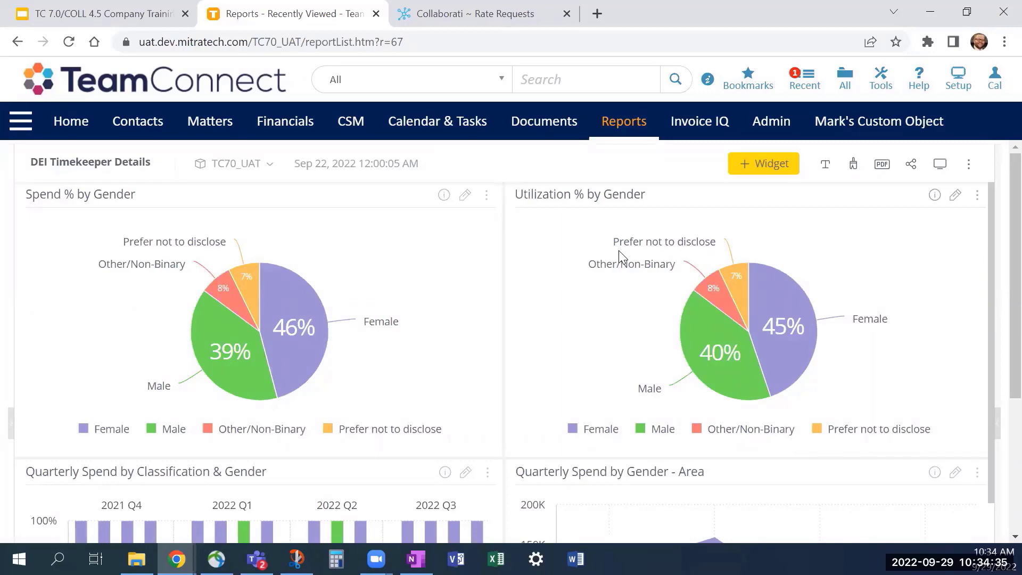
{"action": "scroll", "coordinate": [570, 292], "scroll_direction": "down", "scroll_amount": 3}
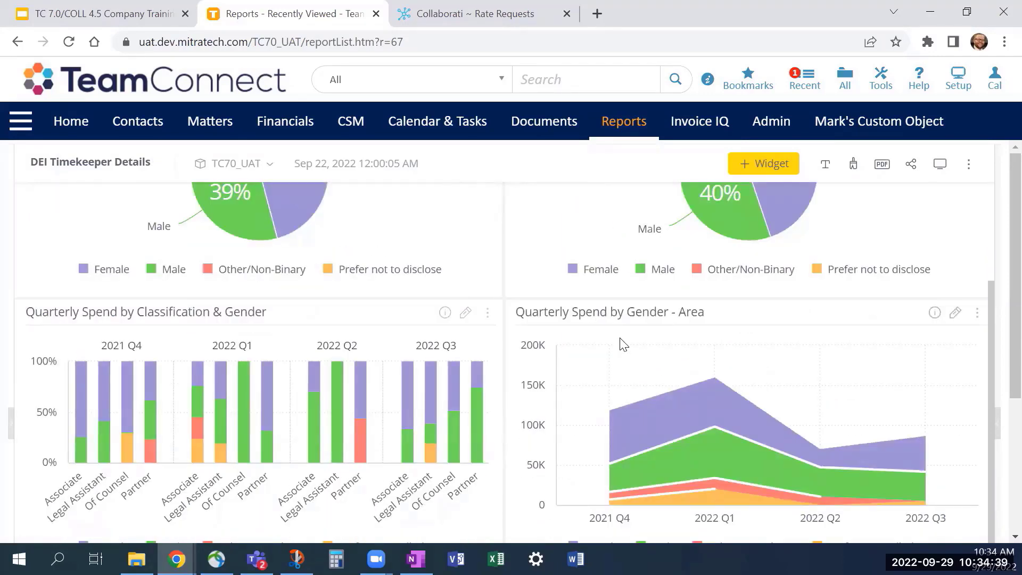
{"action": "scroll", "coordinate": [333, 380], "scroll_direction": "down", "scroll_amount": 3}
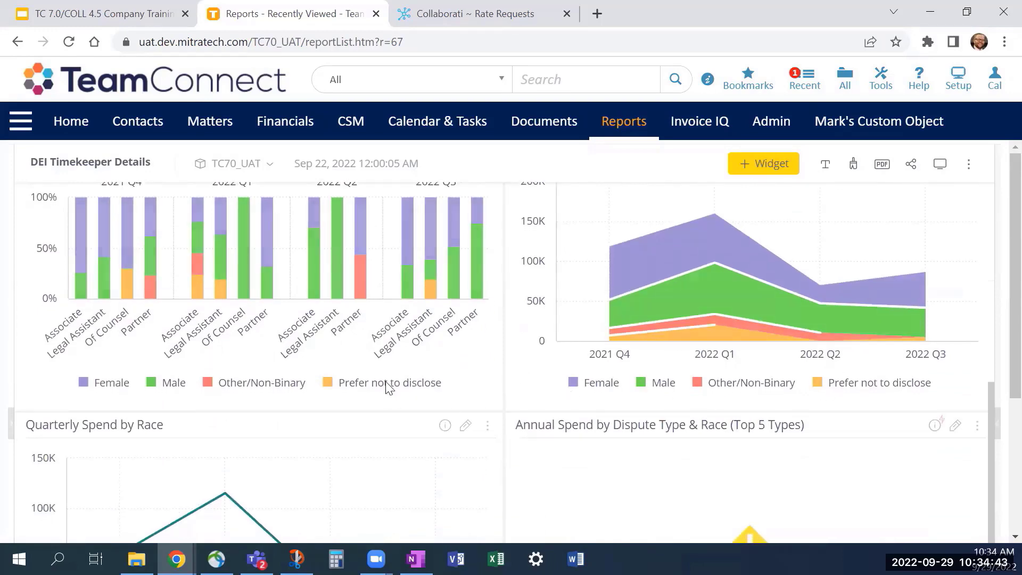
{"action": "scroll", "coordinate": [388, 383], "scroll_direction": "up", "scroll_amount": 3}
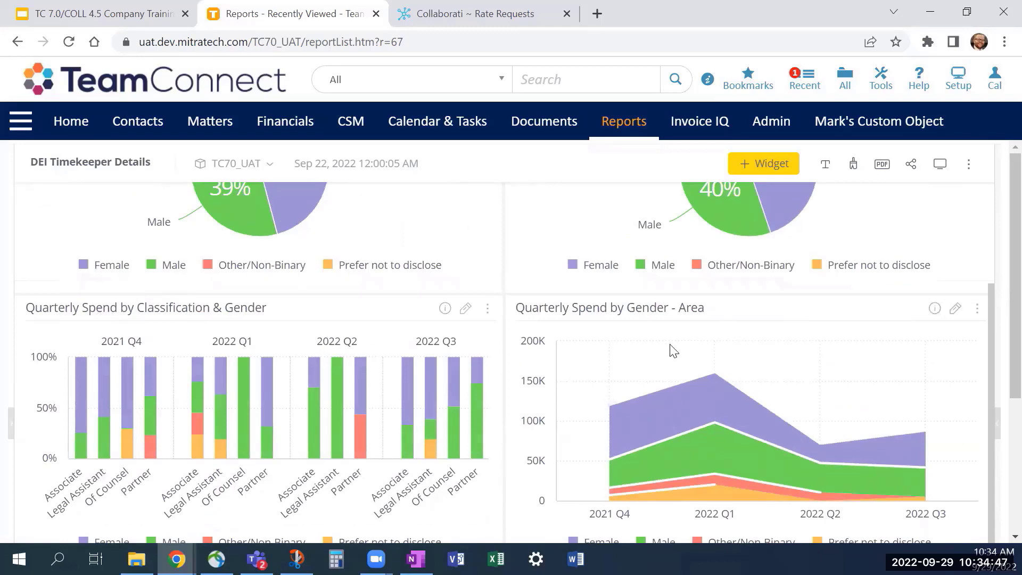
{"action": "scroll", "coordinate": [933, 342], "scroll_direction": "up", "scroll_amount": 3}
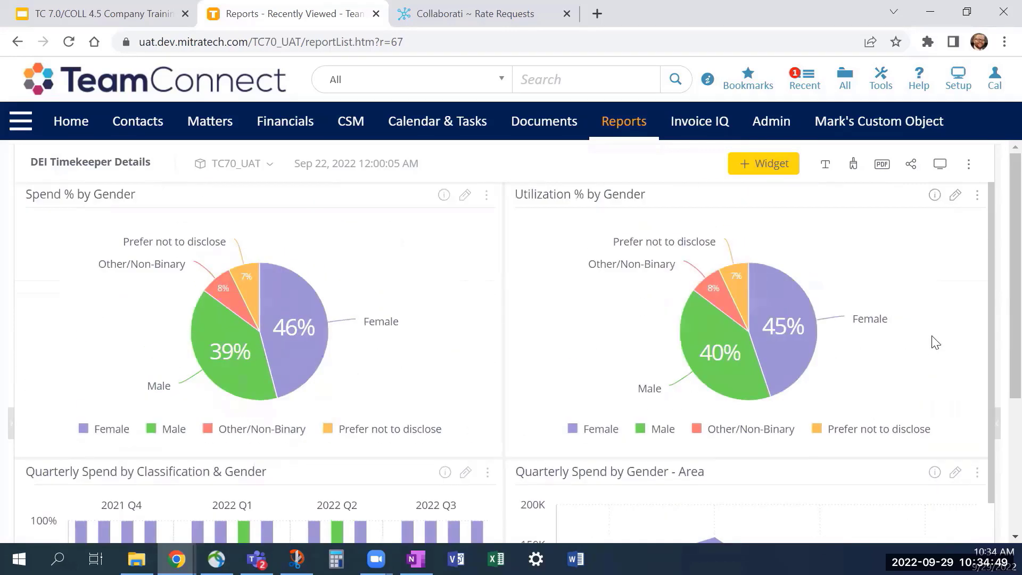
{"action": "scroll", "coordinate": [900, 349], "scroll_direction": "down", "scroll_amount": 6}
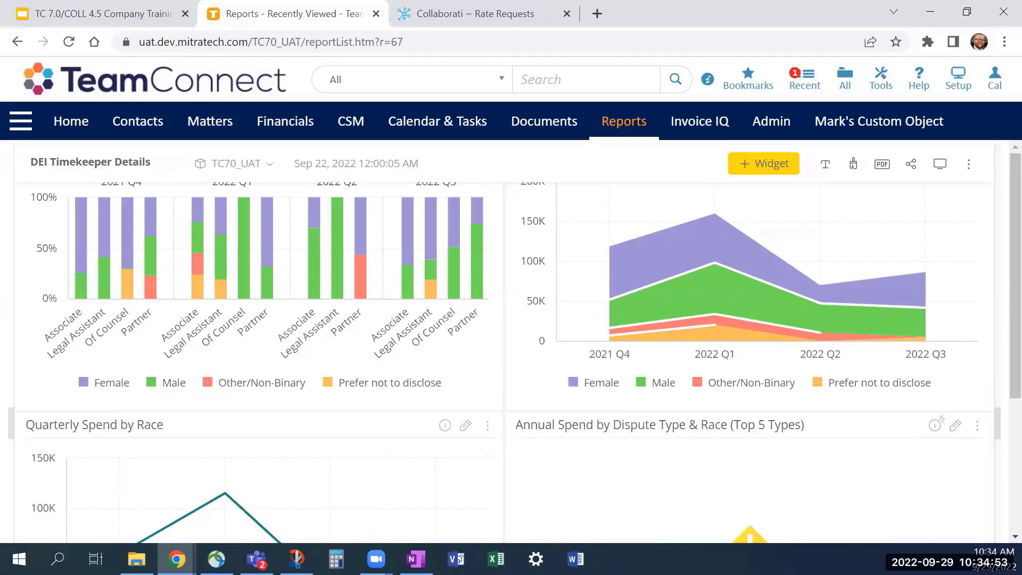
{"action": "scroll", "coordinate": [996, 481], "scroll_direction": "down", "scroll_amount": 3}
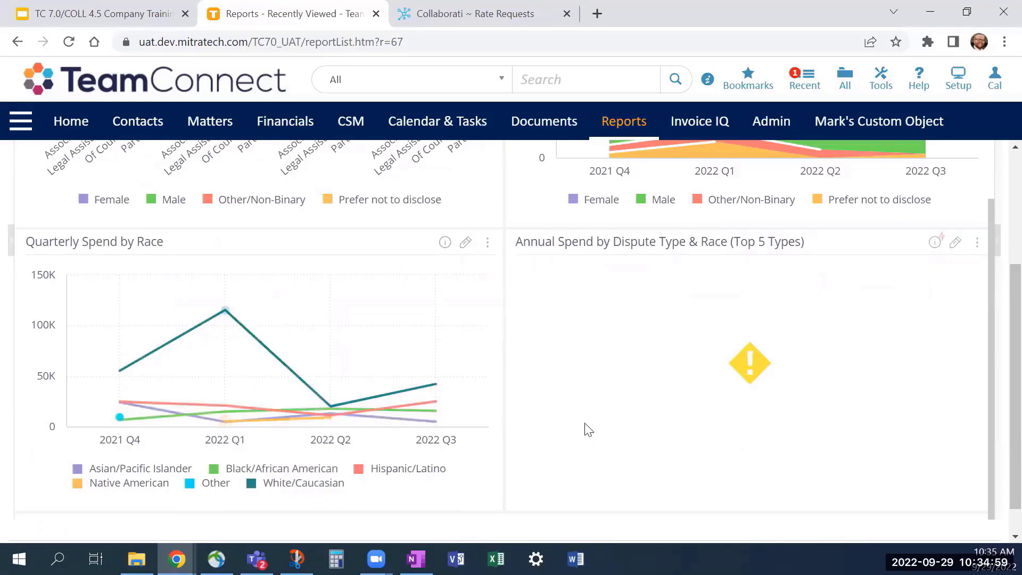
- Return from the DEI Timekeeper Details dashboard to the CSM page
{"action": "scroll", "coordinate": [472, 433], "scroll_direction": "up", "scroll_amount": 8}
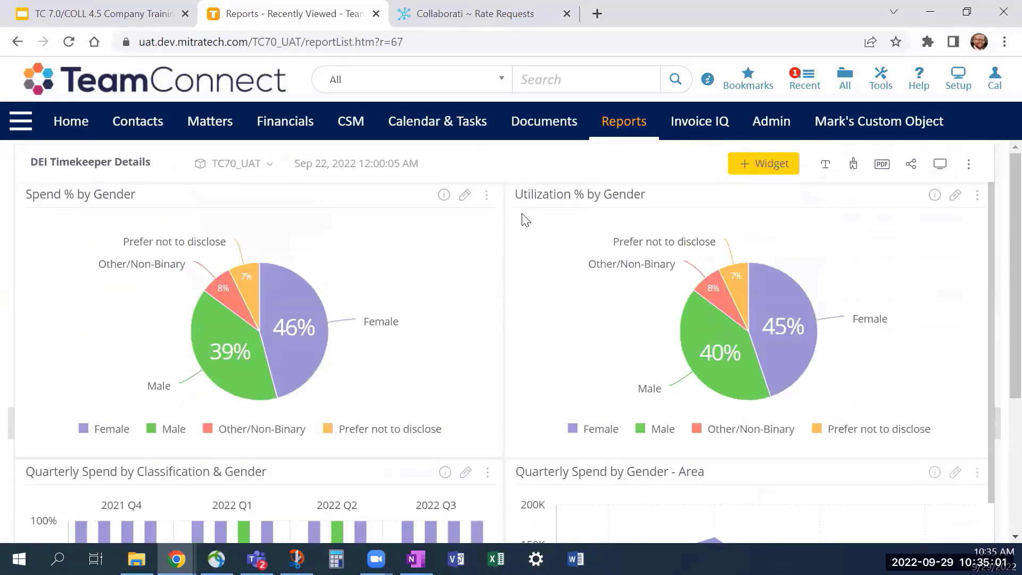
{"action": "left_click", "coordinate": [345, 128]}
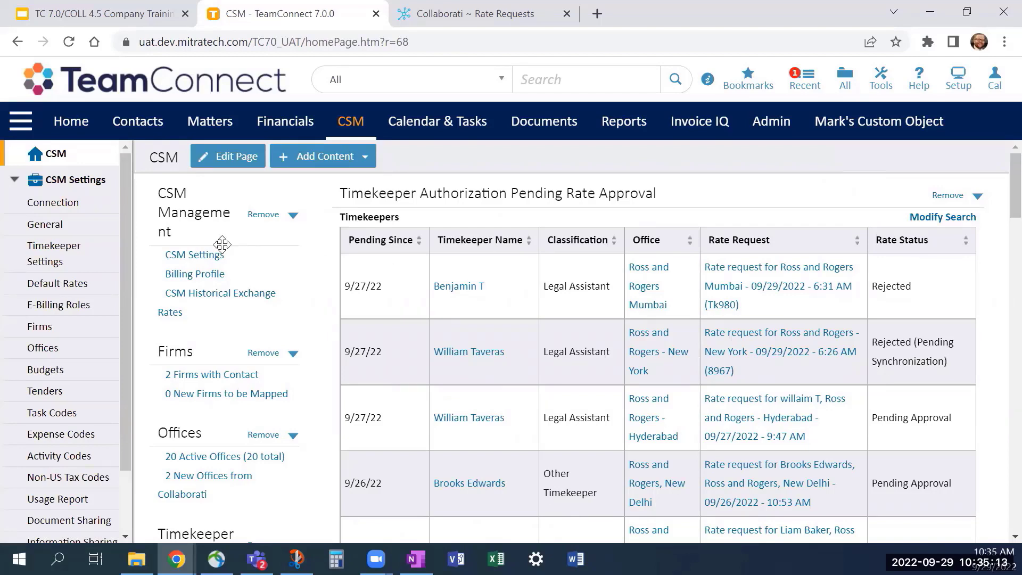
{"action": "left_click", "coordinate": [196, 257]}
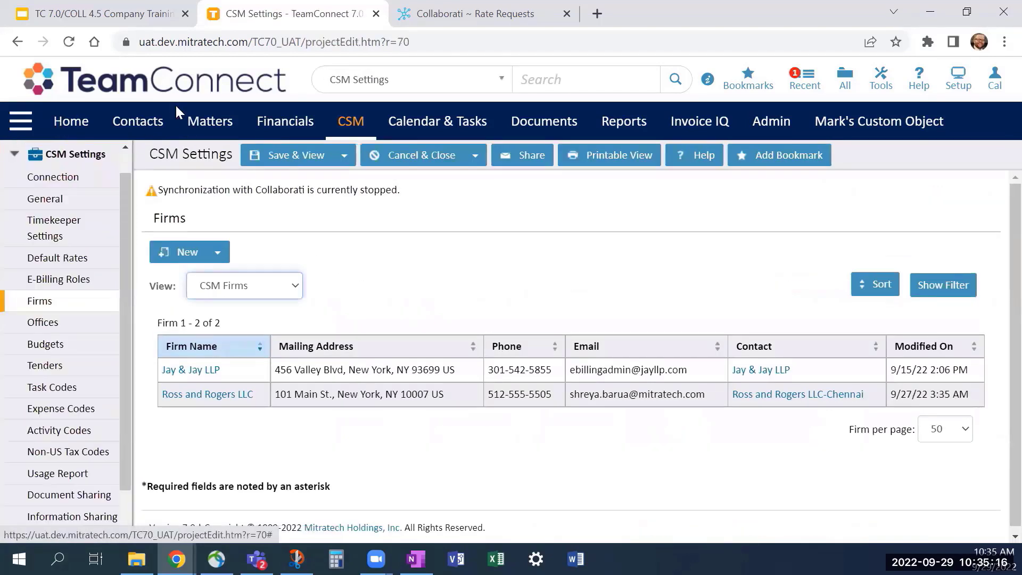
{"action": "left_click", "coordinate": [350, 124]}
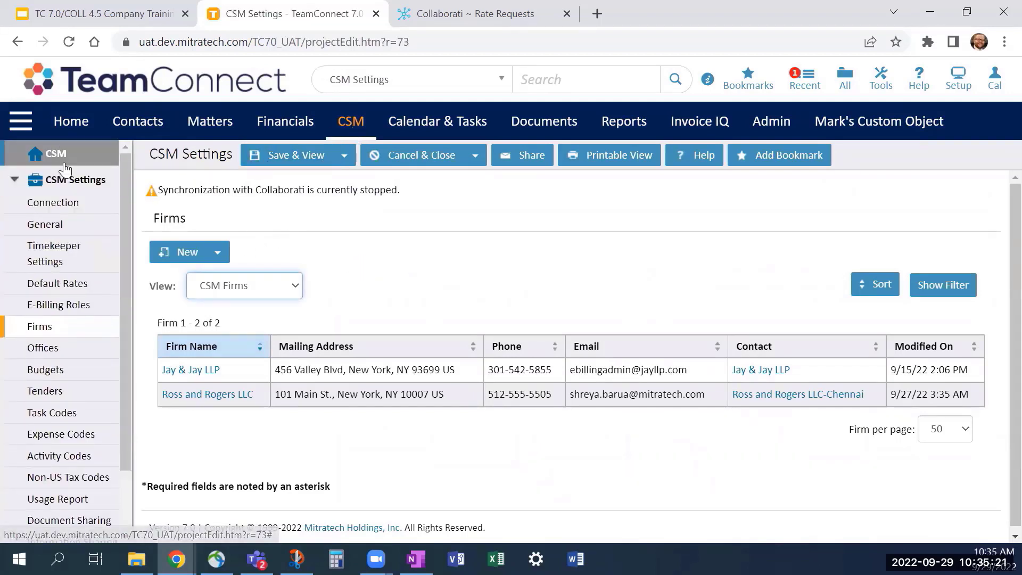
{"action": "left_click", "coordinate": [57, 154]}
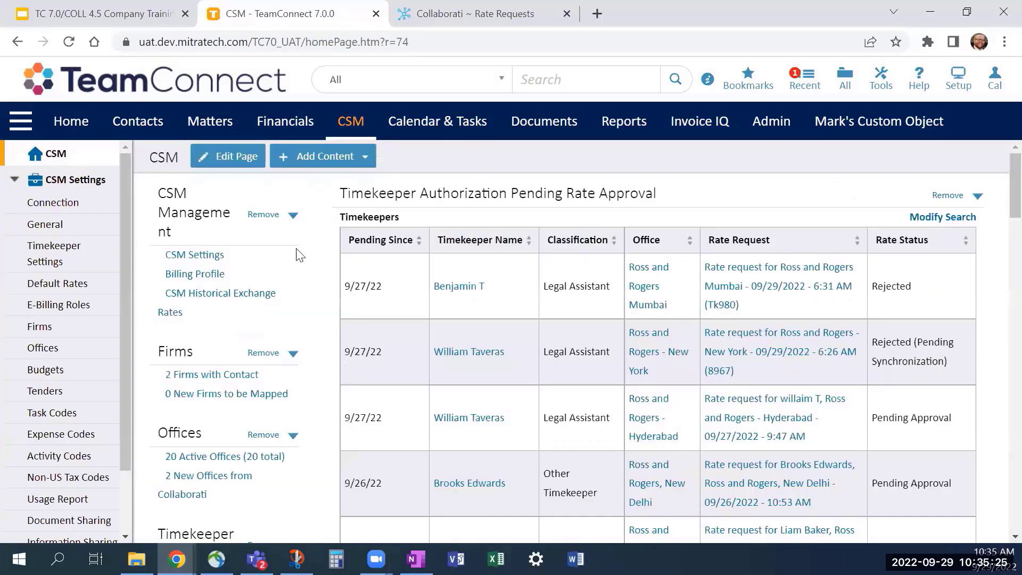
- Open the billing profile's Timekeeper Validation section for editing and review the TK101 Flag Timekeeper as Diverse rule
{"action": "left_click", "coordinate": [198, 274]}
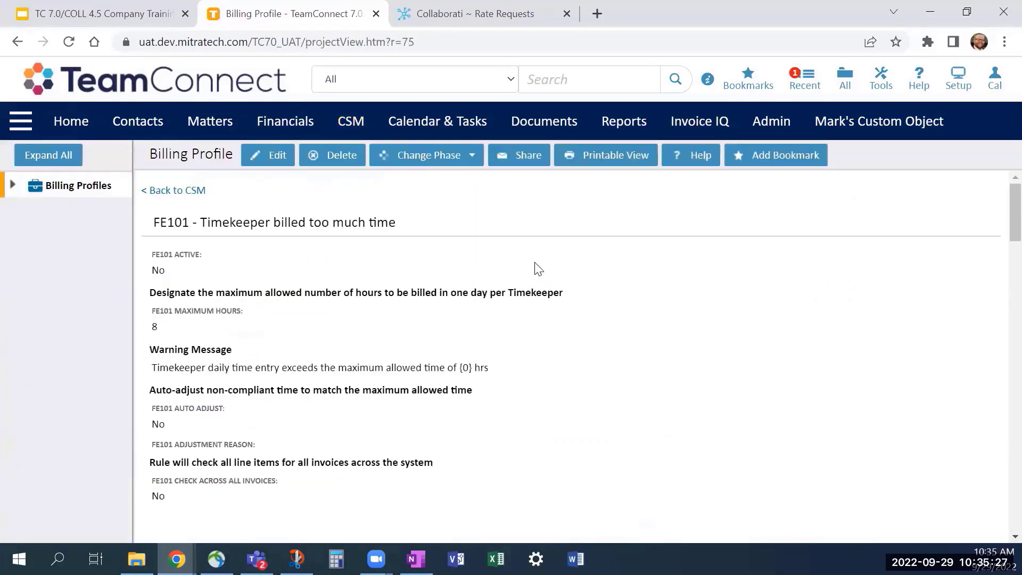
{"action": "scroll", "coordinate": [532, 277], "scroll_direction": "down", "scroll_amount": 10}
{"action": "scroll", "coordinate": [335, 343], "scroll_direction": "down", "scroll_amount": 10}
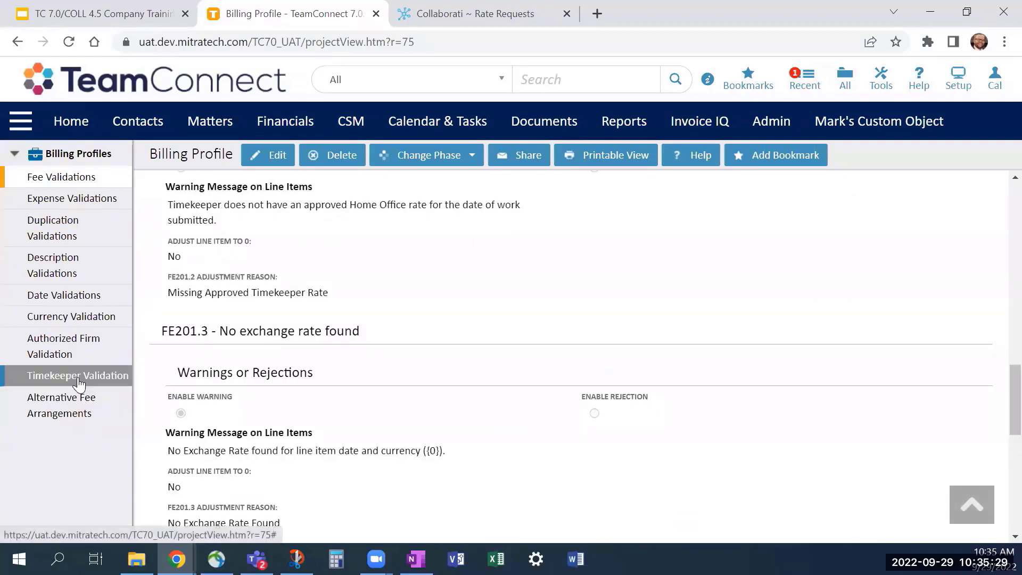
{"action": "left_click", "coordinate": [74, 378]}
{"action": "left_click", "coordinate": [268, 155]}
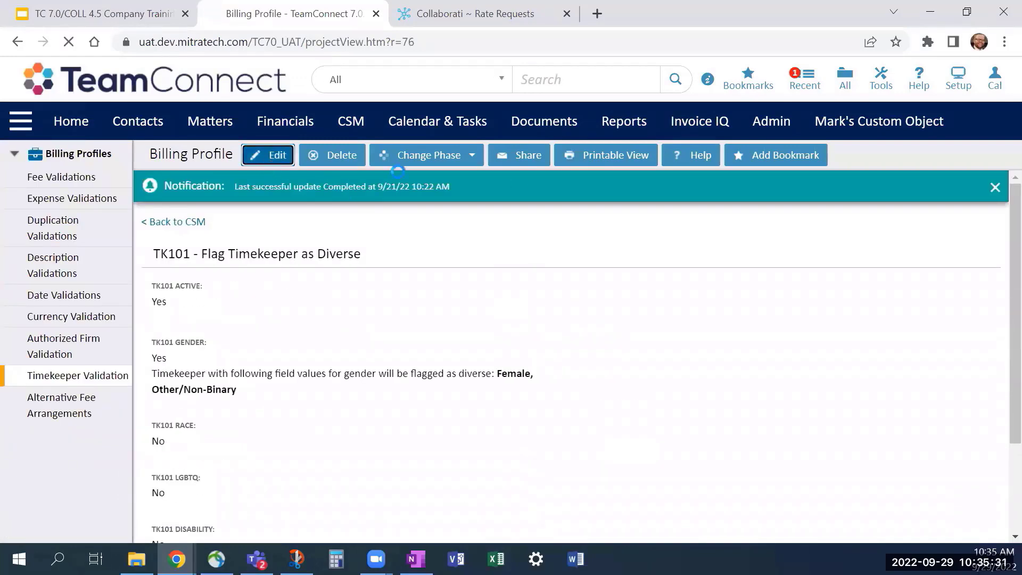
{"action": "scroll", "coordinate": [627, 274], "scroll_direction": "down", "scroll_amount": 3}
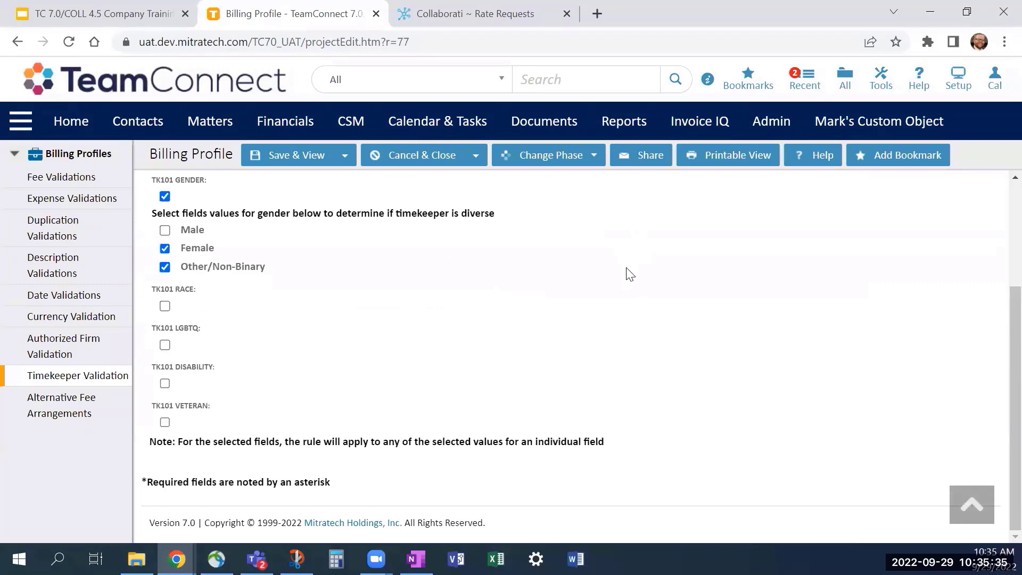
{"action": "scroll", "coordinate": [424, 339], "scroll_direction": "up", "scroll_amount": 3}
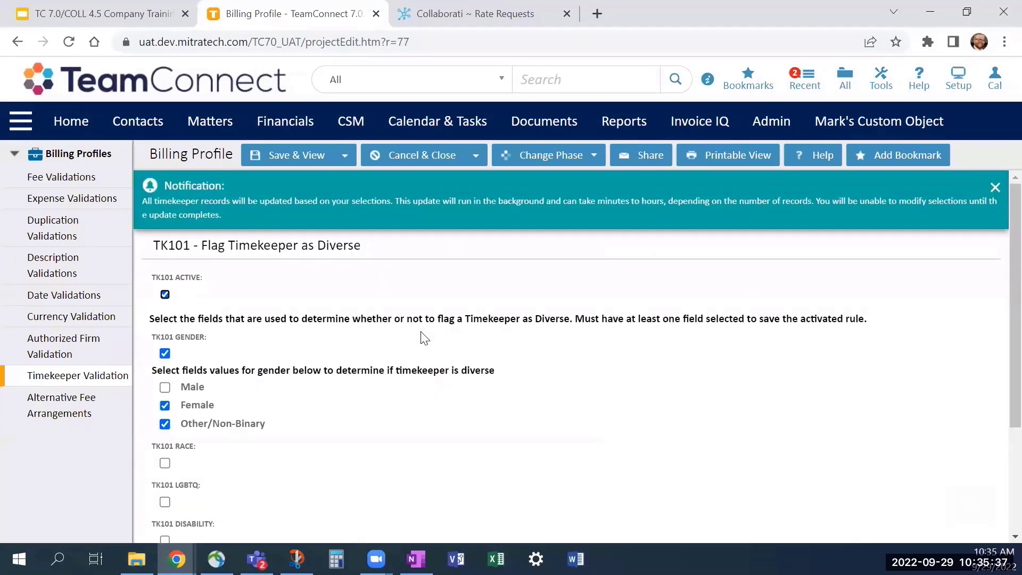
- Enable TK101 Race, add Hispanic/Latino and Black/African American to the values flagged as diverse, and save the billing profile
{"action": "scroll", "coordinate": [424, 339], "scroll_direction": "down", "scroll_amount": 3}
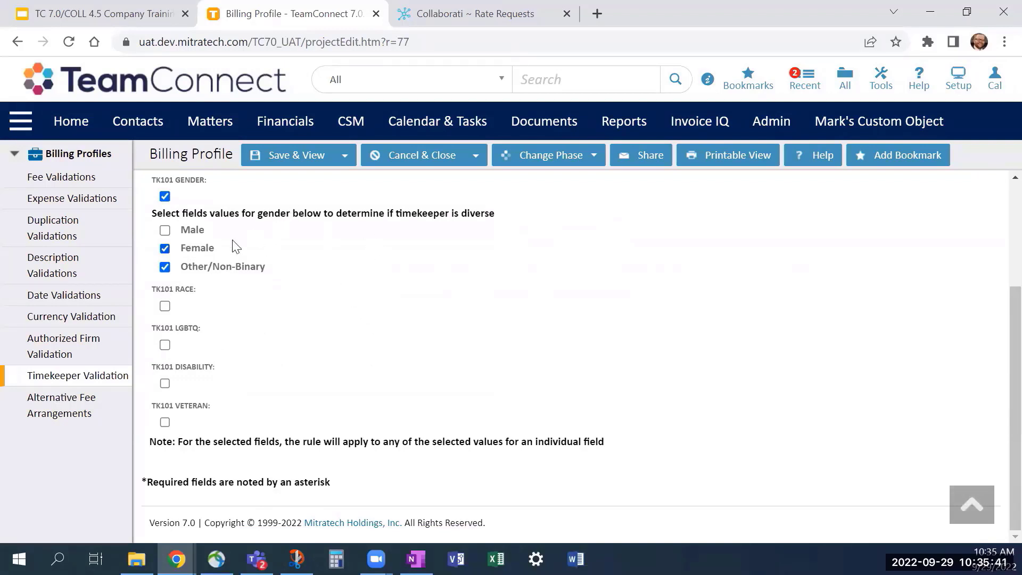
{"action": "left_click", "coordinate": [165, 306]}
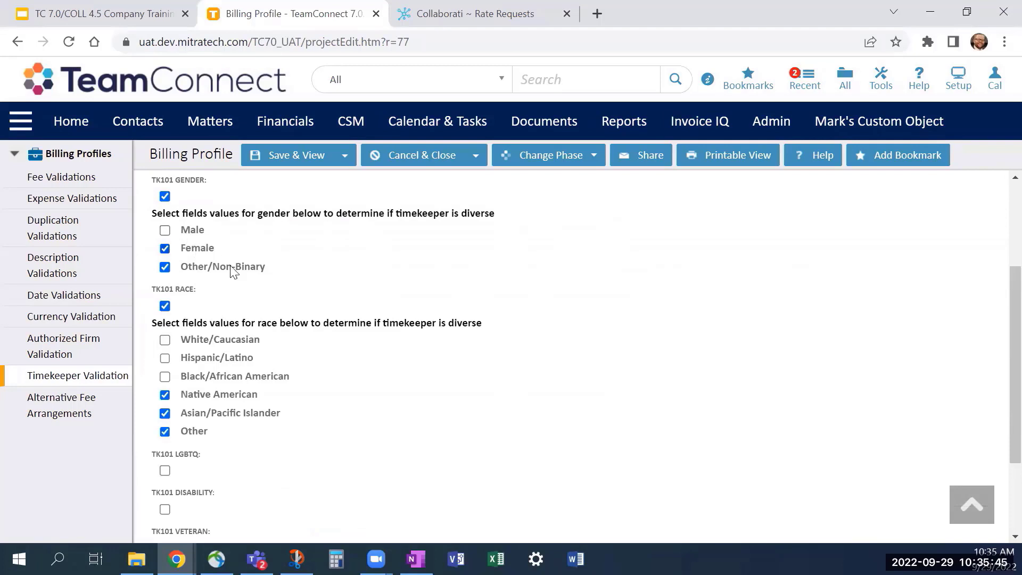
{"action": "left_click", "coordinate": [165, 358]}
{"action": "left_click", "coordinate": [165, 377]}
{"action": "scroll", "coordinate": [312, 422], "scroll_direction": "up", "scroll_amount": 3}
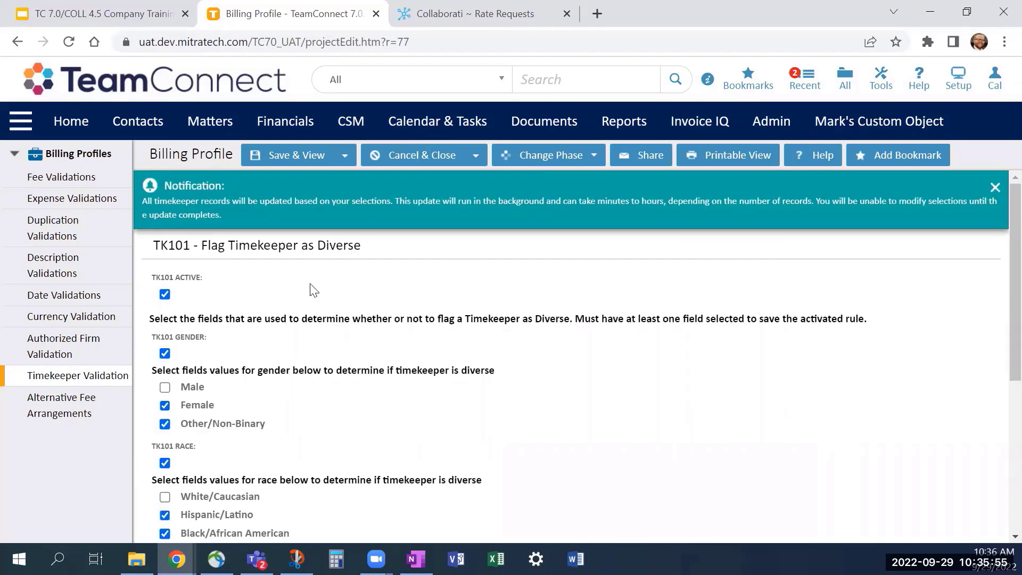
{"action": "left_click", "coordinate": [290, 156]}
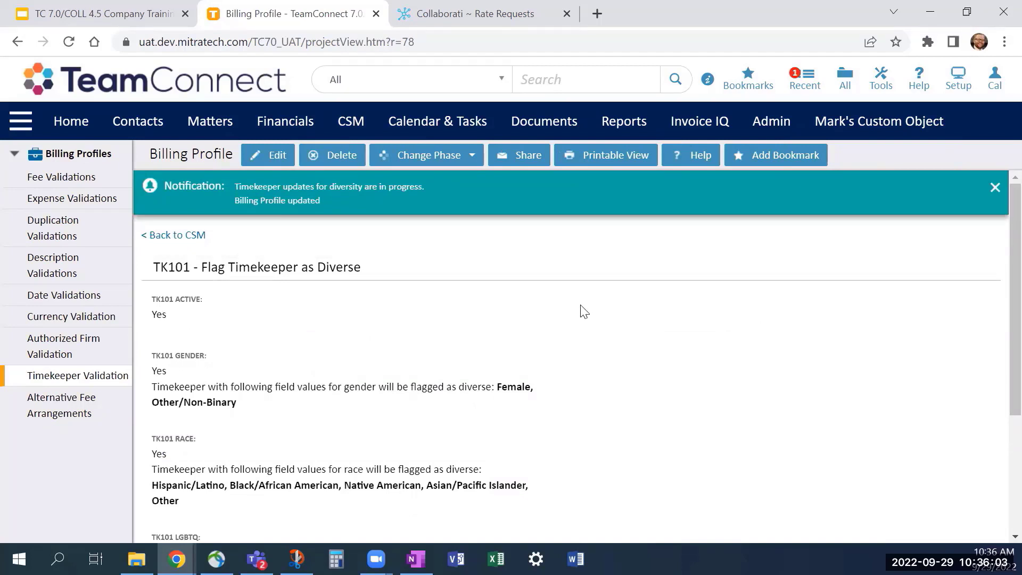
- Open the DEI - Diverse Timekeepers Summary dashboard and examine diverse timekeeper spend by office and dispute type, plus quarterly spend and utilization
{"action": "left_click", "coordinate": [616, 120]}
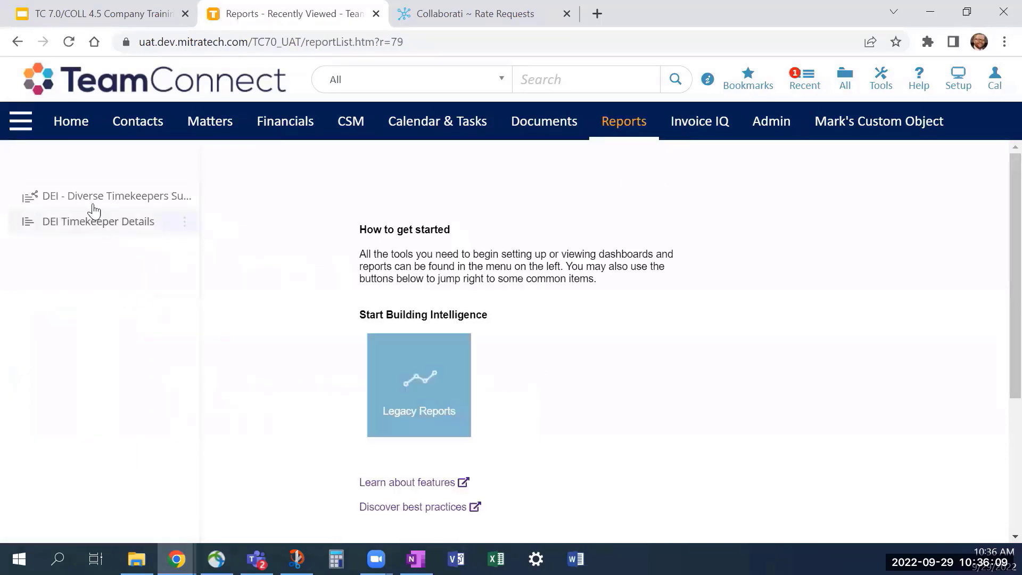
{"action": "left_click", "coordinate": [80, 196]}
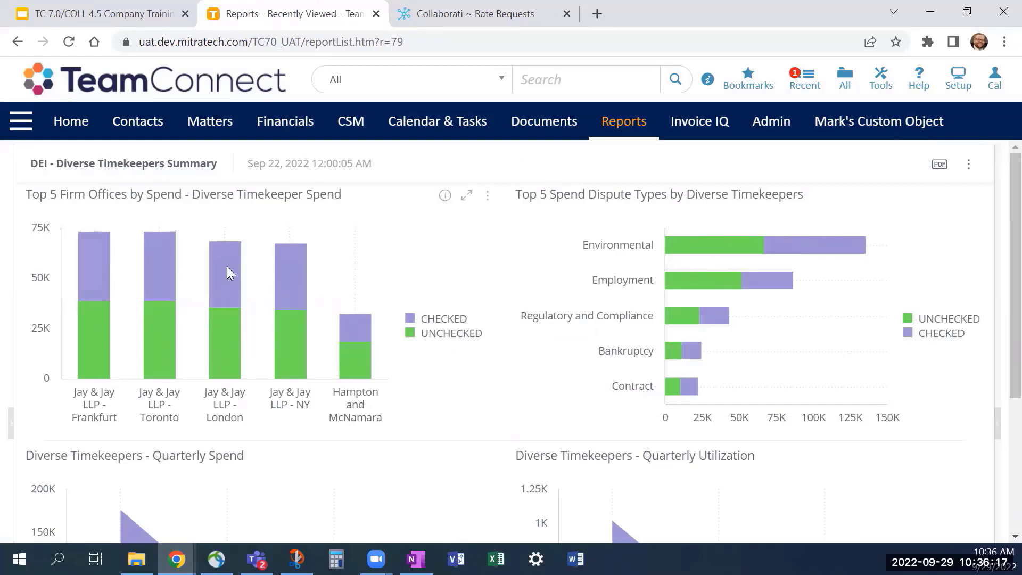
{"action": "scroll", "coordinate": [424, 320], "scroll_direction": "down", "scroll_amount": 4}
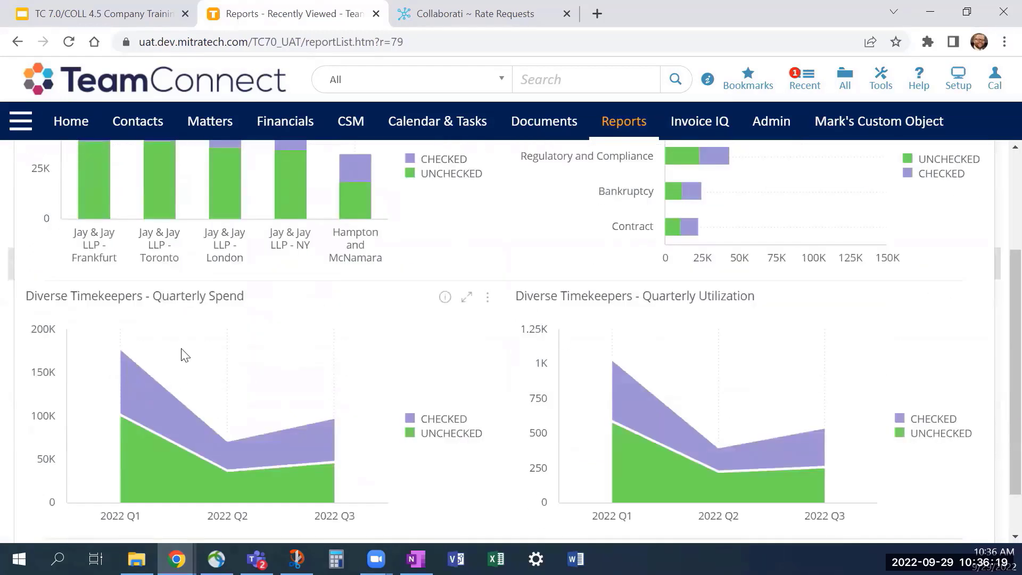
{"action": "scroll", "coordinate": [162, 329], "scroll_direction": "down", "scroll_amount": 1}
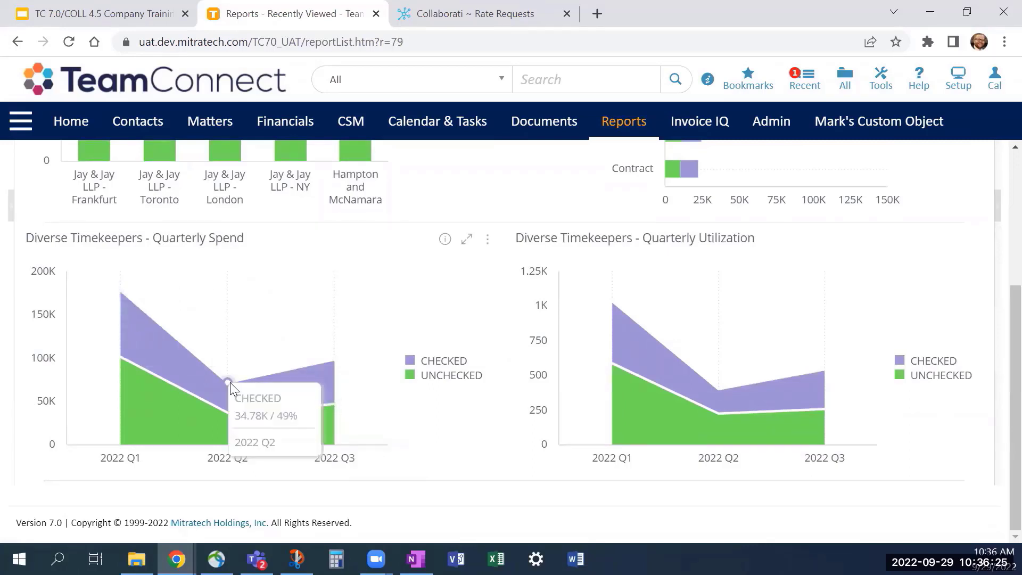
{"action": "mouse_move", "coordinate": [122, 298]}
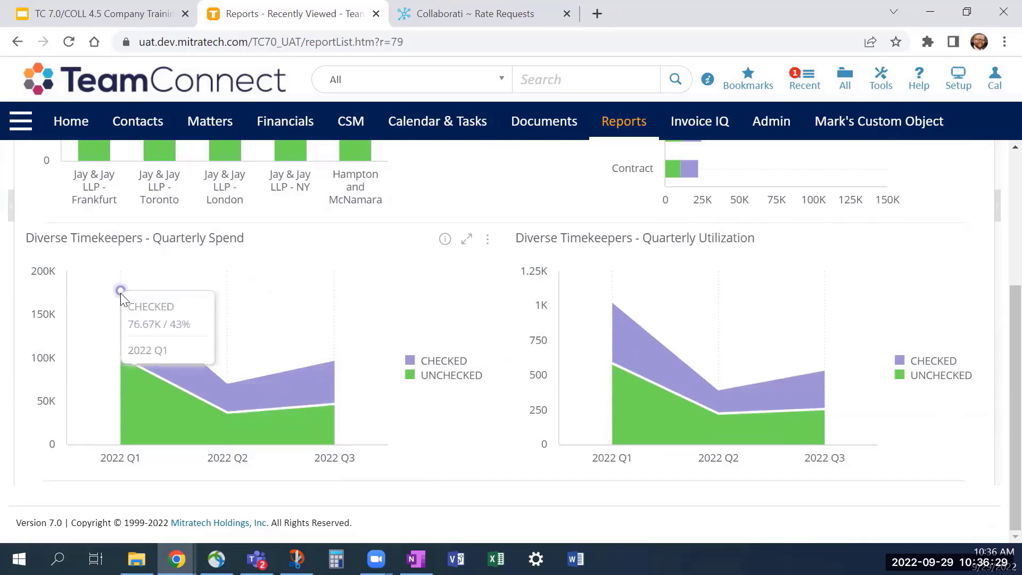
{"action": "mouse_move", "coordinate": [318, 368]}
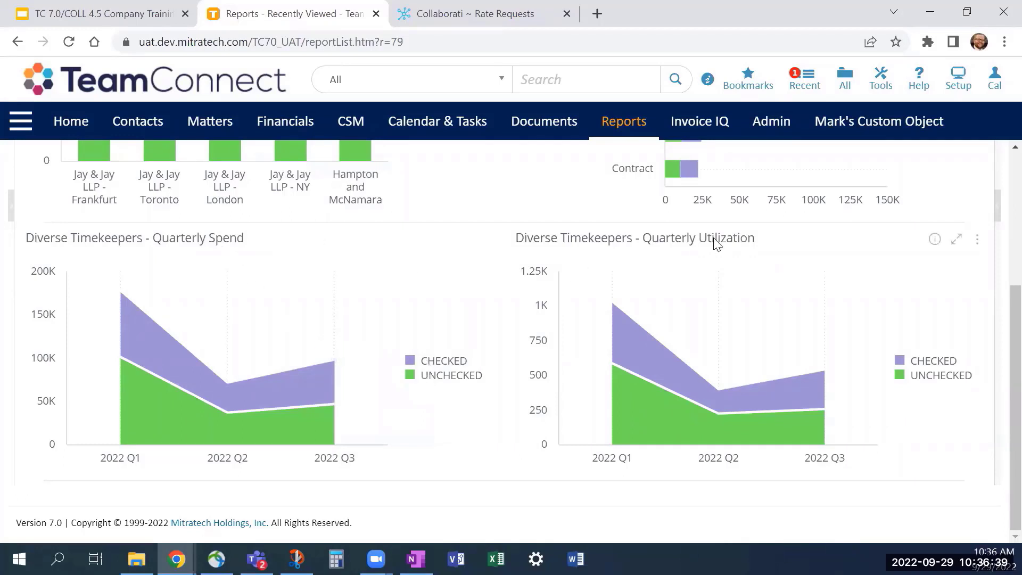
{"action": "mouse_move", "coordinate": [227, 382]}
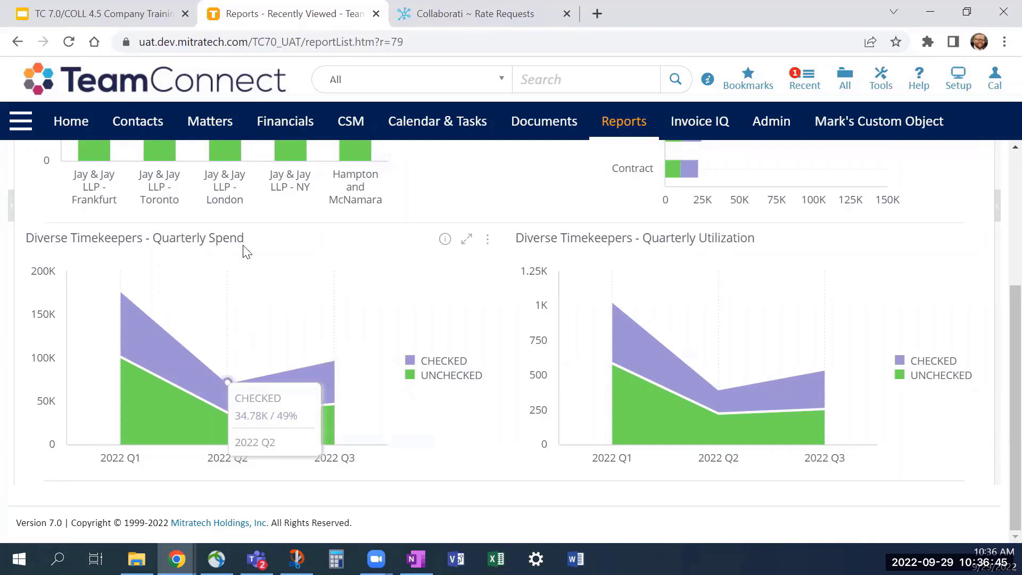
{"action": "mouse_move", "coordinate": [717, 389]}
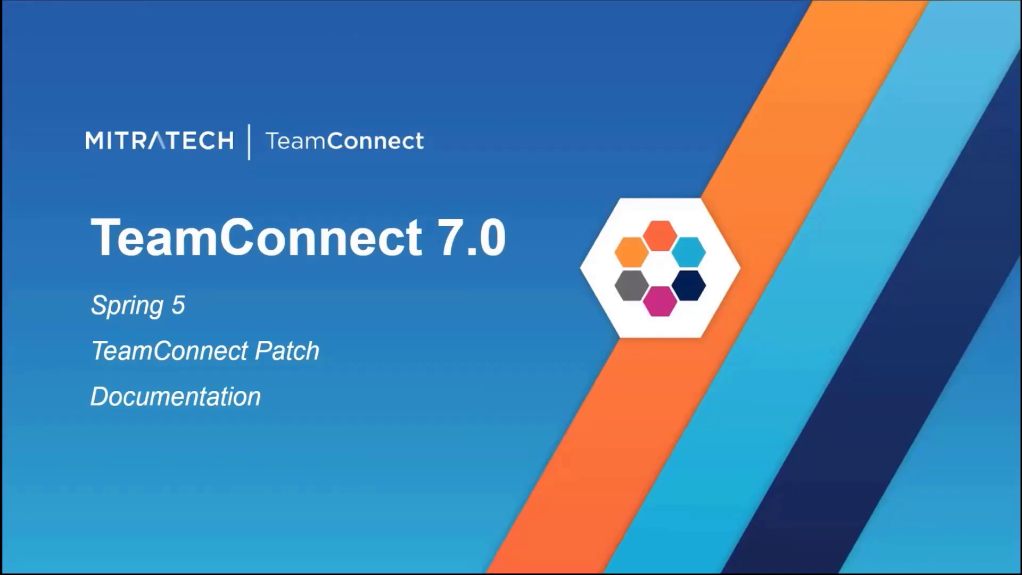
{"action": "left_click", "coordinate": [416, 416]}
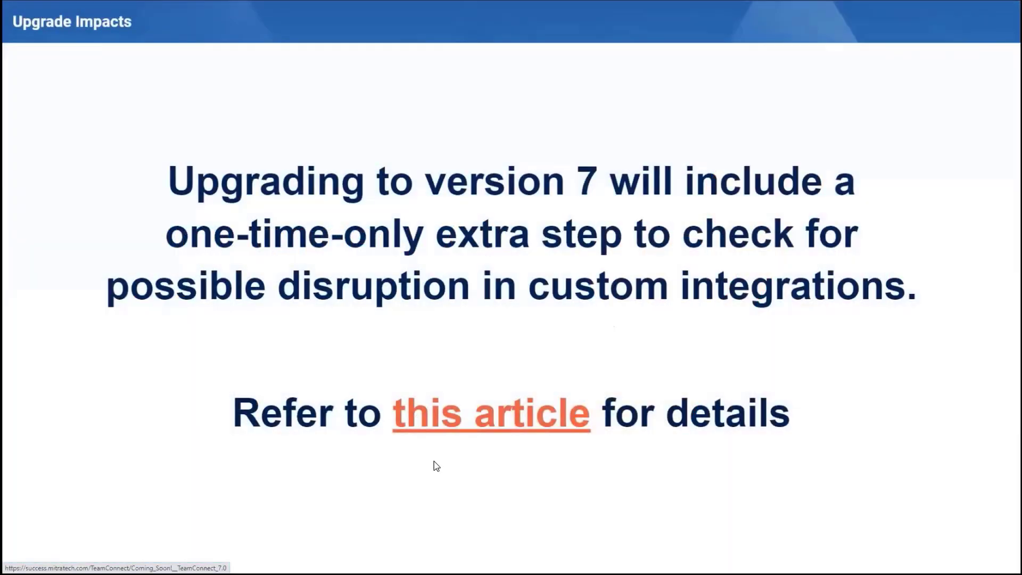